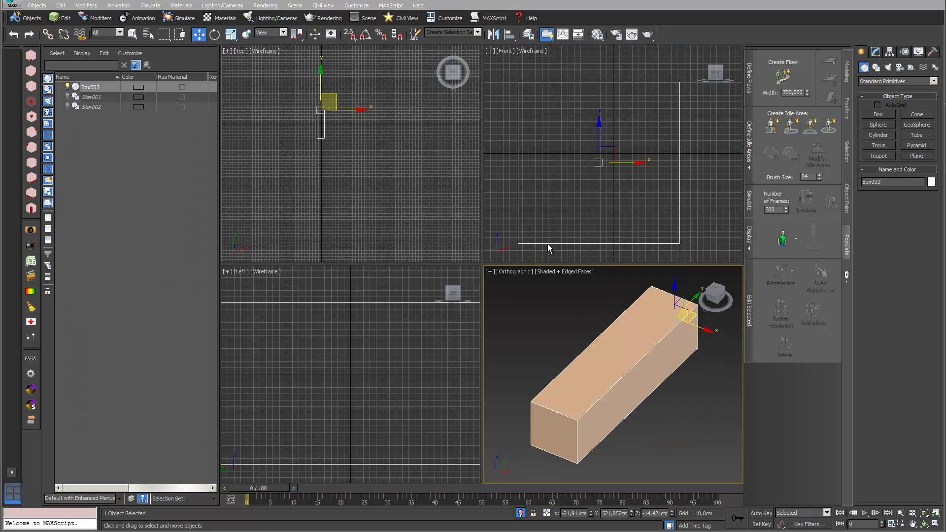
scroll(693, 174, "down", 4)
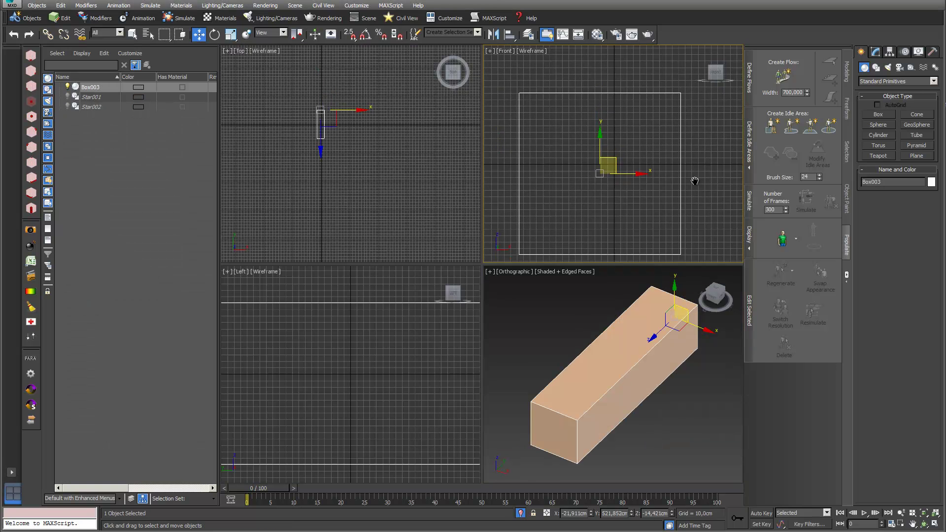
middle_click_drag(670, 163, 538, 149)
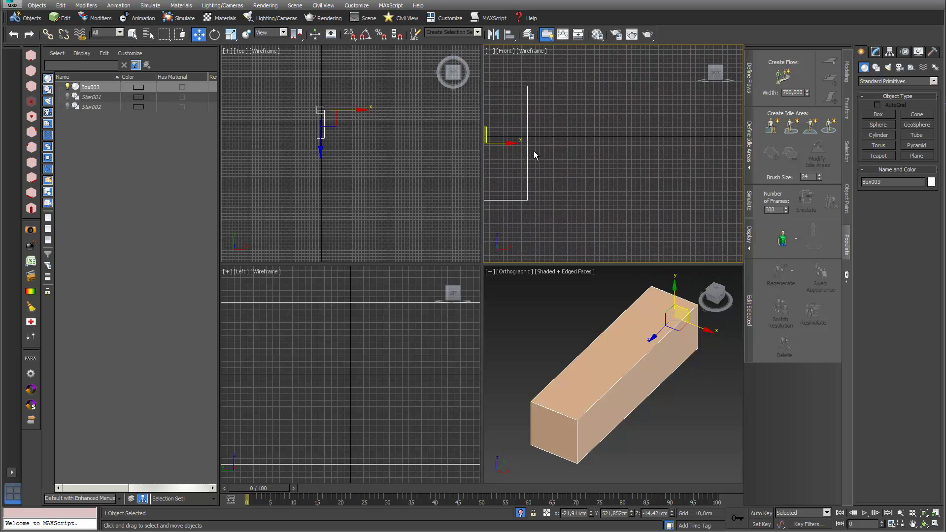
scroll(380, 116, "up", 4)
middle_click_drag(384, 120, 385, 120)
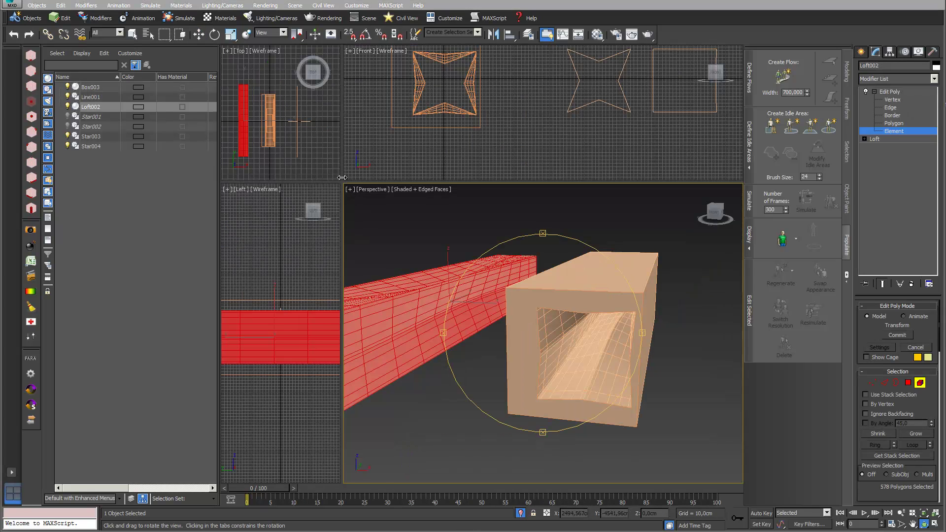
- Move the middle vertex of path Line001 sideways to about X 599 cm and raise it slightly in the front view
left_click_drag(342, 181, 522, 288)
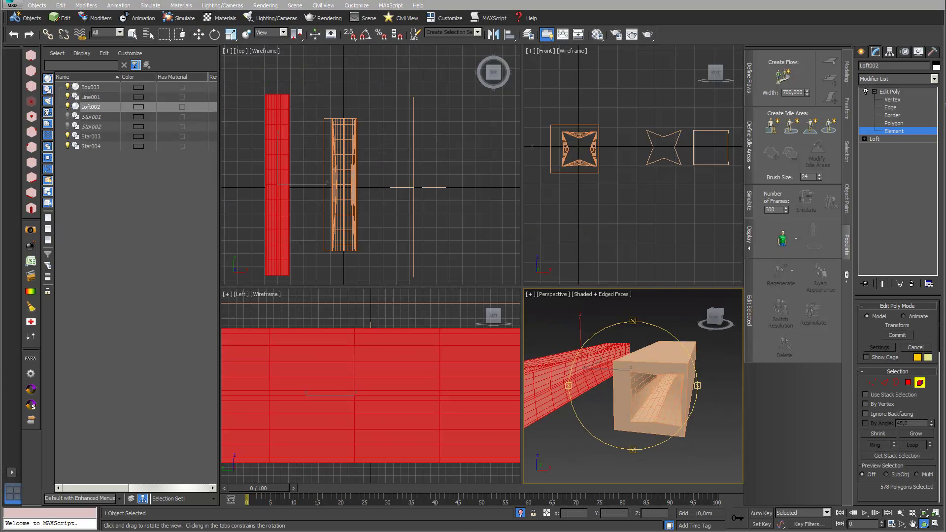
left_click(202, 35)
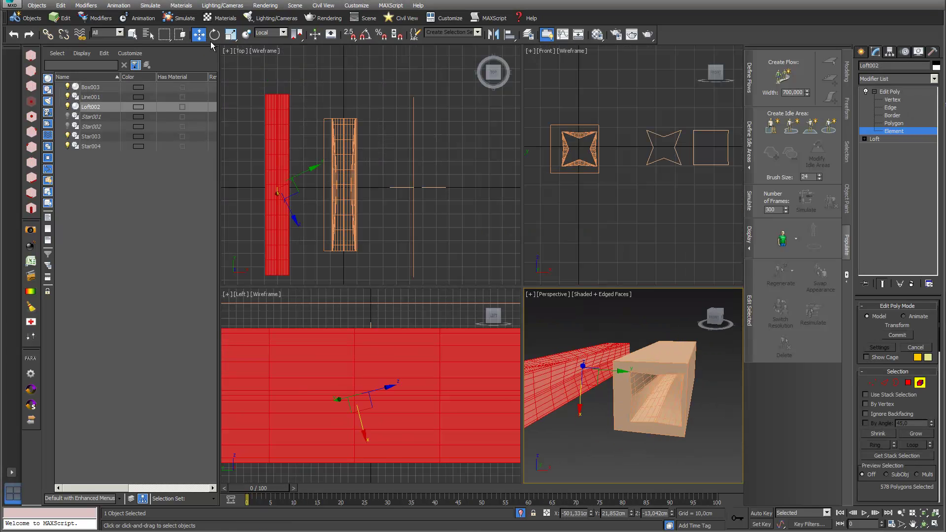
left_click(921, 131)
left_click(412, 161)
left_click(894, 98)
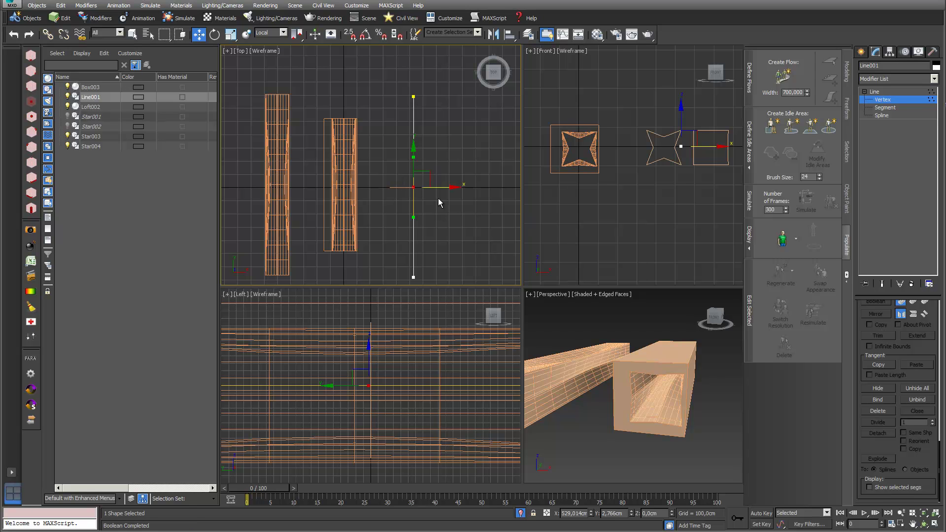
left_click_drag(434, 188, 443, 186)
right_click(629, 106)
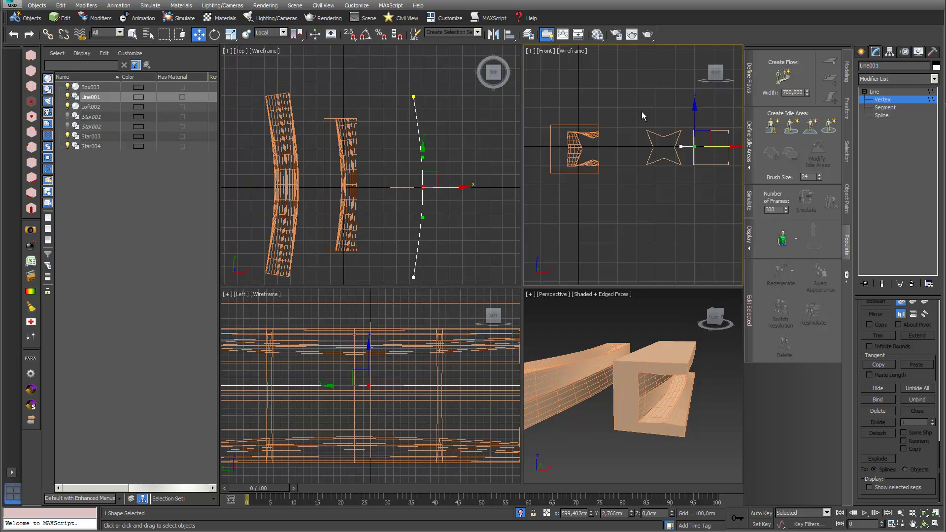
left_click_drag(694, 115, 700, 113)
- Move Line001's upper end vertex to about X 286 cm and its lower end vertex to about X 402 cm to curve the path
left_click(414, 96)
left_click_drag(428, 84, 392, 87)
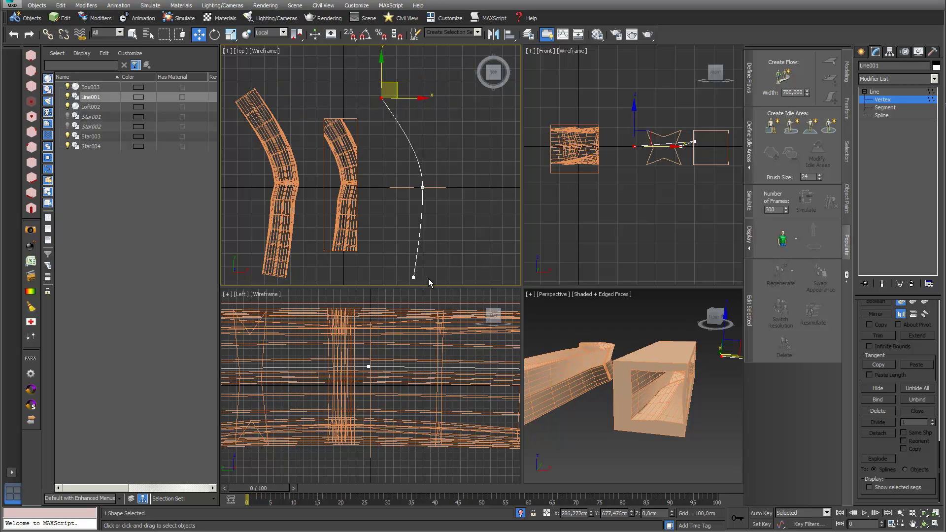
left_click(413, 278)
left_click_drag(422, 269, 397, 262)
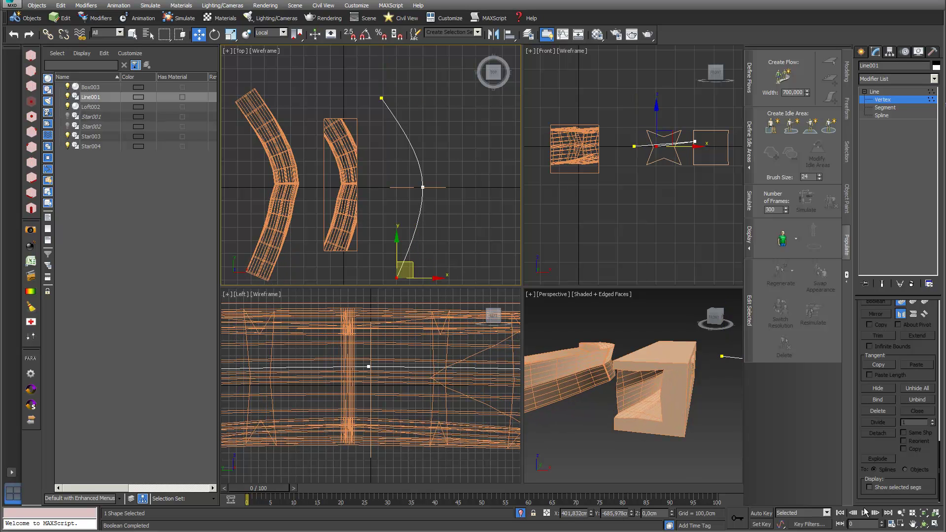
left_click(923, 524)
left_click_drag(674, 400, 584, 398)
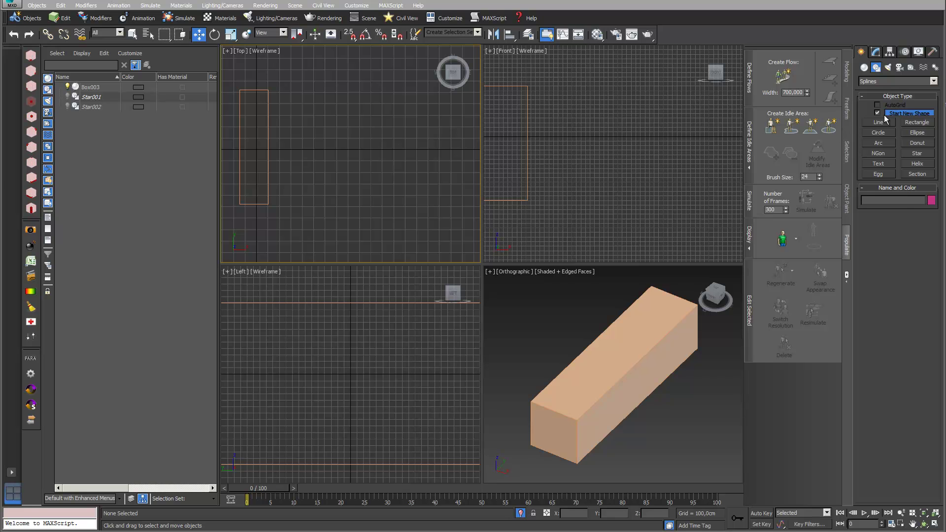
- Draw a straight two-point vertical line beside the box in the top view
left_click(885, 121)
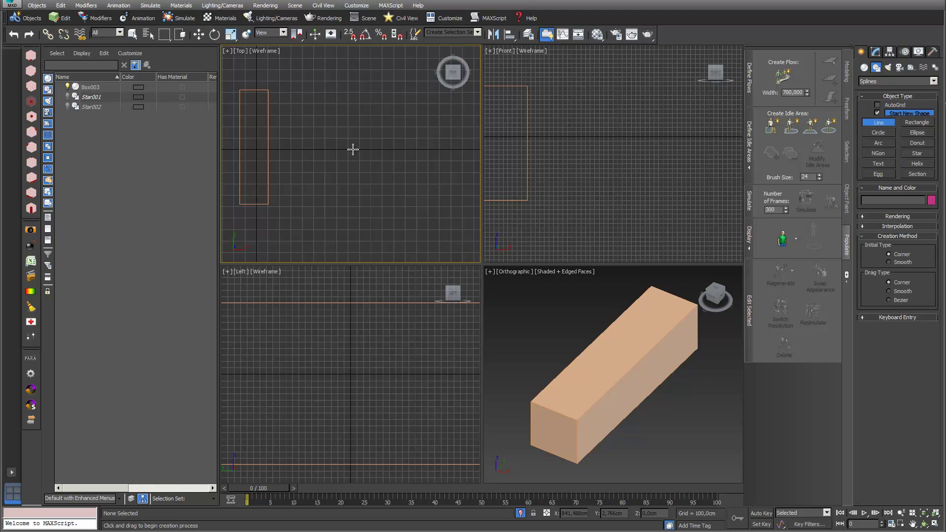
left_click(317, 71)
left_click(320, 226)
right_click(321, 224)
- Divide the line's single segment with one added vertex
left_click(876, 52)
left_click(865, 91)
left_click(885, 108)
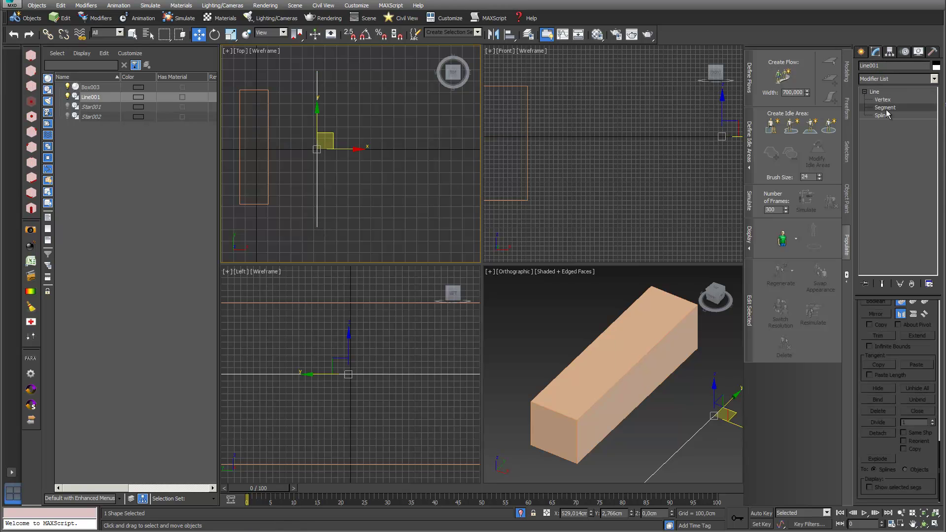
left_click(317, 182)
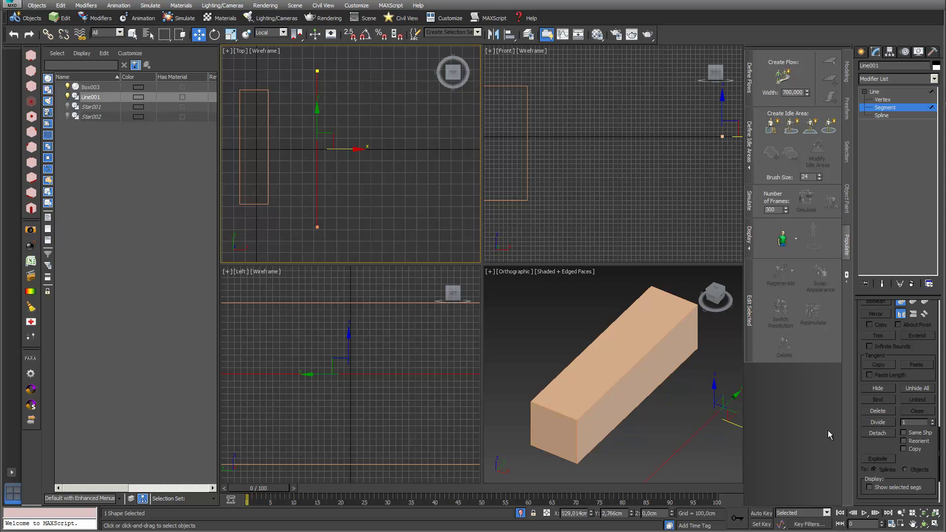
left_click(891, 424)
- Convert the line's middle vertex to Bezier and return to the object level
left_click(882, 99)
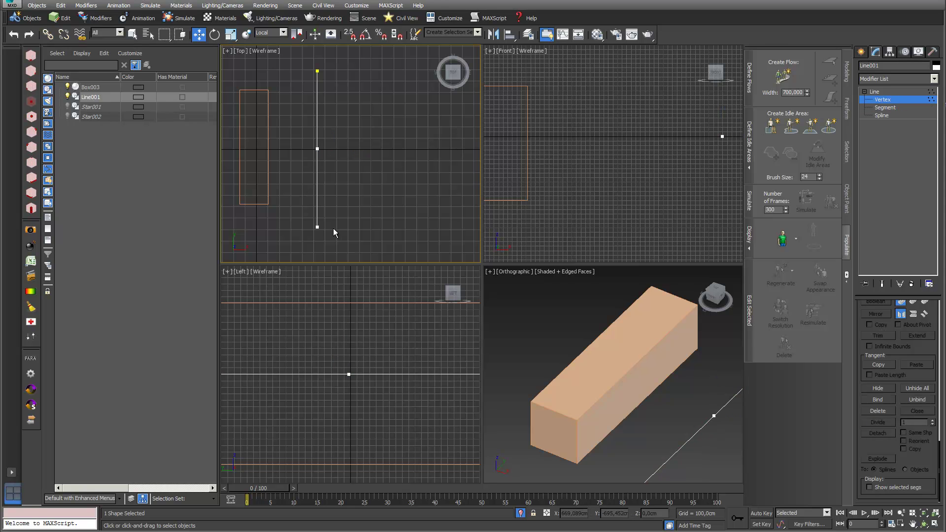
left_click_drag(342, 164, 314, 147)
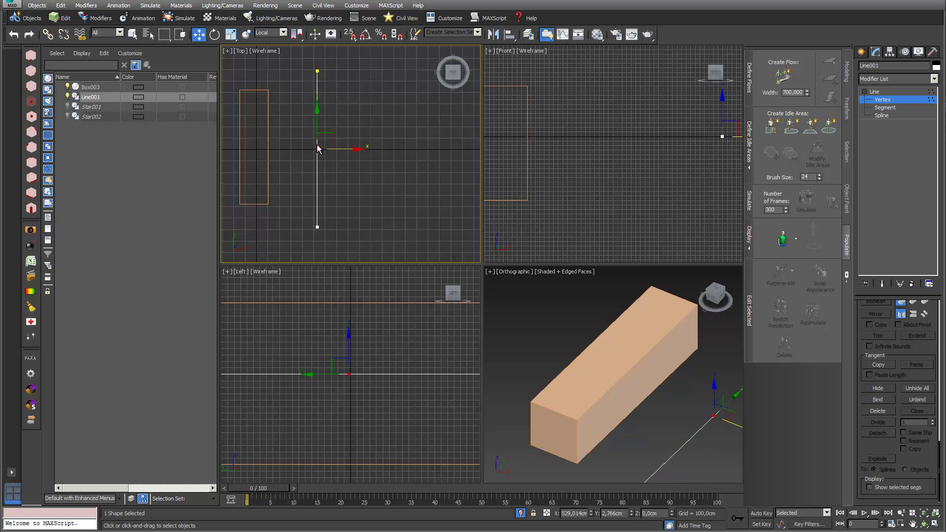
right_click(316, 148)
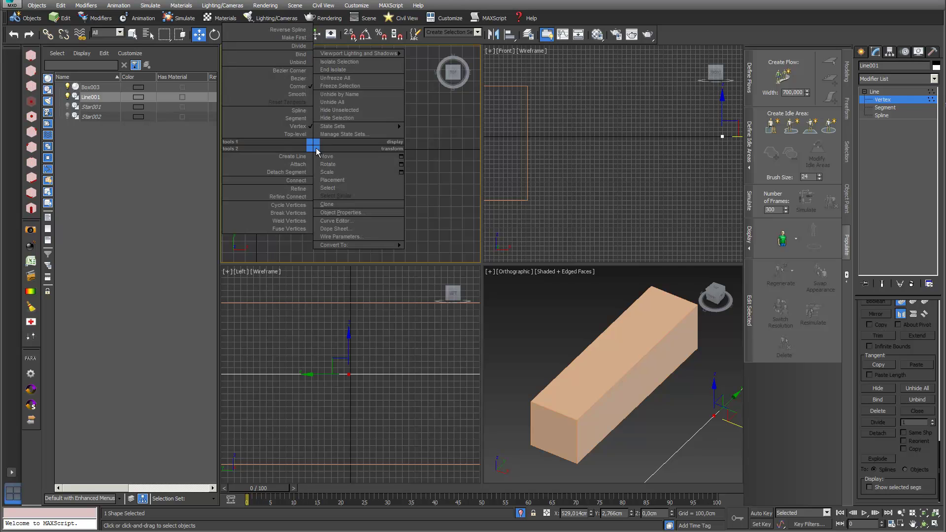
left_click(307, 78)
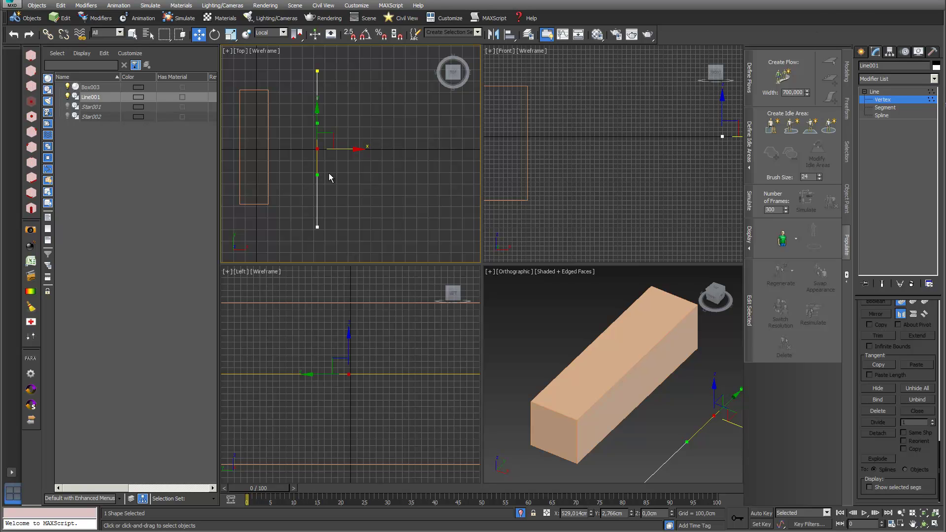
left_click(887, 92)
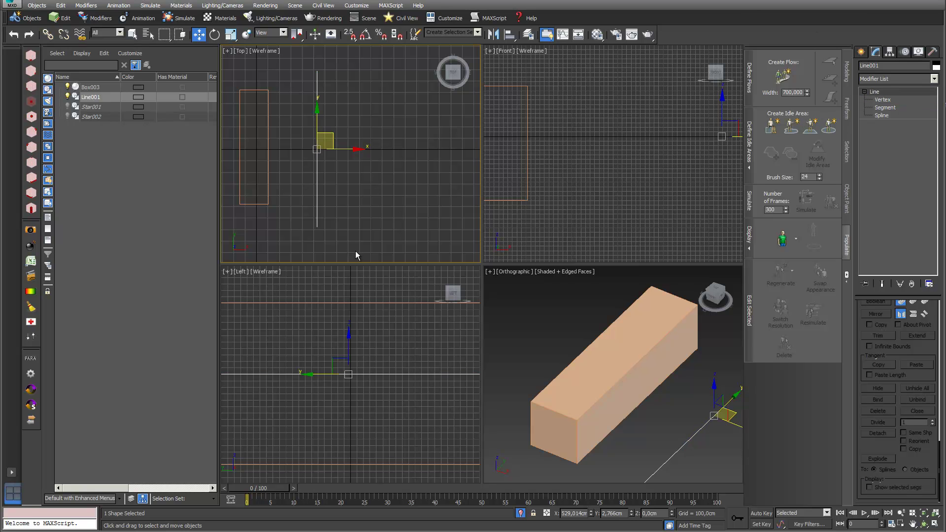
- Draw a 4-point star near the line in the front view, with Radius 1 about 127 cm and Radius 2 about 55 cm
middle_click_drag(656, 151, 557, 144)
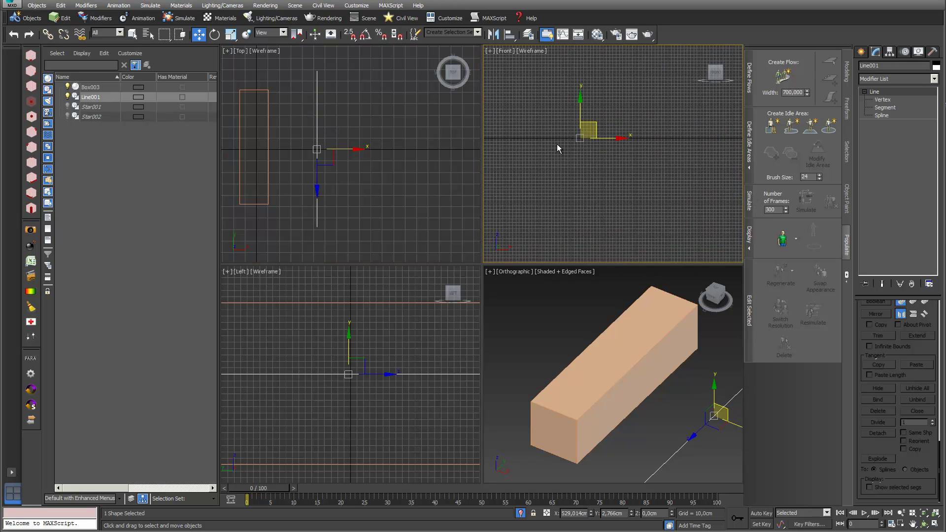
key("g")
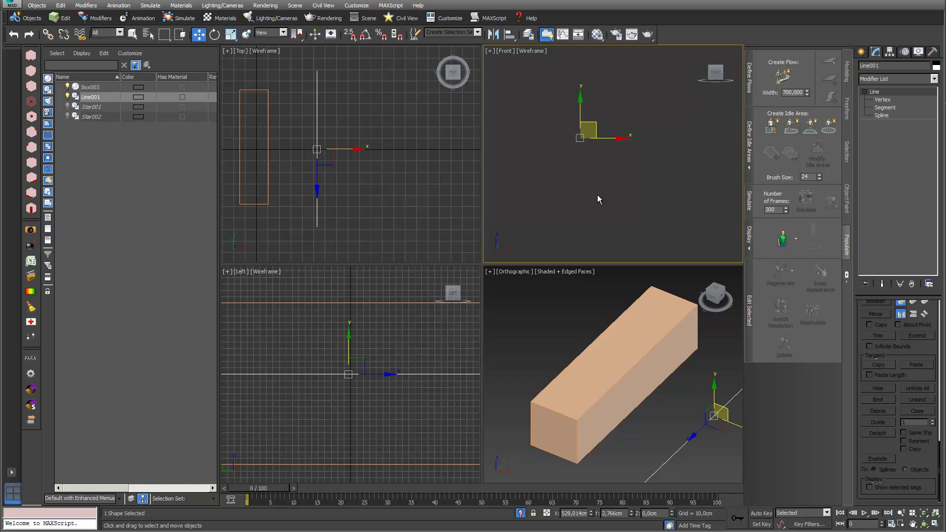
left_click(861, 51)
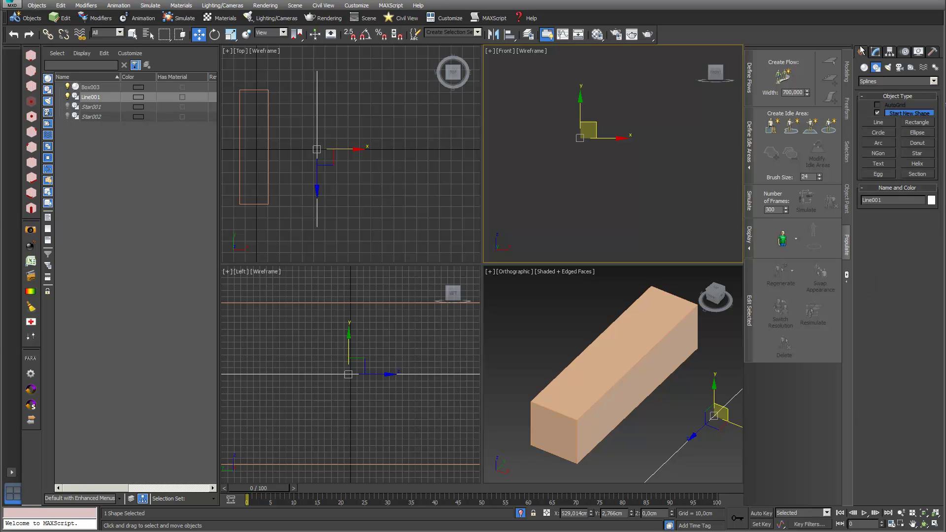
left_click(917, 153)
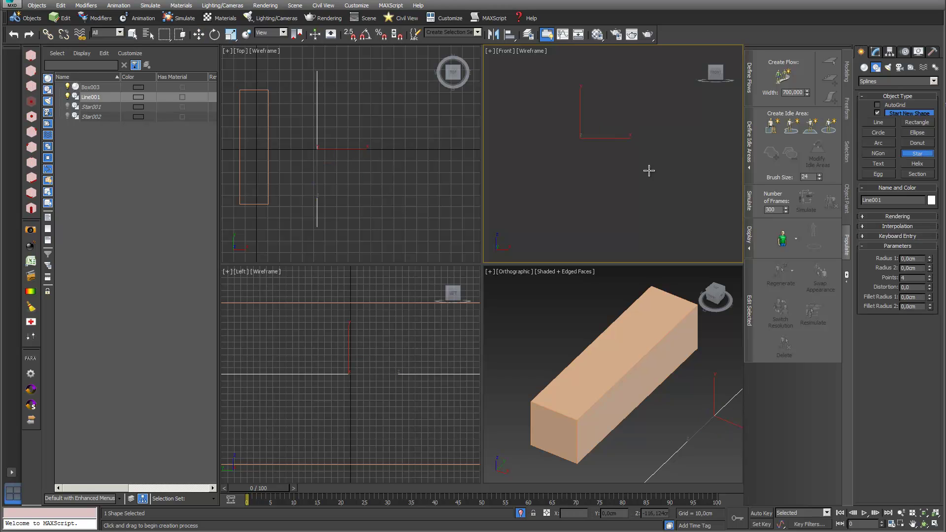
middle_click_drag(644, 147, 641, 160)
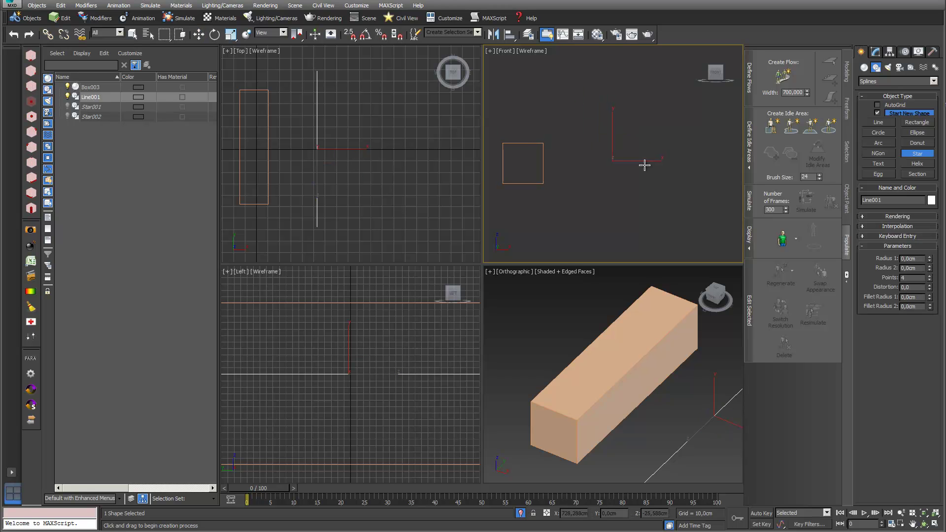
key("g")
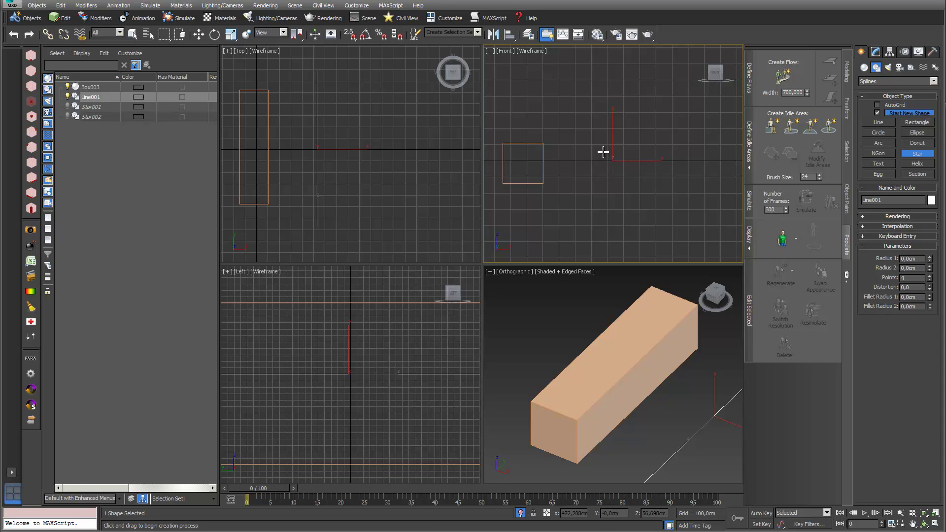
left_click_drag(605, 152, 609, 167)
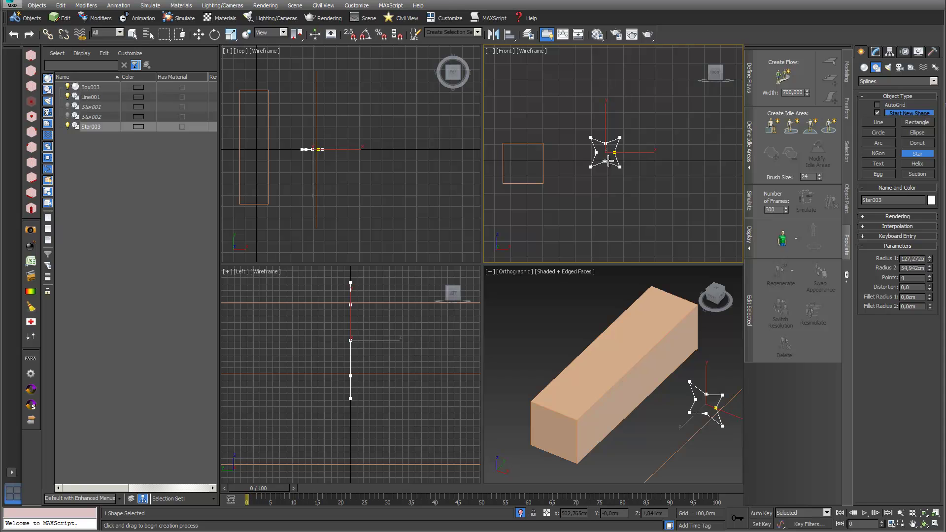
left_click(608, 160)
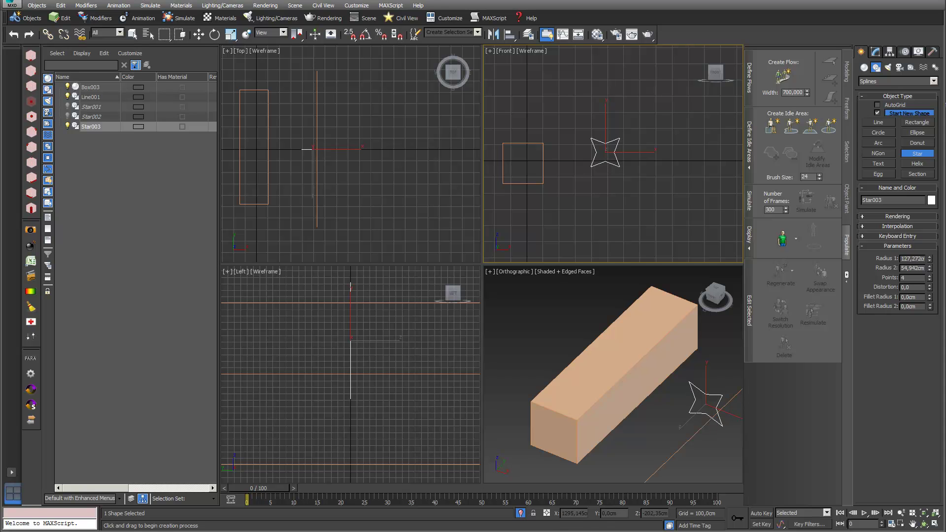
left_click(930, 280)
left_click(929, 276)
- Move the star in the front view to about X 440 cm, Z -6 cm
left_click(200, 35)
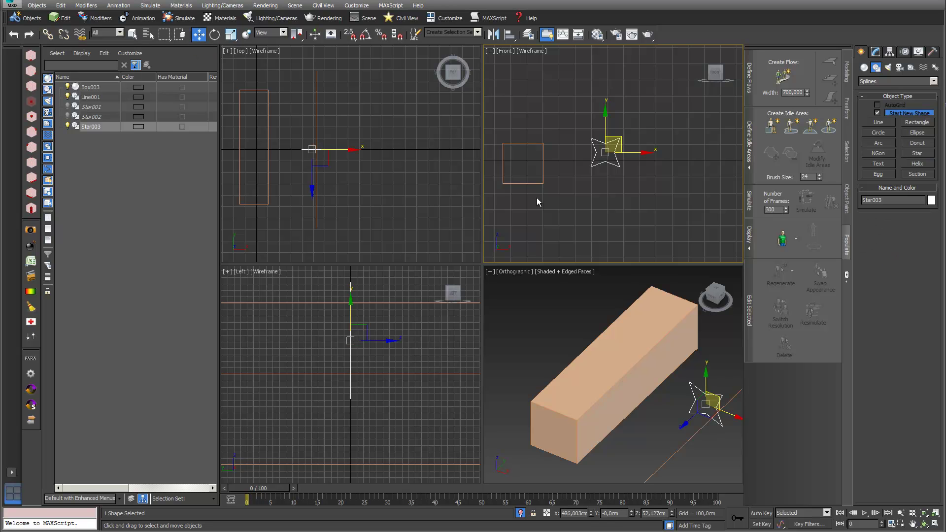
middle_click_drag(589, 186, 599, 193)
mouse_move(627, 144)
left_mouse_down()
mouse_move(558, 146)
mouse_move(624, 144)
mouse_move(621, 154)
left_mouse_up()
- Copy the star about 244 cm along X and set the copy's Radius 2 to 89.341 cm to form a square
scroll(643, 145, "up", 2)
middle_click_drag(643, 145, 655, 115)
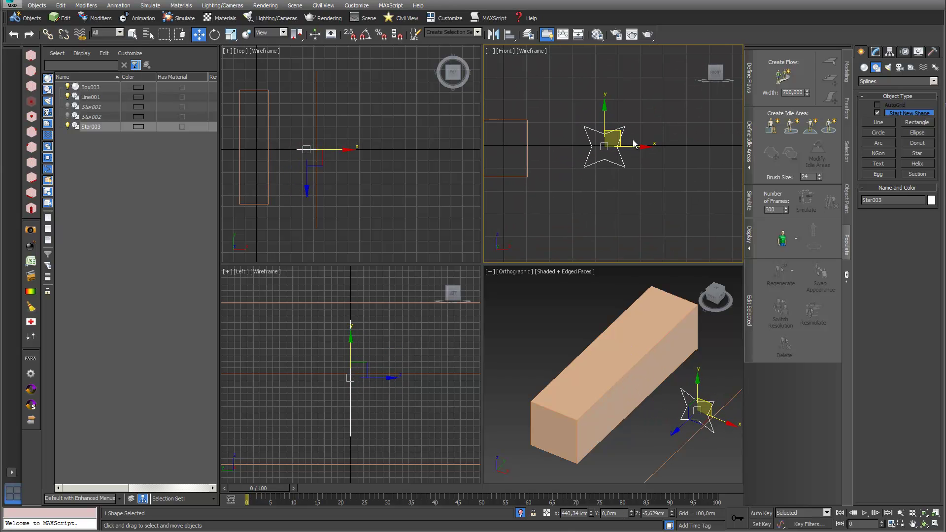
left_click_drag(634, 147, 691, 146, "shift")
left_click(421, 233)
left_click(479, 304)
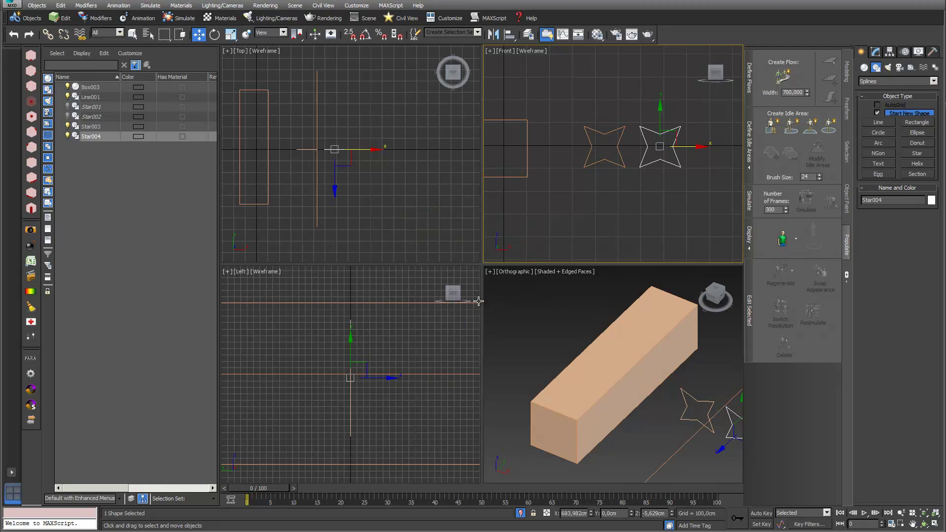
left_click(875, 51)
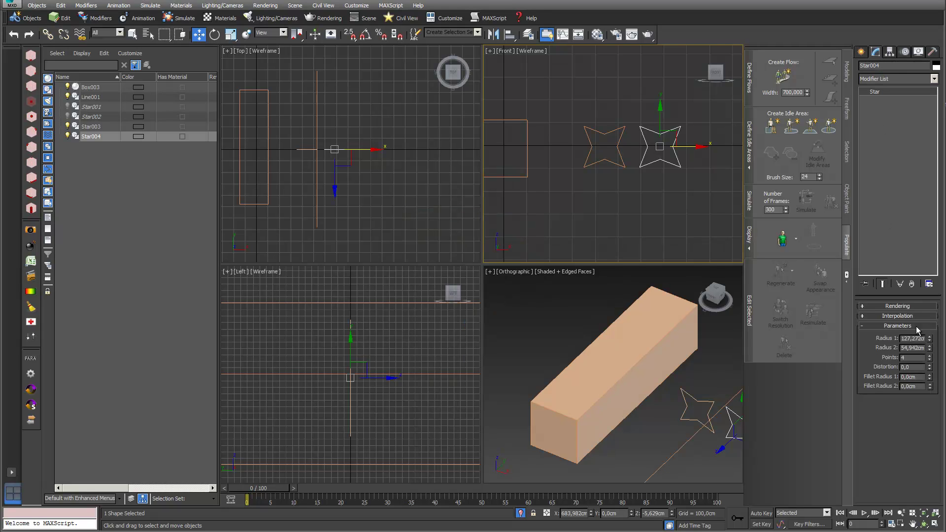
mouse_move(931, 352)
left_mouse_down()
mouse_move(927, 318)
mouse_move(930, 346)
left_mouse_up()
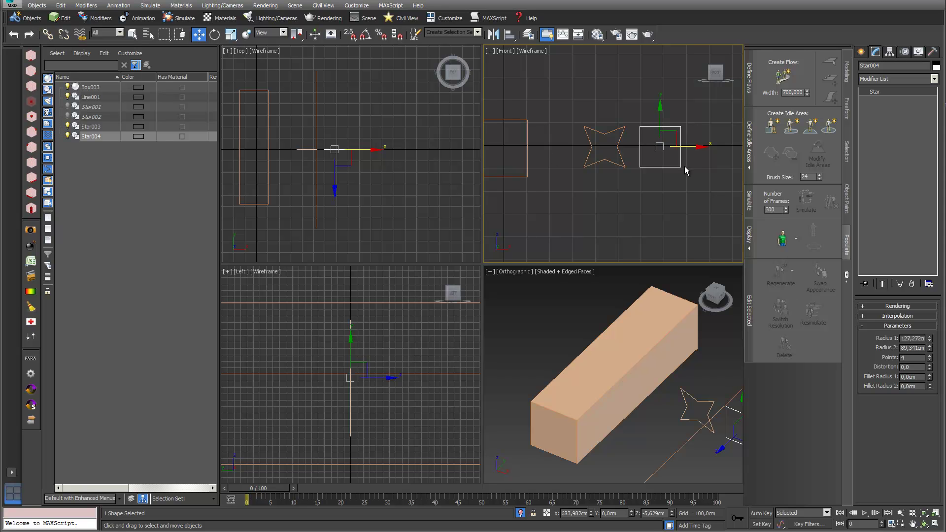
- Create a Loft compound object from the line path, using the square as the instanced shape at the path's start
left_click(861, 51)
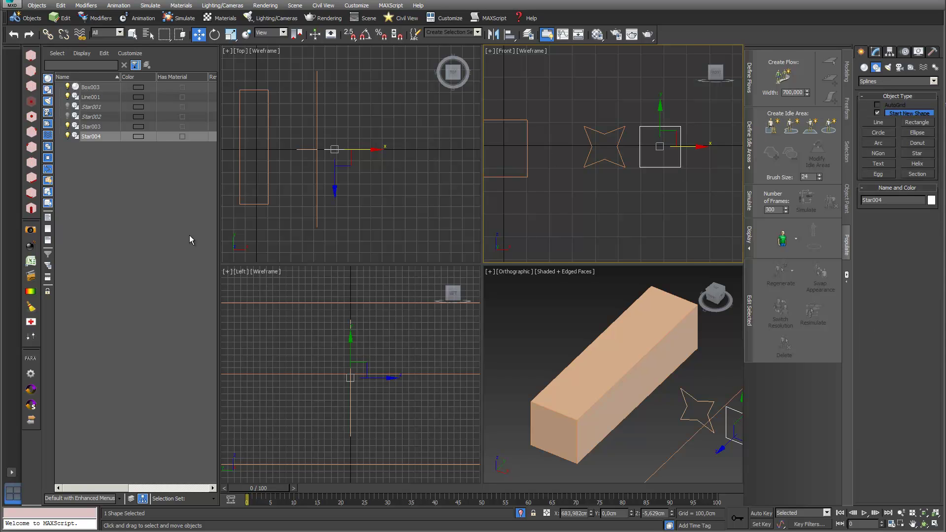
left_click(316, 223)
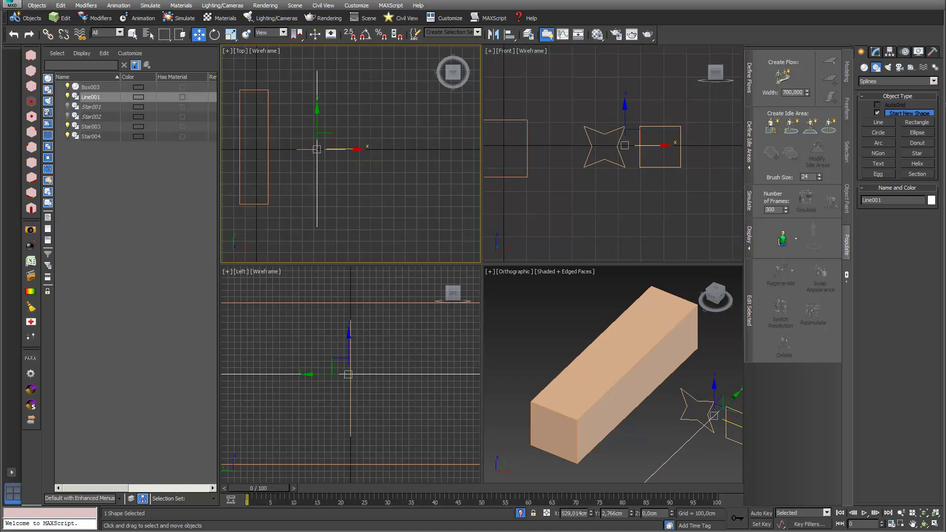
left_click(864, 68)
left_click(880, 81)
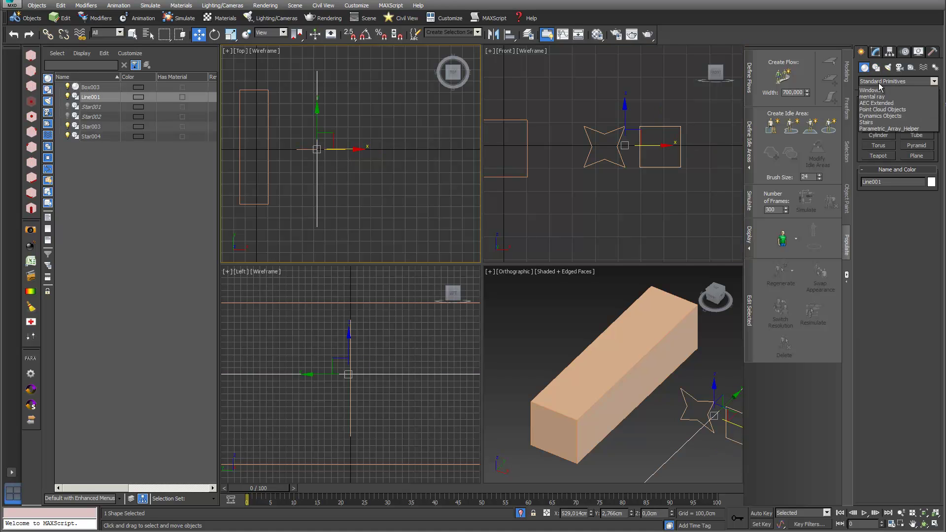
left_click(881, 103)
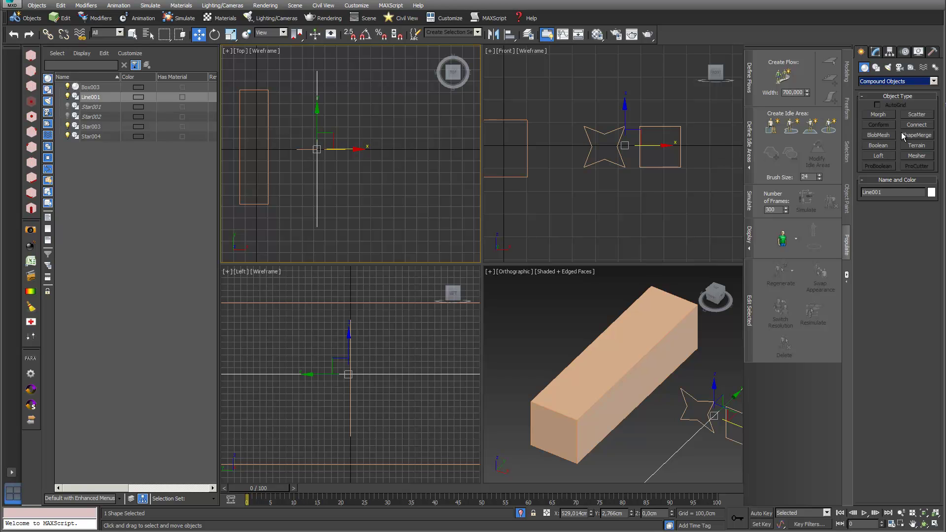
left_click(878, 156)
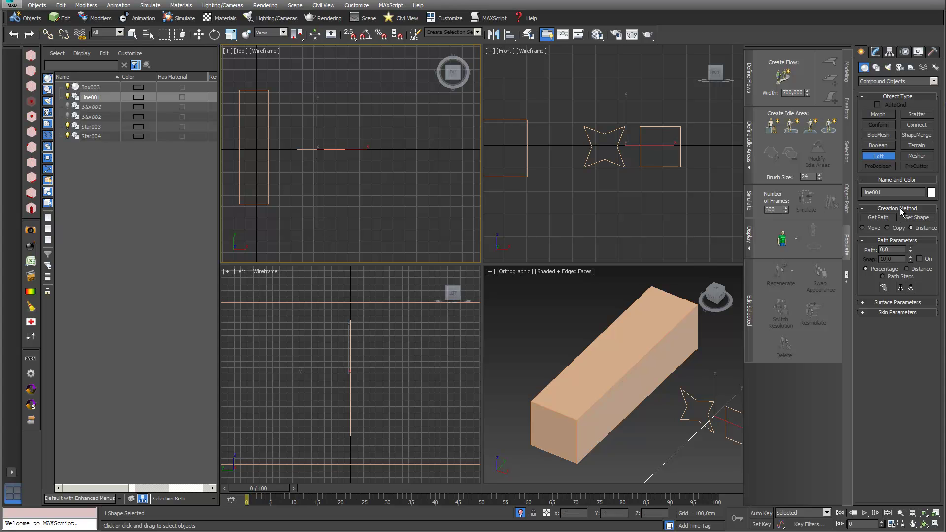
left_click(915, 218)
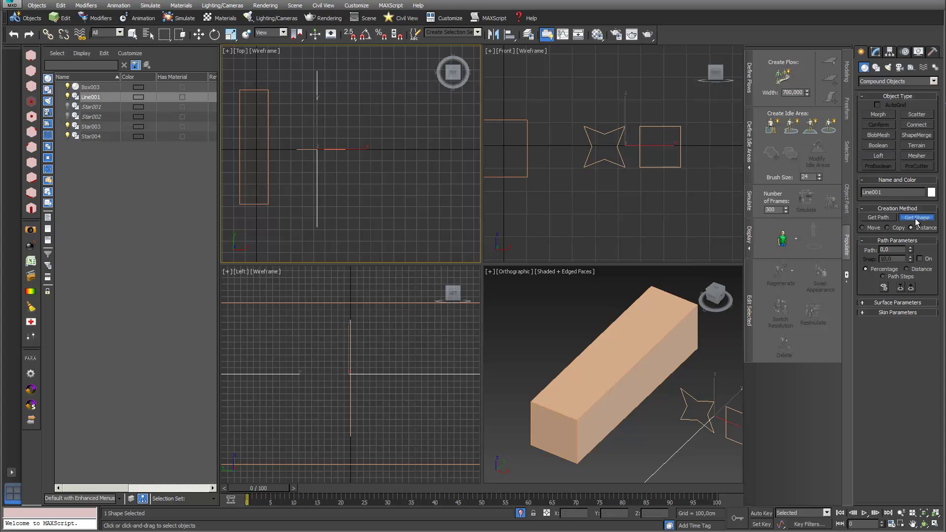
left_click(677, 166)
scroll(656, 350, "up", 4)
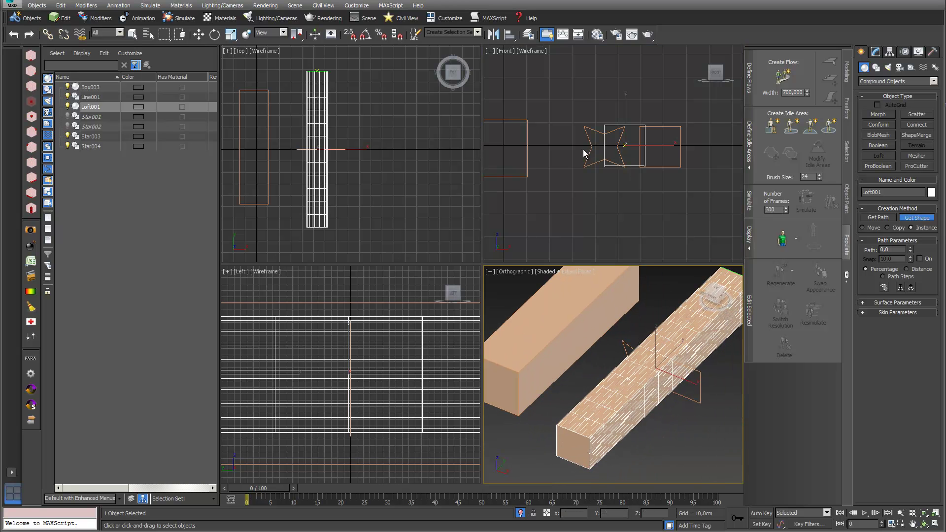
- Set the loft's path position to 50 percent and get the four-point star as its shape there
double_click(893, 250)
type("50")
key("Return")
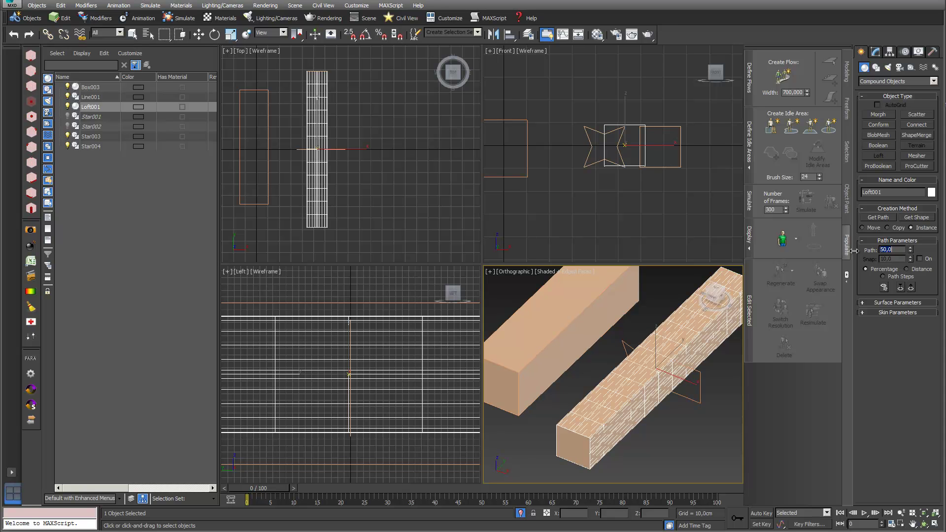
left_click(916, 220)
left_click(594, 161)
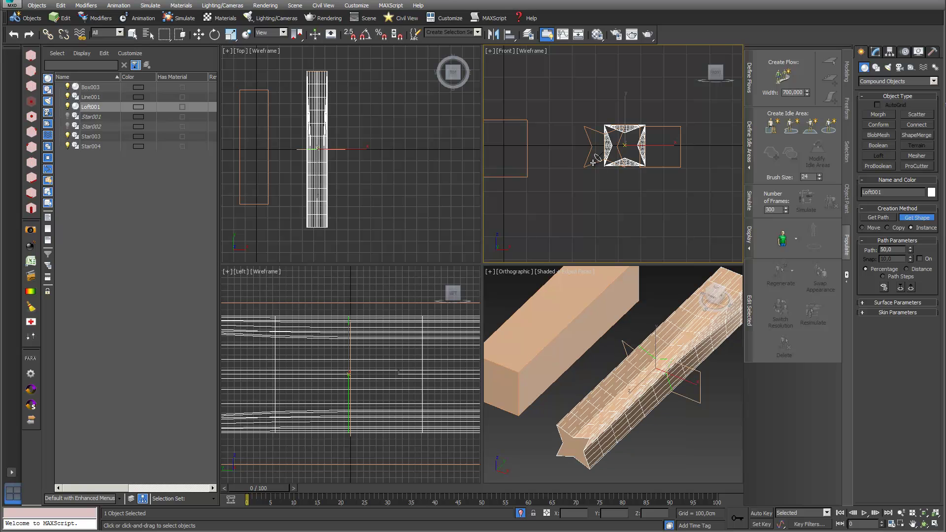
- Set the loft's path position to 100 percent and get the square as its end shape
left_click(895, 249)
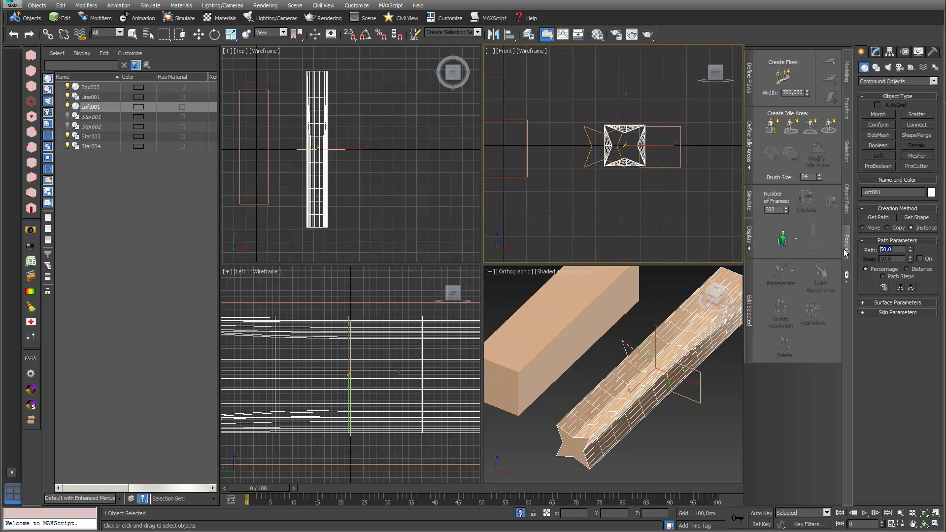
type("100")
key("Return")
left_click(906, 217)
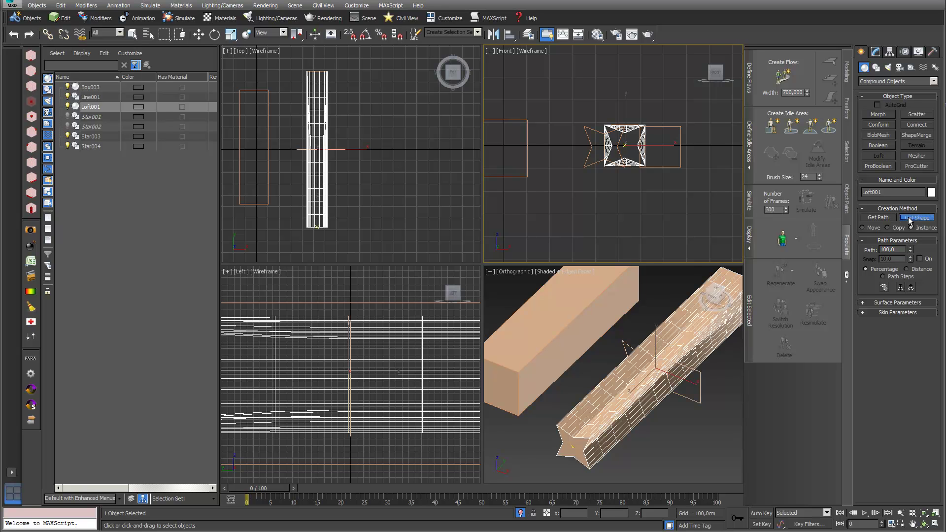
left_click(668, 166)
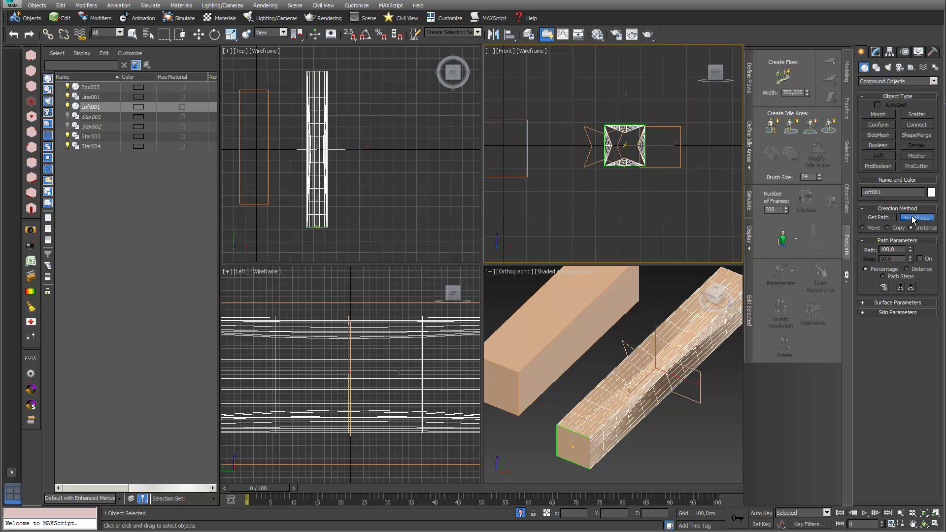
- Move the loft along X from the line toward the box, leaving it at about X 136 cm
left_click(199, 35)
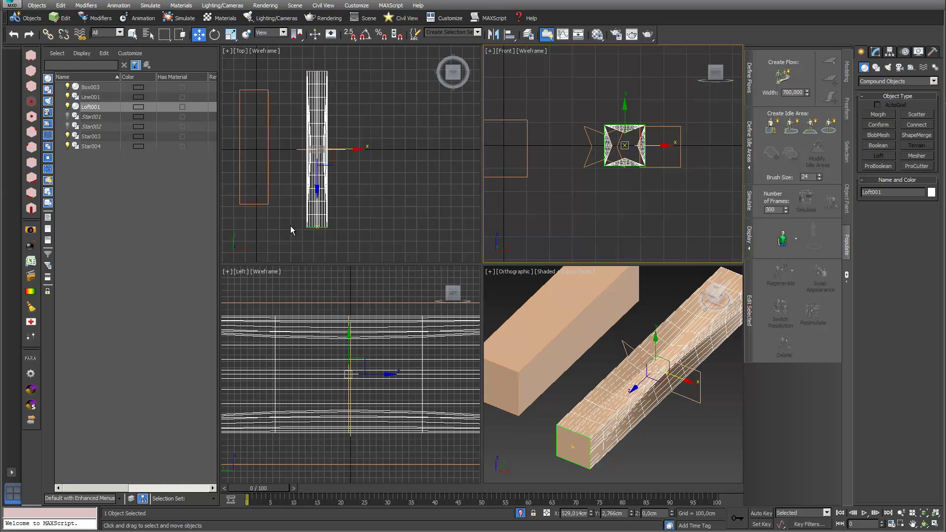
middle_click_drag(365, 197, 397, 217)
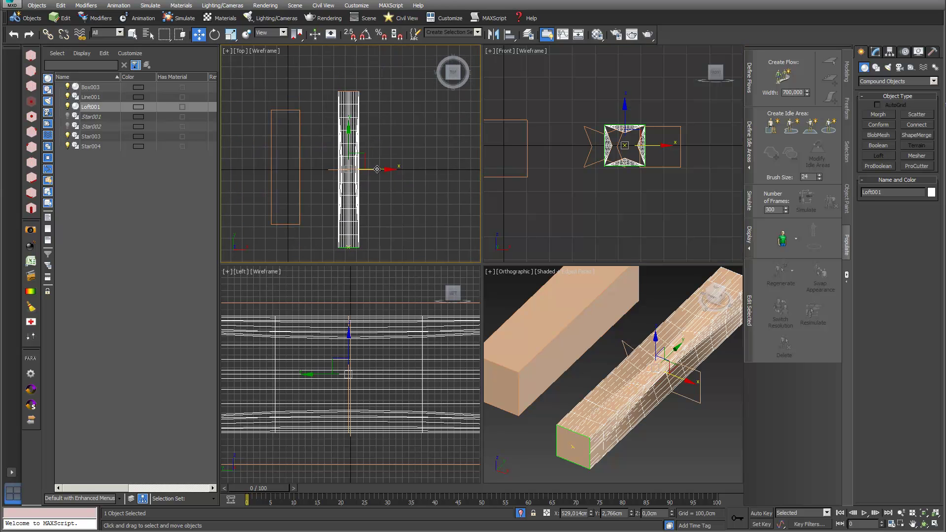
left_click_drag(378, 169, 321, 168)
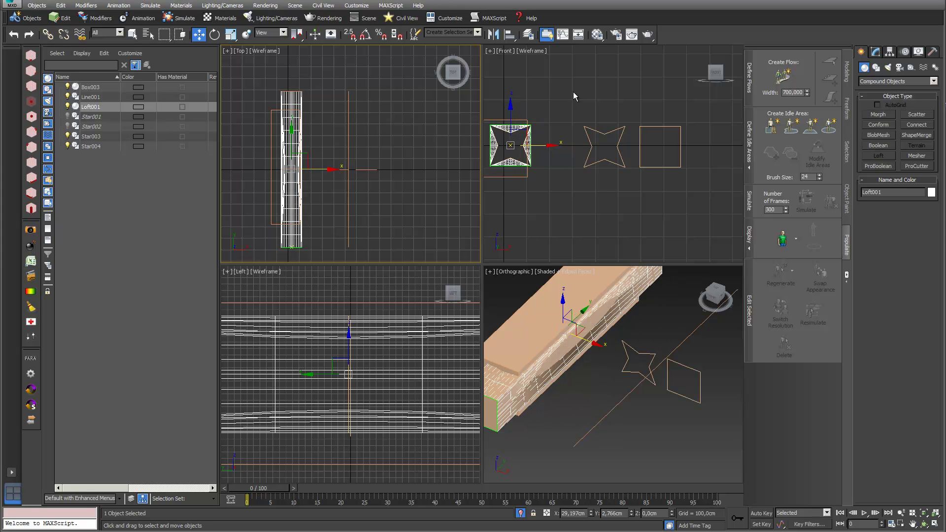
middle_click_drag(564, 94, 618, 79)
left_click_drag(587, 131, 575, 133)
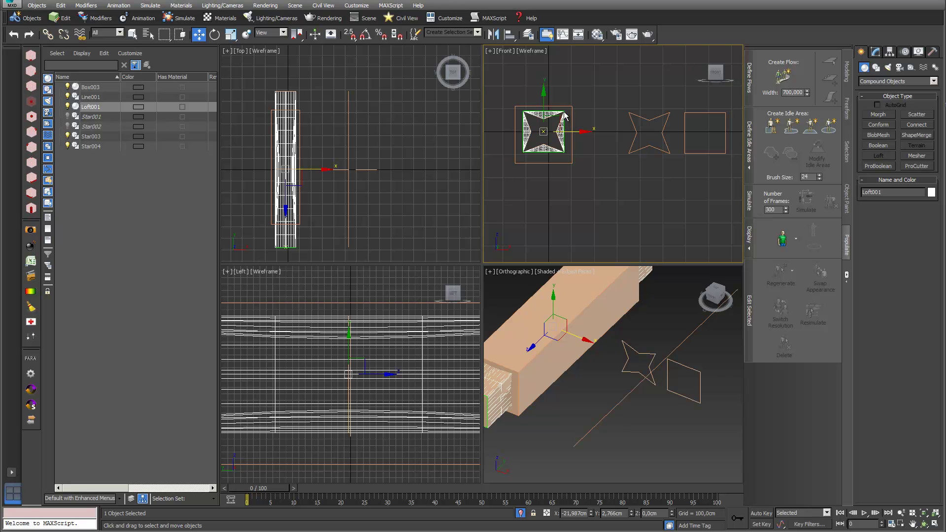
left_click_drag(577, 130, 613, 130)
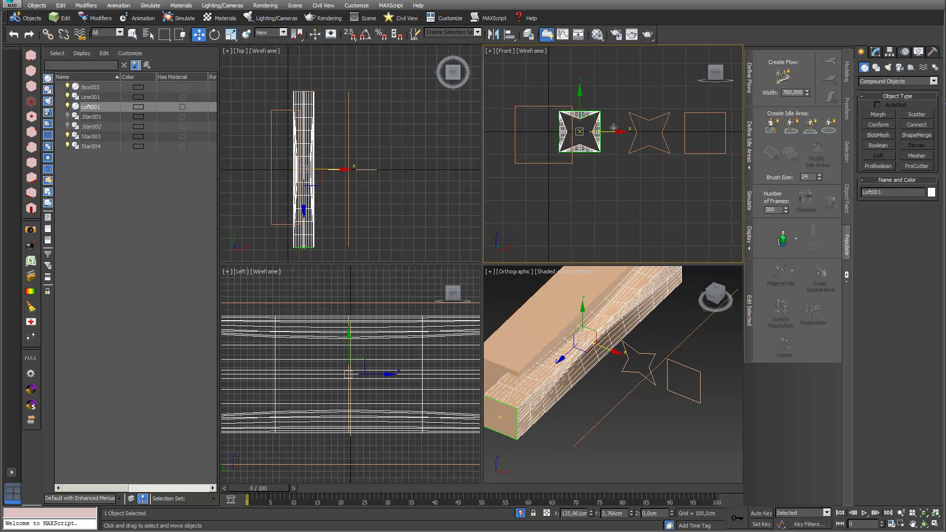
- Align the loft's center with the box's center in the X, Y and Z positions
left_click(509, 36)
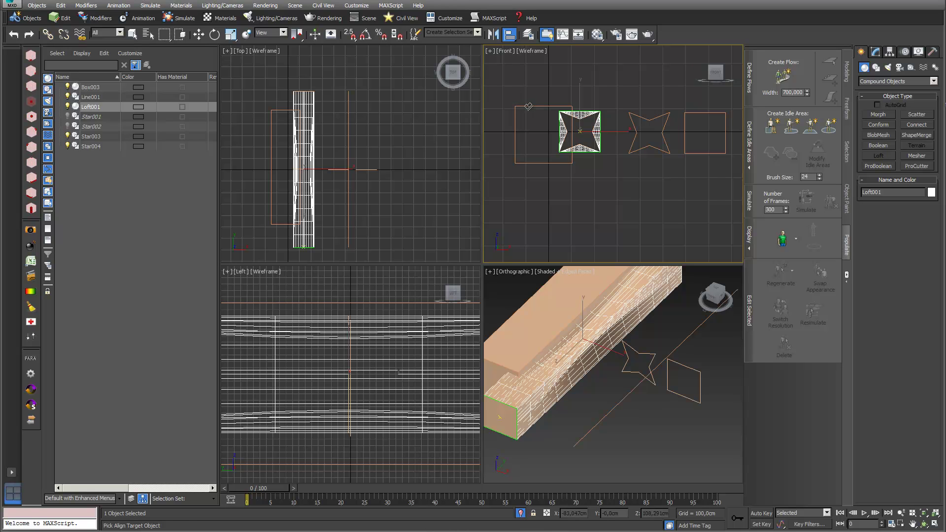
left_click(531, 106)
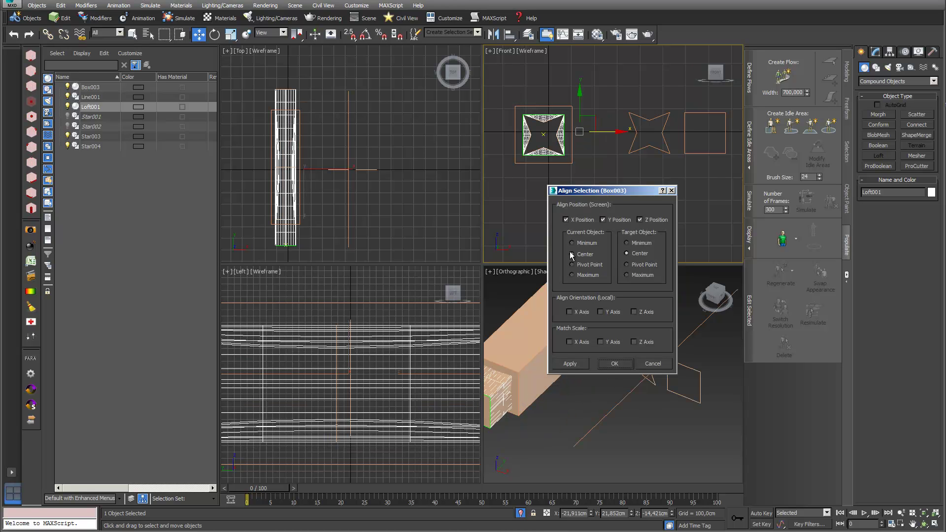
left_click(614, 363)
scroll(620, 361, "down", 3)
middle_click_drag(620, 361, 655, 370)
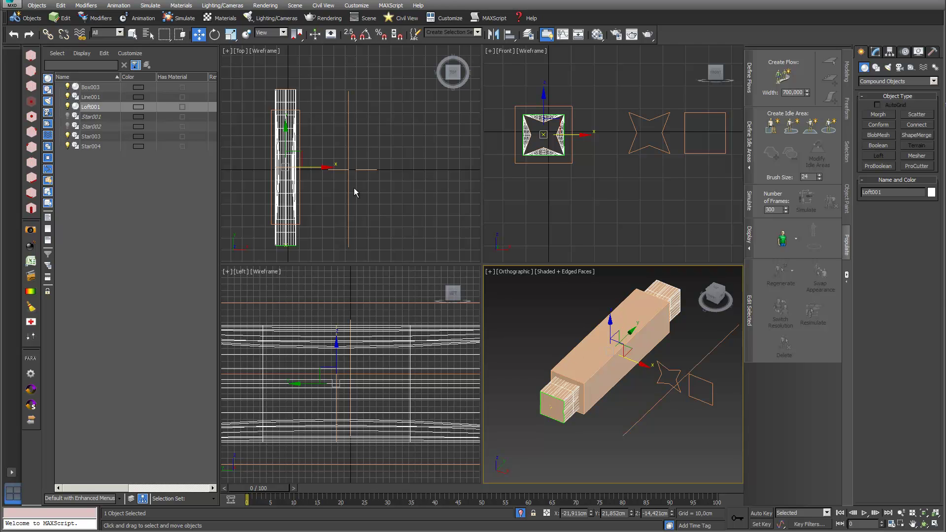
- Clone the loft as an independent copy about 504 cm along negative X in the top view
middle_click_drag(314, 187, 354, 191)
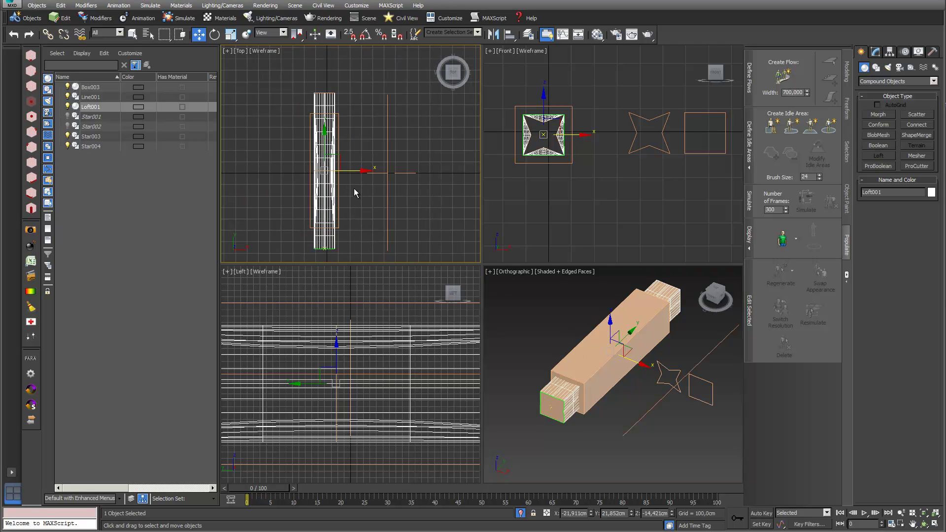
left_click_drag(351, 168, 295, 173, "shift")
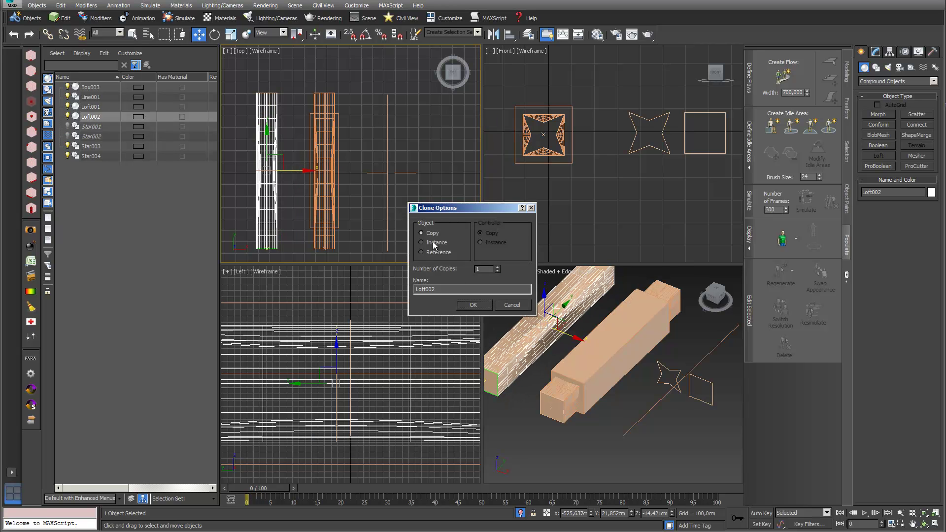
left_click(469, 305)
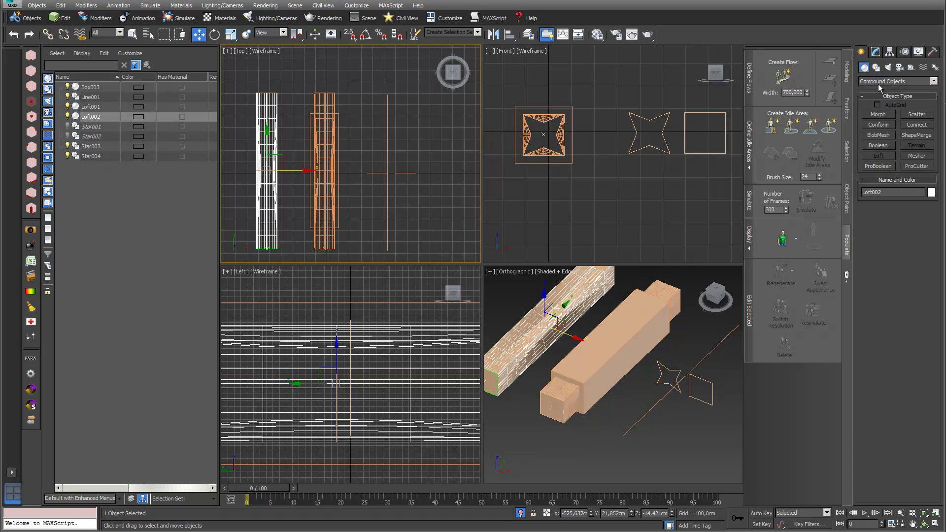
- Add an Edit Poly modifier to the copied loft
left_click(875, 52)
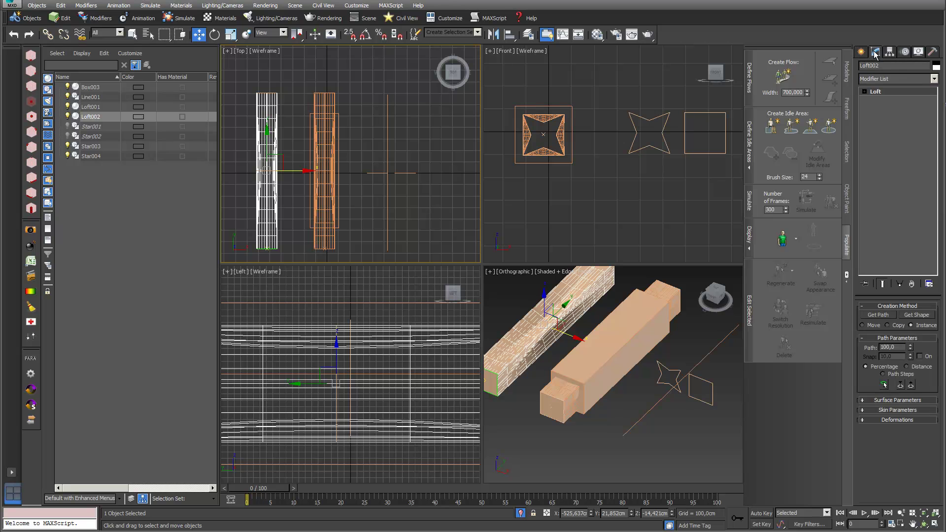
left_click(934, 79)
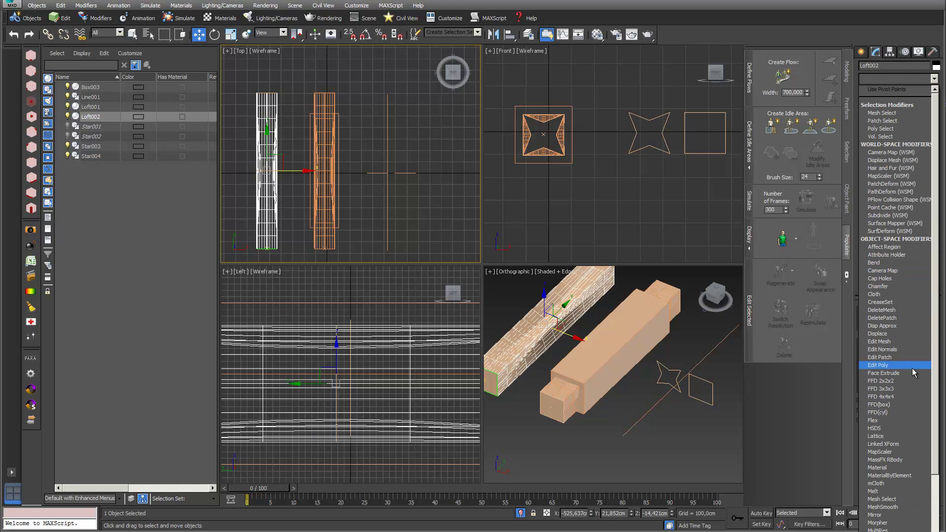
left_click(887, 365)
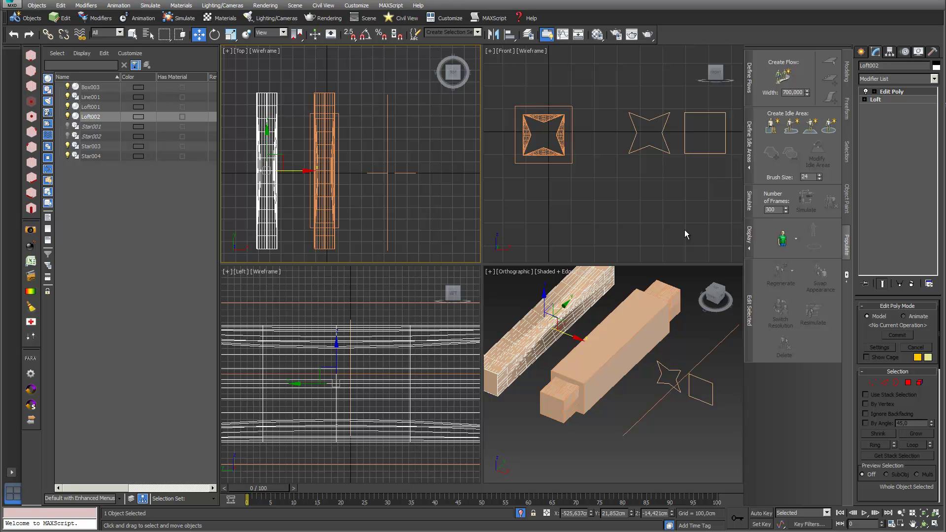
- Enlarge the orthographic view and subtract the original loft from the box with ProBoolean
left_click(593, 359)
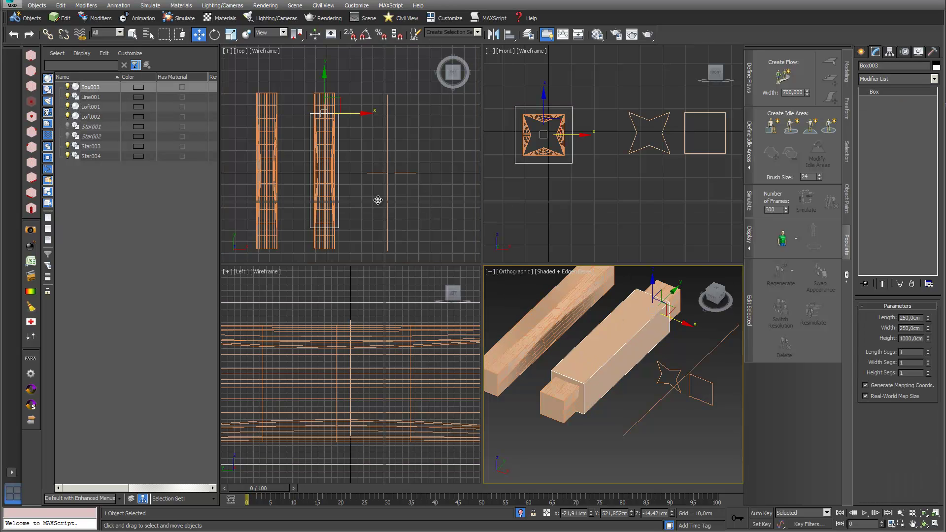
left_click_drag(483, 266, 342, 181)
left_click(860, 52)
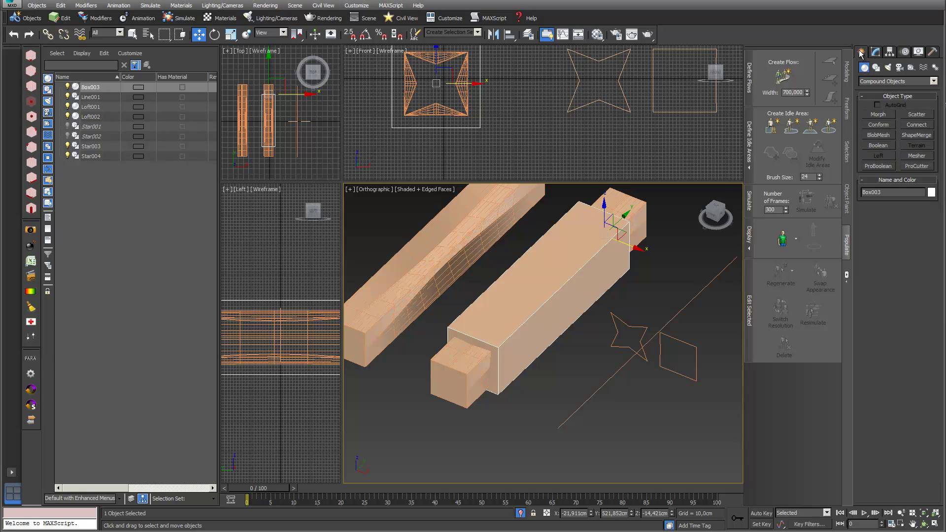
left_click(883, 166)
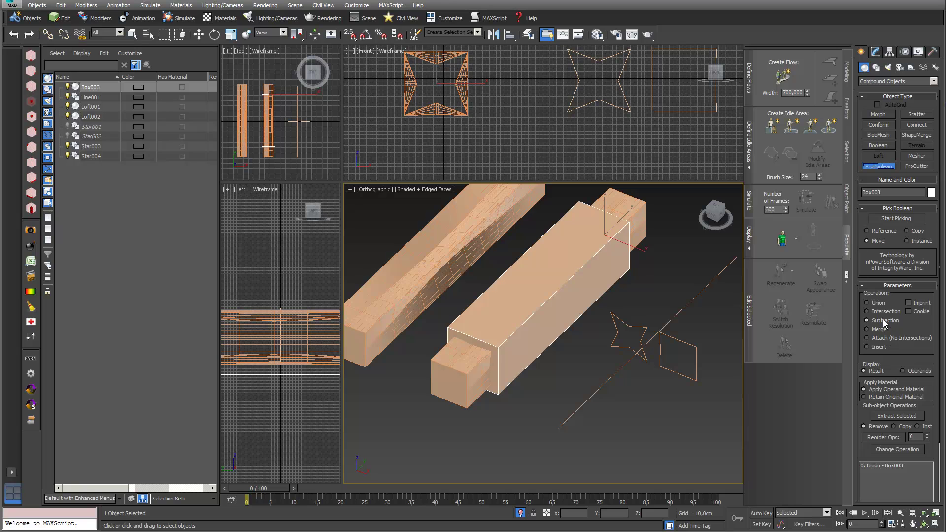
left_click(872, 321)
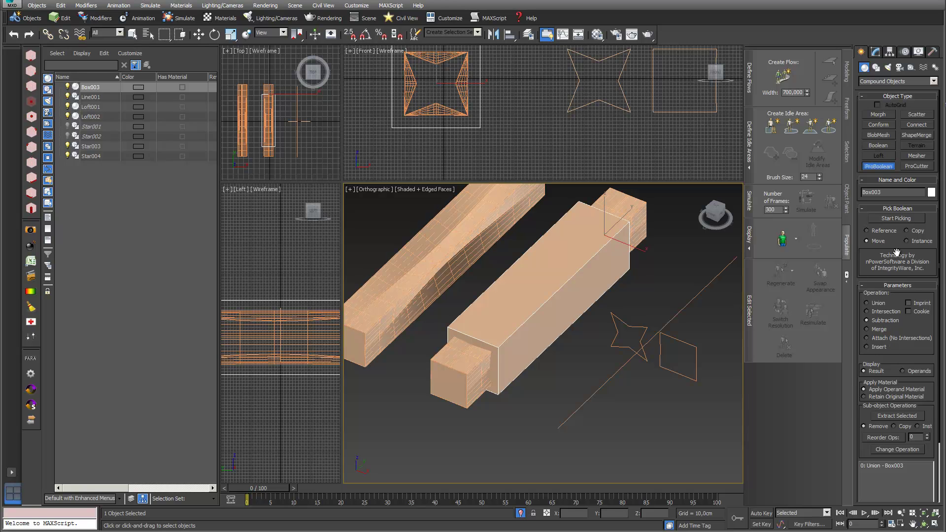
left_click(894, 219)
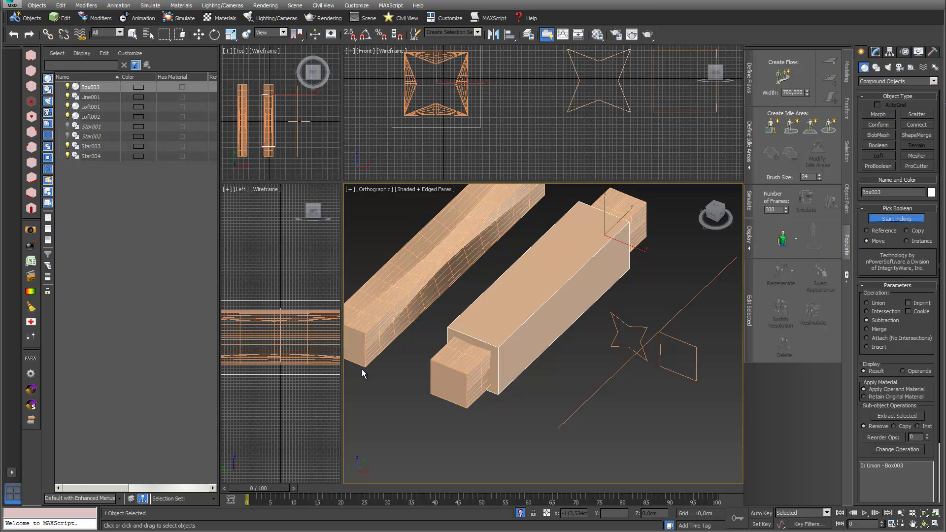
left_click(460, 377)
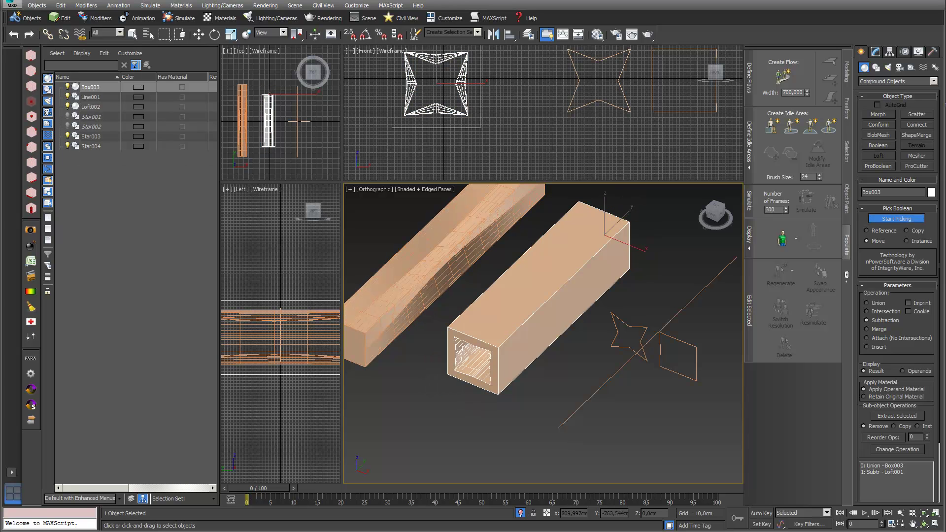
left_click(923, 525)
left_click_drag(549, 363, 508, 310)
left_click(198, 34)
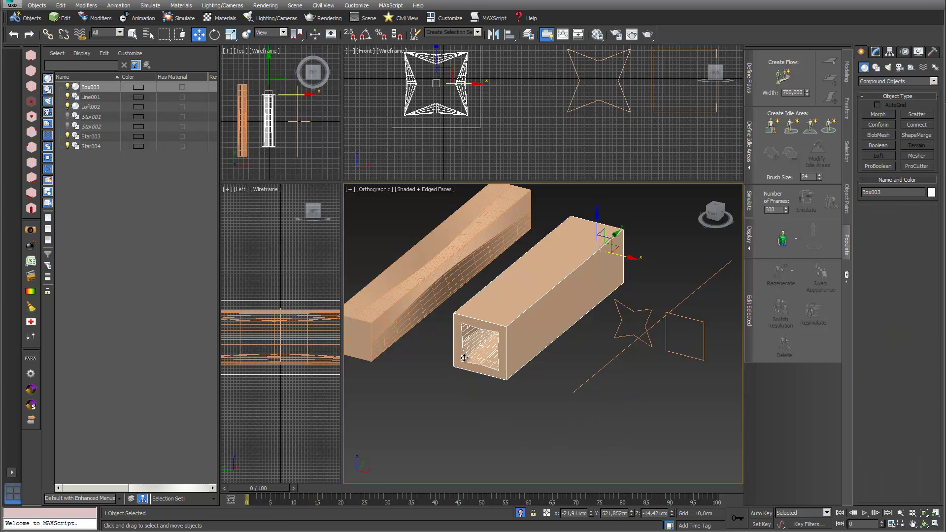
- At Element level of the copied loft's Edit Poly, move the whole element slightly along X and rotate it
left_click(425, 263)
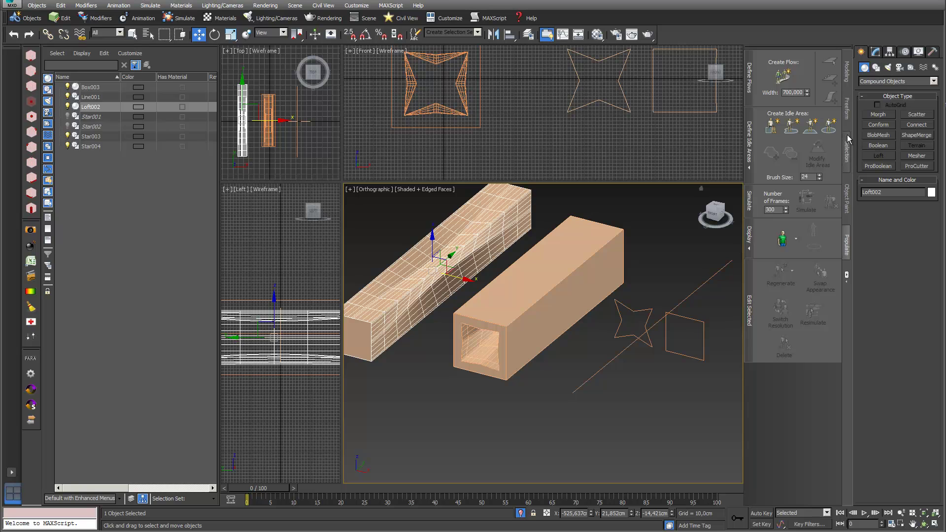
left_click(878, 52)
left_click(872, 92)
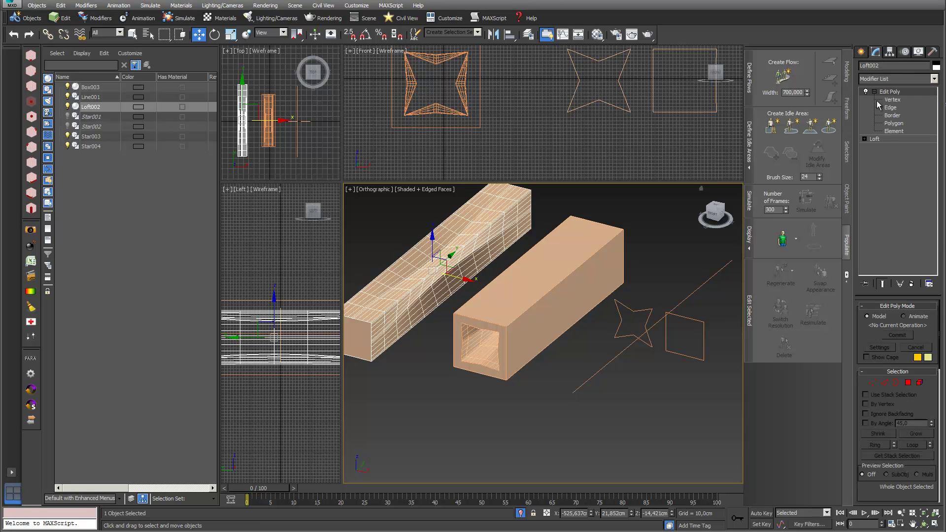
left_click(894, 131)
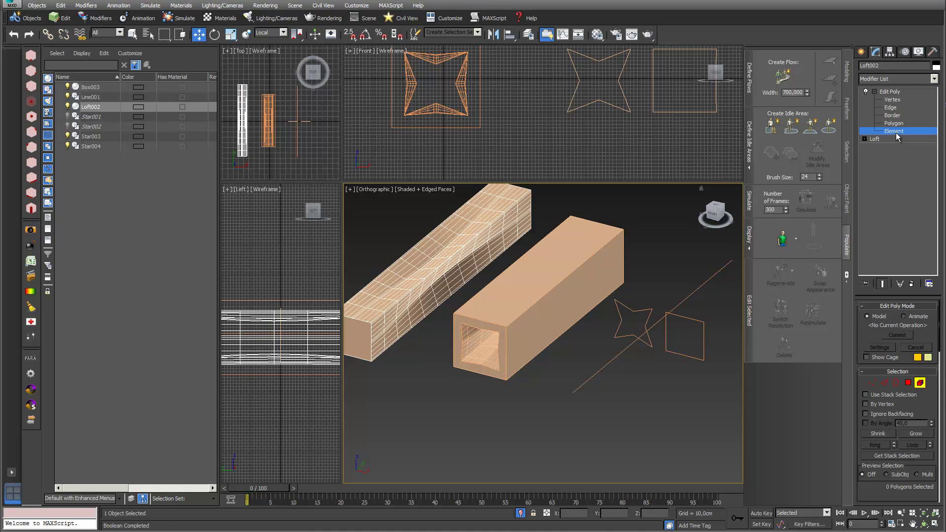
left_click(454, 281)
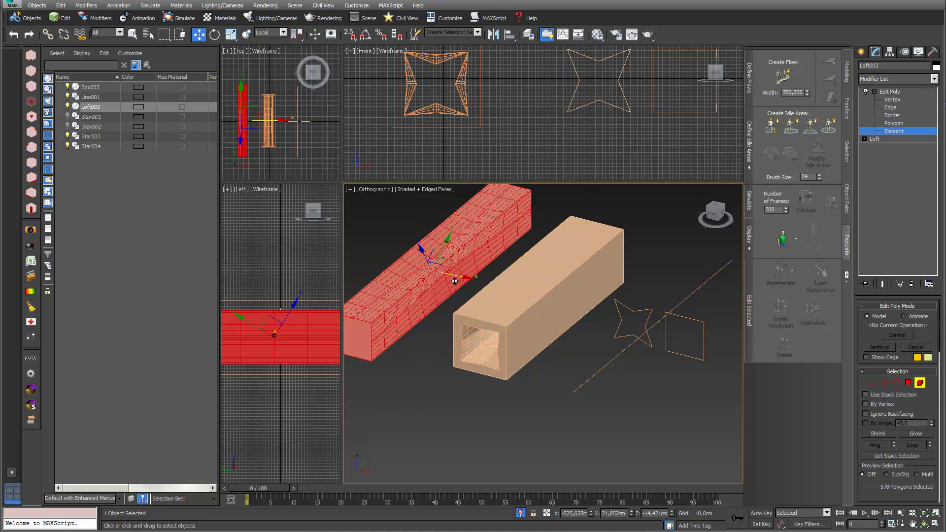
left_click_drag(455, 276, 456, 278)
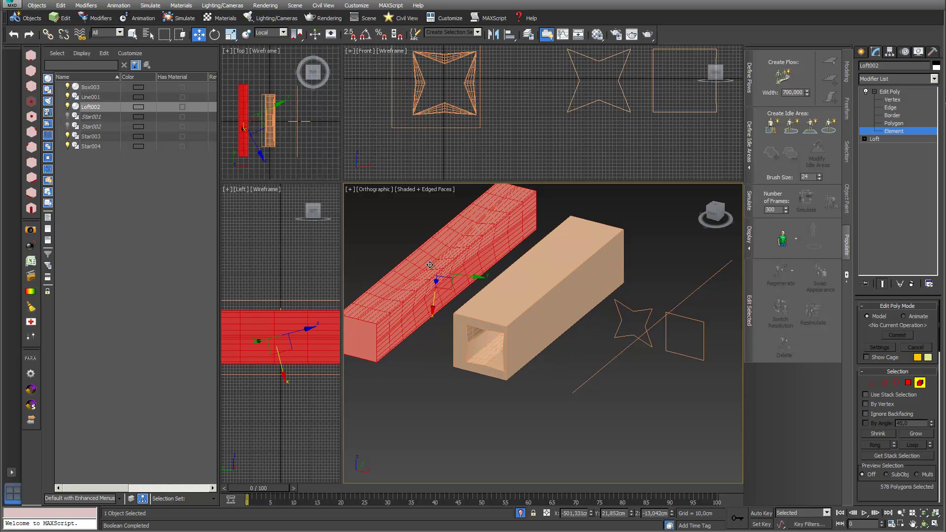
left_click(214, 34)
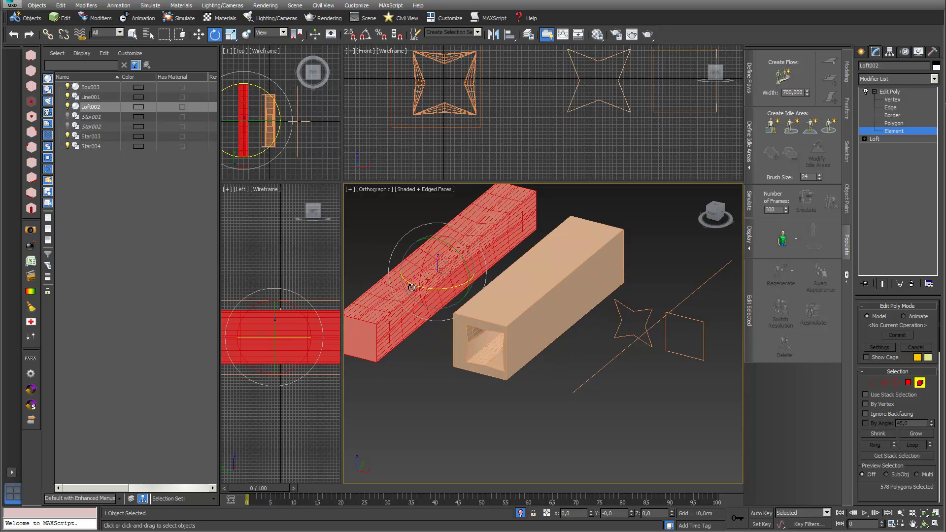
mouse_move(415, 281)
left_mouse_down()
mouse_move(423, 275)
mouse_move(413, 280)
left_mouse_up()
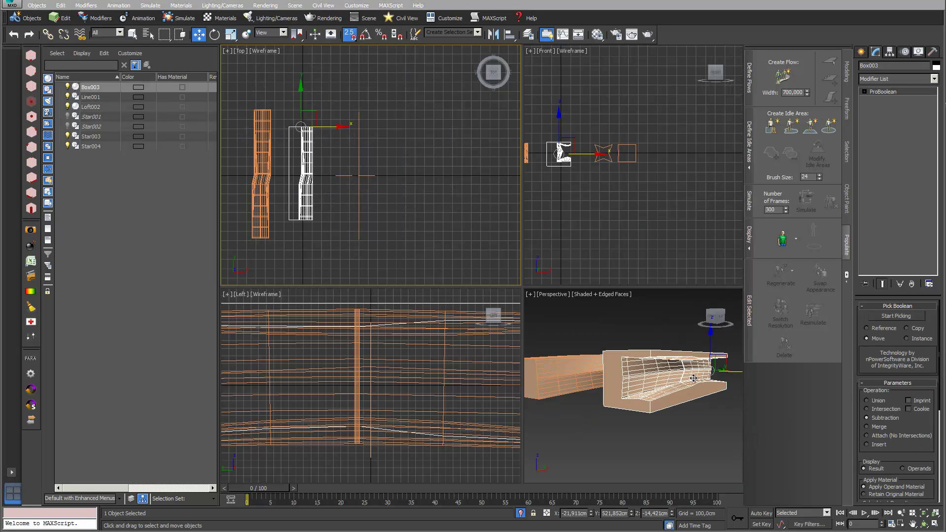
- Extract the subtracted Loft003 operand from the box's ProBoolean using the Remove option
scroll(912, 428, "down", 5)
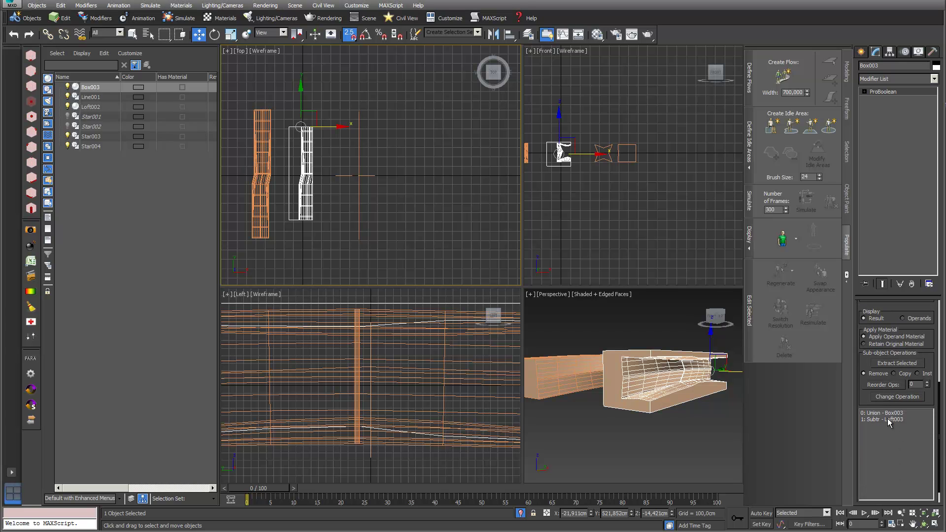
left_click(888, 420)
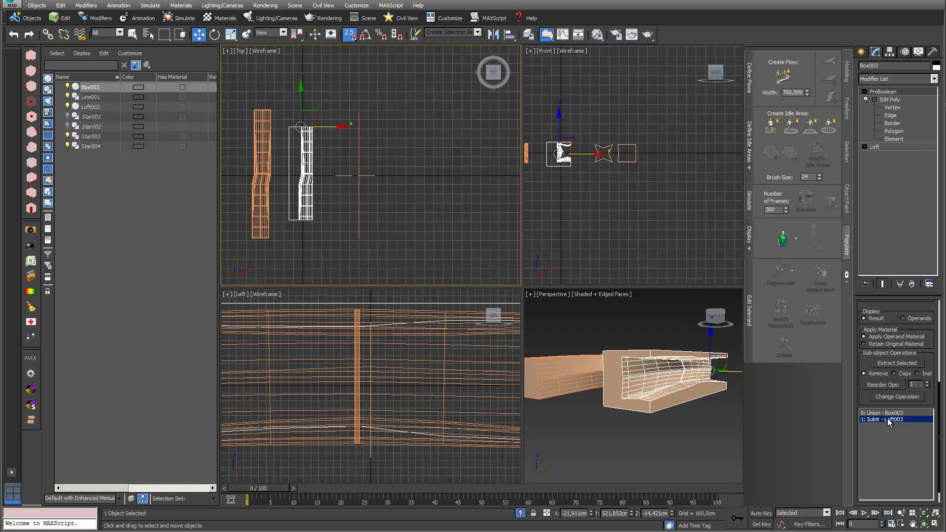
left_click(892, 363)
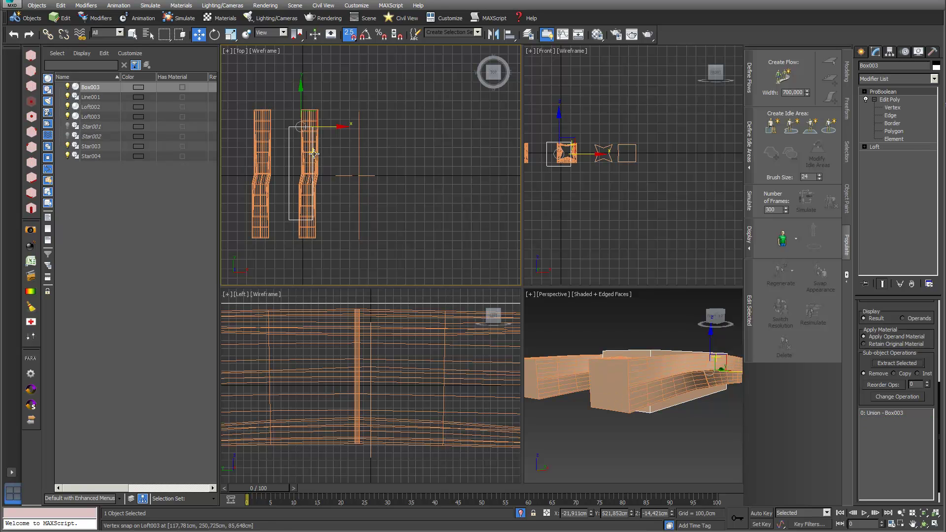
- Turn off 2.5D snapping and try to rotate the box in the top view
left_click(215, 35)
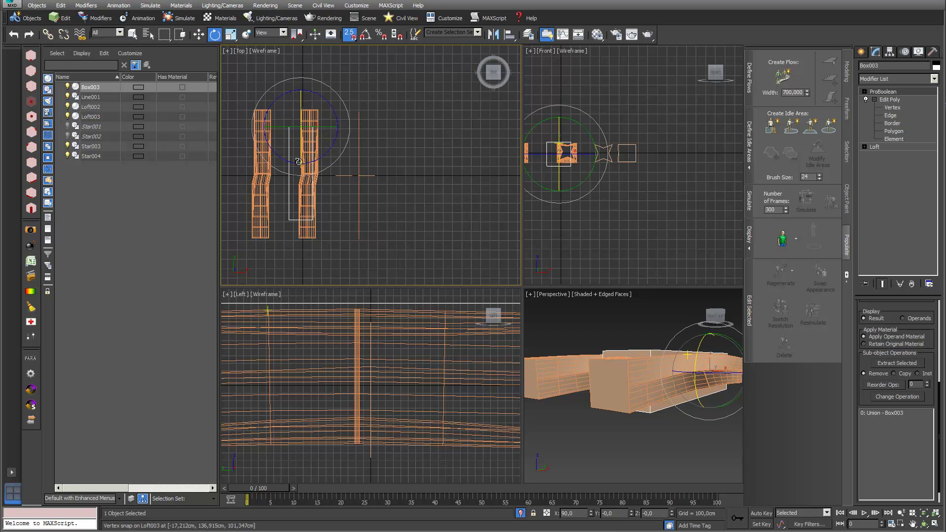
left_click(347, 35)
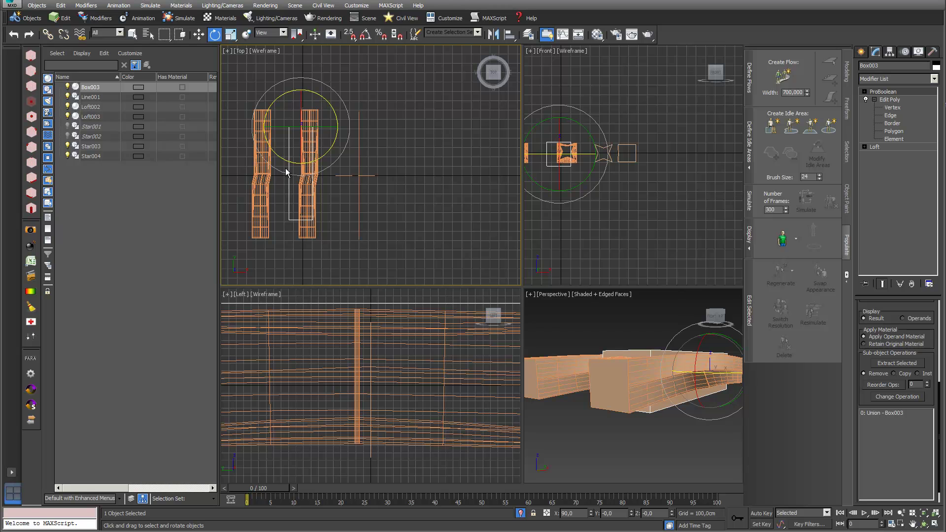
left_click_drag(276, 173, 356, 159)
right_click(356, 158)
left_click(199, 34)
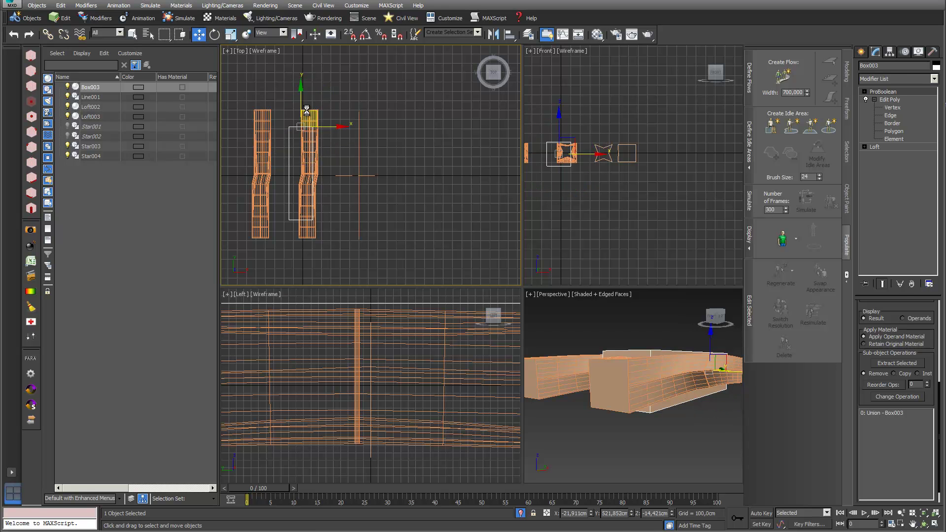
- Rotate the extracted loft diagonally across the box in the top view and tilt it slightly in the front view
left_click(307, 110)
left_click(214, 34)
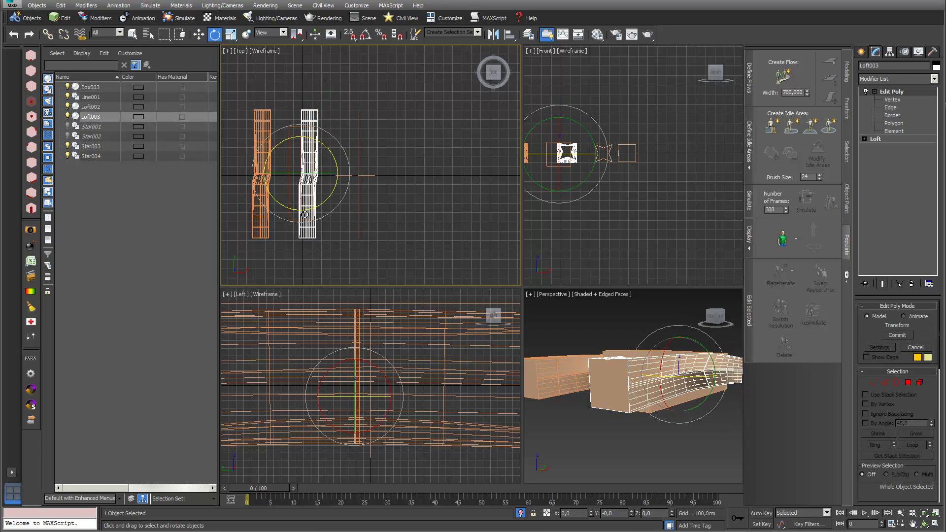
left_click_drag(285, 220, 301, 225)
right_click(667, 119)
left_click_drag(559, 127, 558, 120)
- Clone the rotated loft as an independent copy about 287 cm along negative X in the top view
left_click(196, 38)
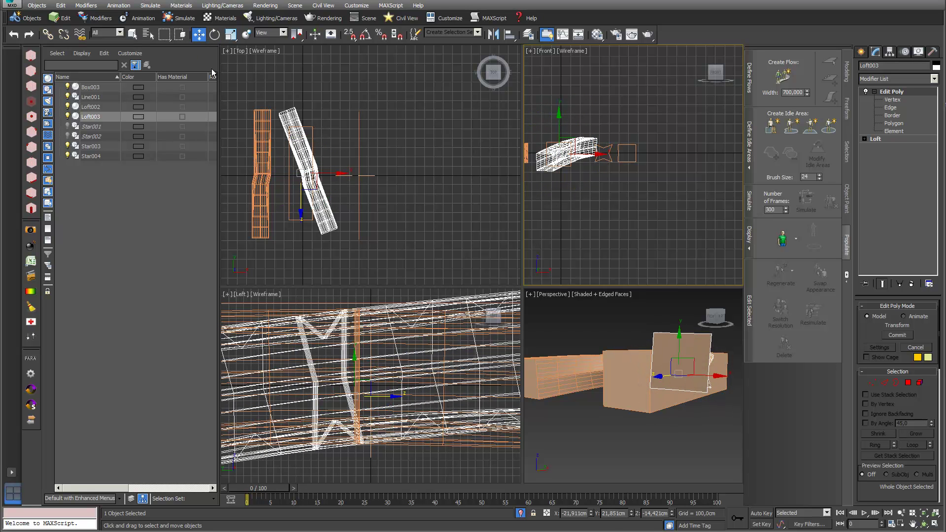
right_click(335, 173)
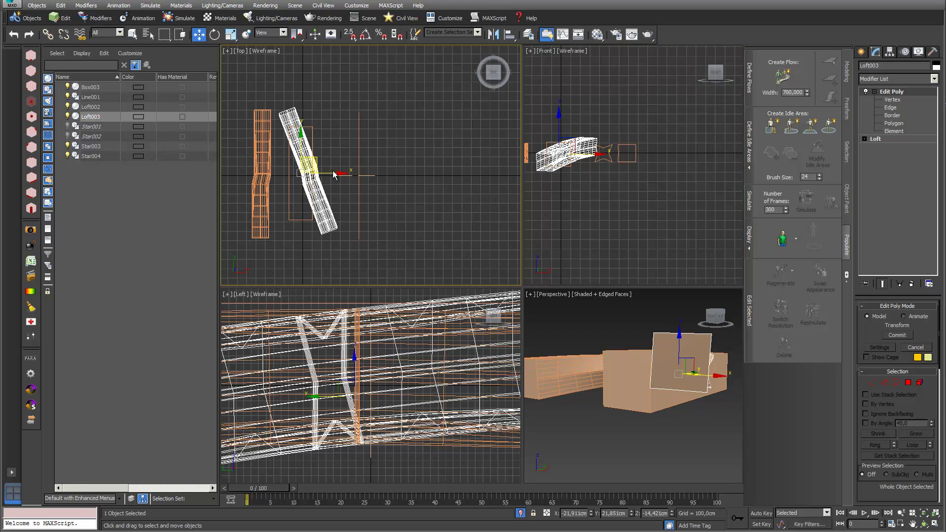
left_click_drag(330, 175, 314, 174)
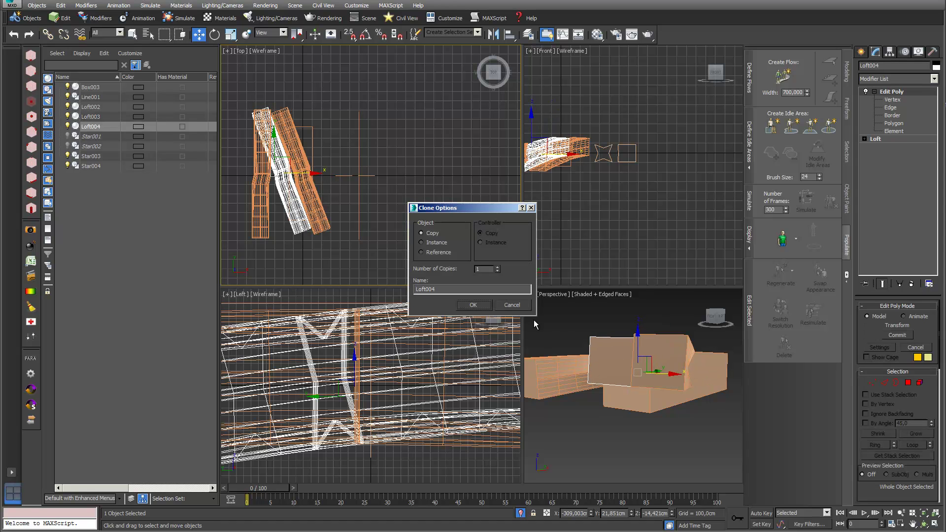
left_click(486, 305)
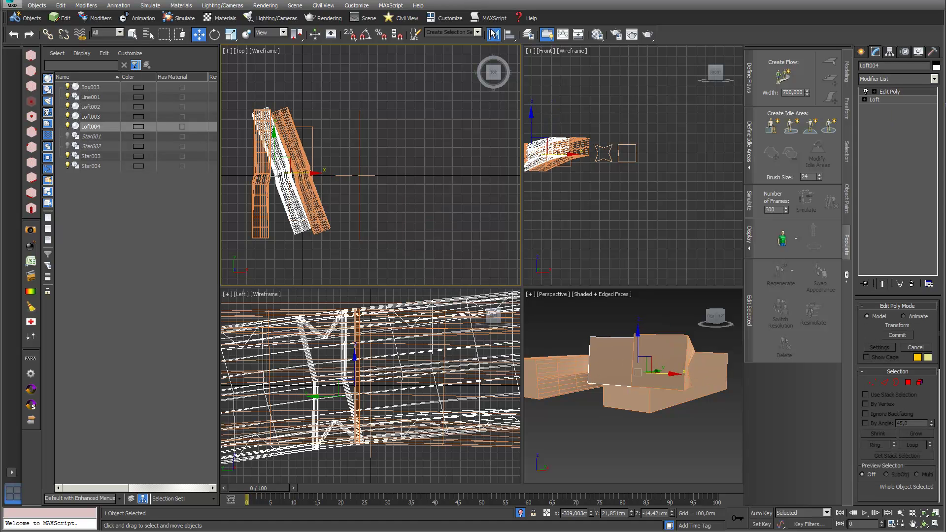
- Try mirroring the new loft copy on the XY axis with No Clone
left_click(493, 34)
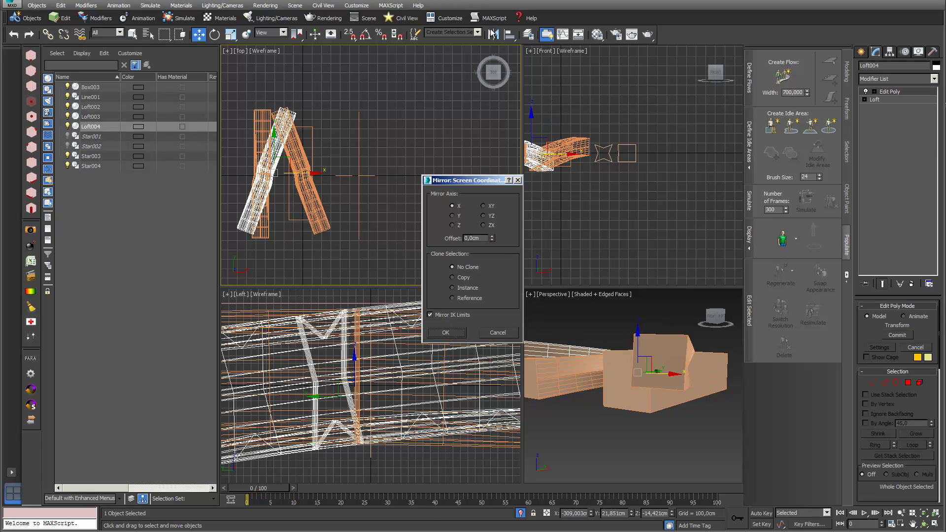
left_click(483, 207)
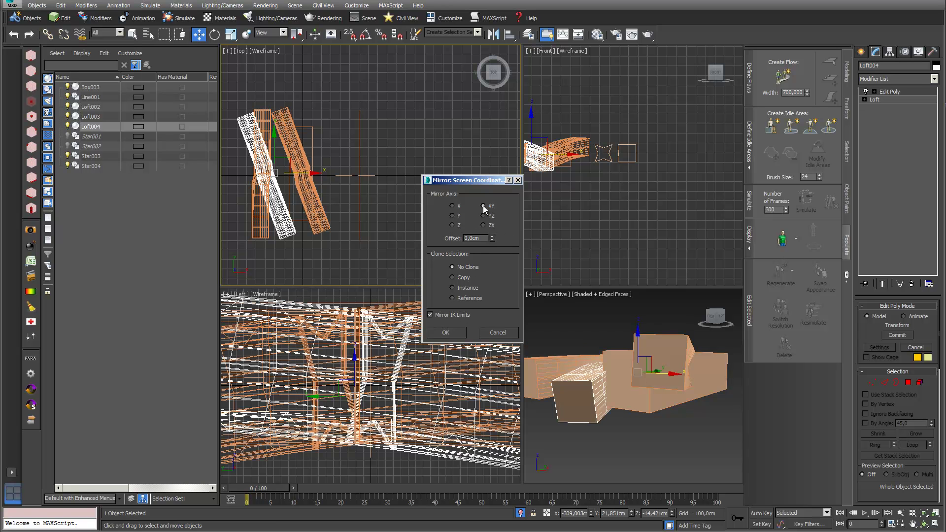
left_click(453, 333)
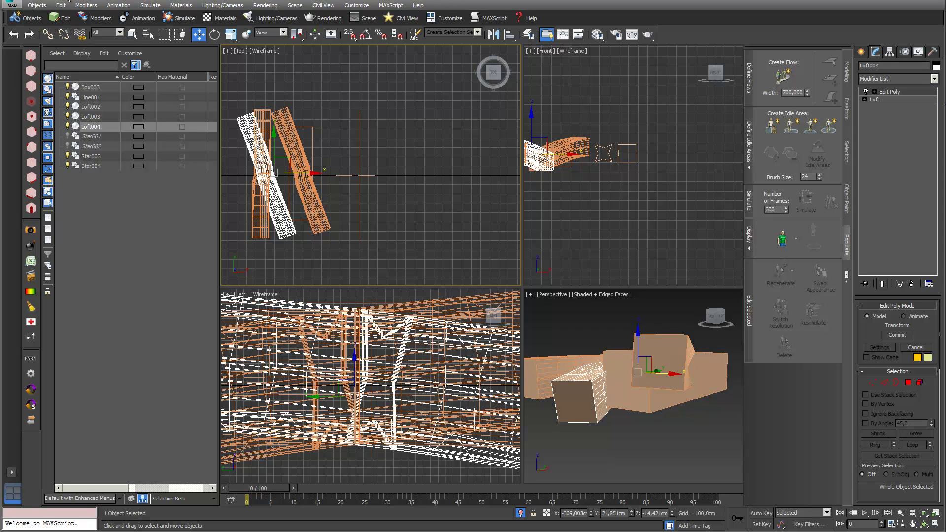
key("ctrl+z")
- Mirror the new loft copy on the YZ axis with No Clone
left_click(493, 34)
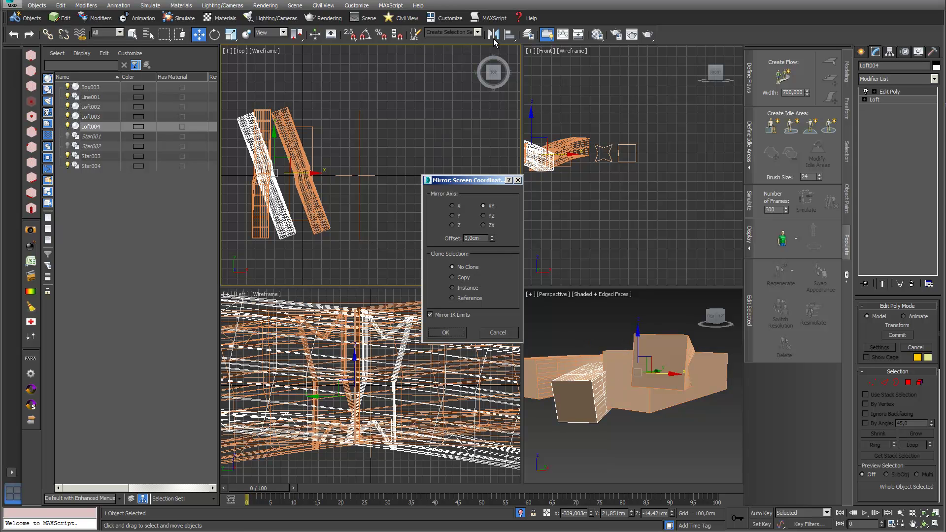
left_click(484, 216)
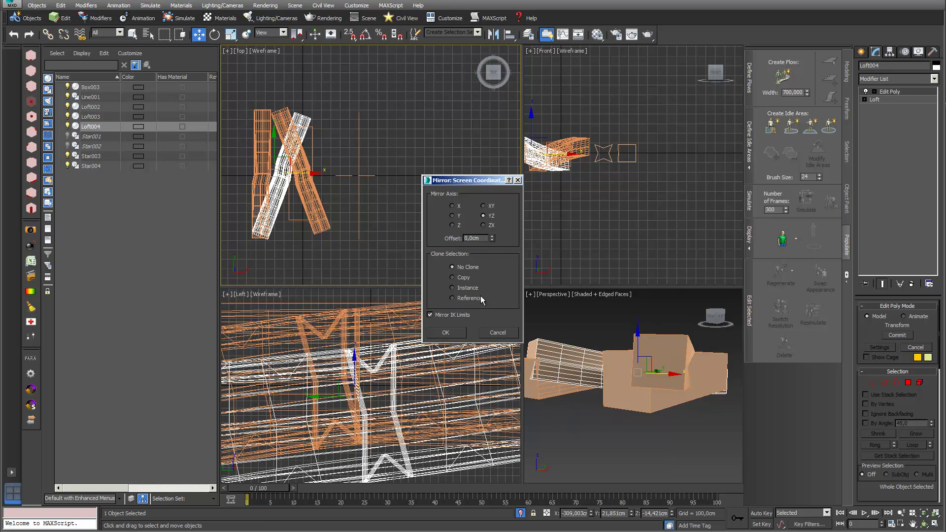
left_click(457, 335)
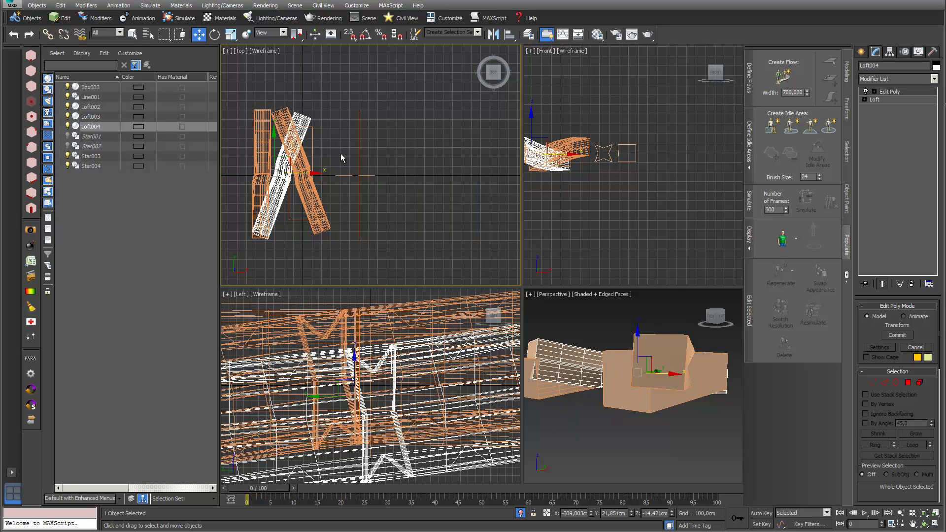
- Move the mirrored loft to about X -116 cm, Y 85 cm so it crosses the other rotated loft, and scale it down uniformly
right_click(301, 176)
left_click(286, 214)
left_click_drag(304, 174, 325, 172)
left_click(231, 34)
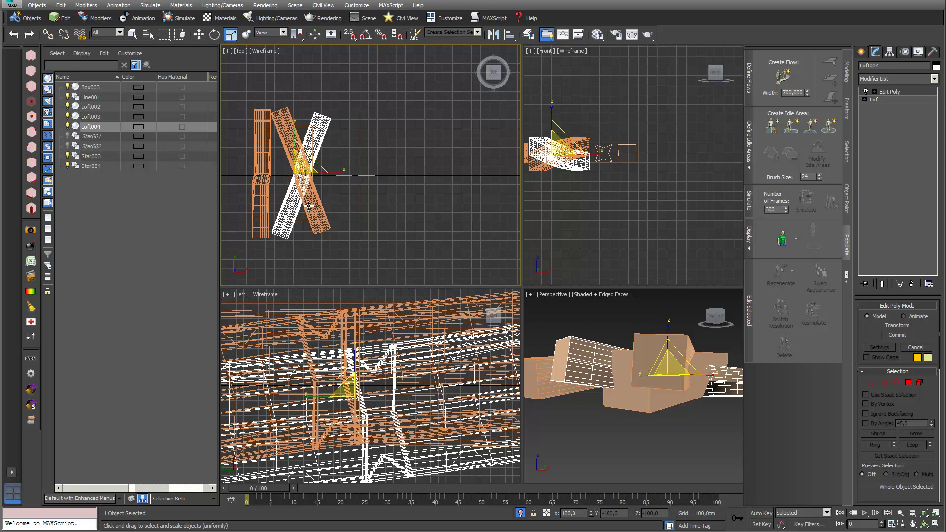
mouse_move(301, 169)
left_mouse_down()
mouse_move(287, 174)
mouse_move(305, 151)
left_mouse_up()
left_click(199, 34)
- Clone the scaled-down mirrored loft as an independent copy about 874 cm along negative X in the top view
middle_click_drag(381, 146, 399, 146)
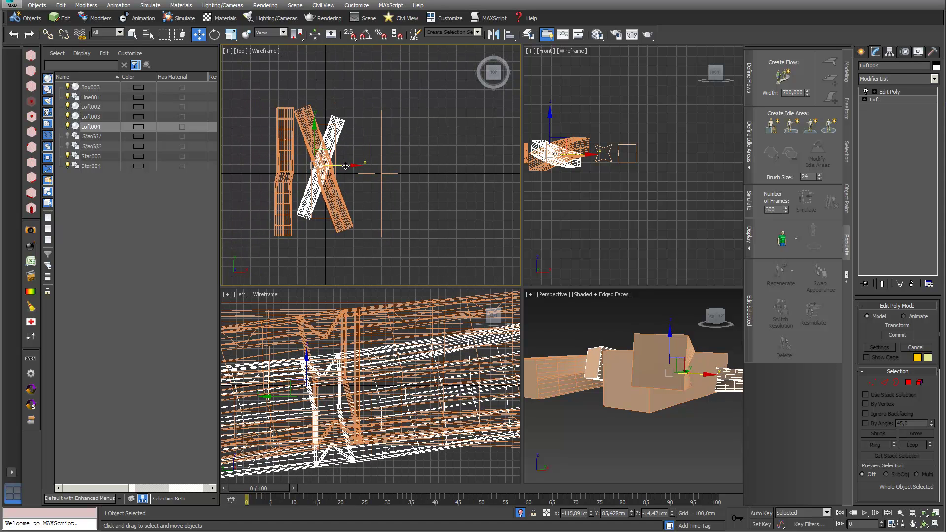
left_click_drag(348, 164, 264, 168)
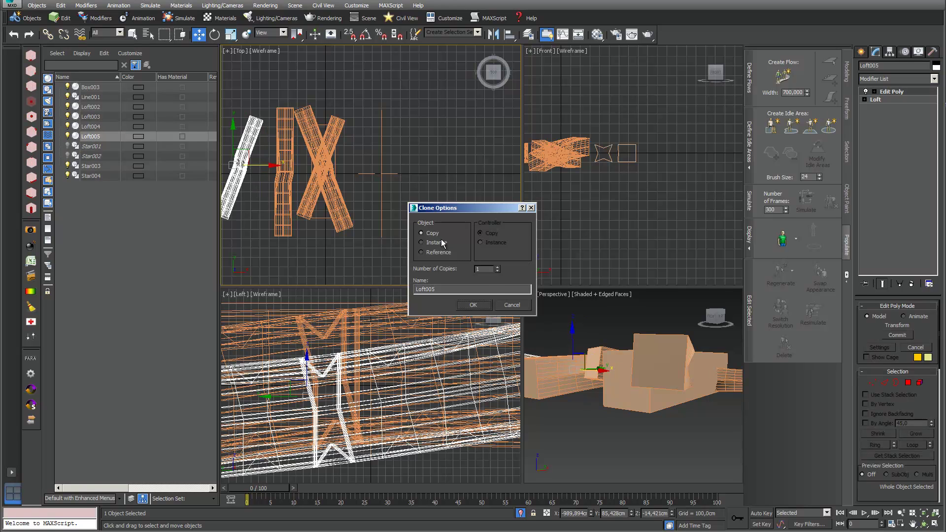
left_click(473, 305)
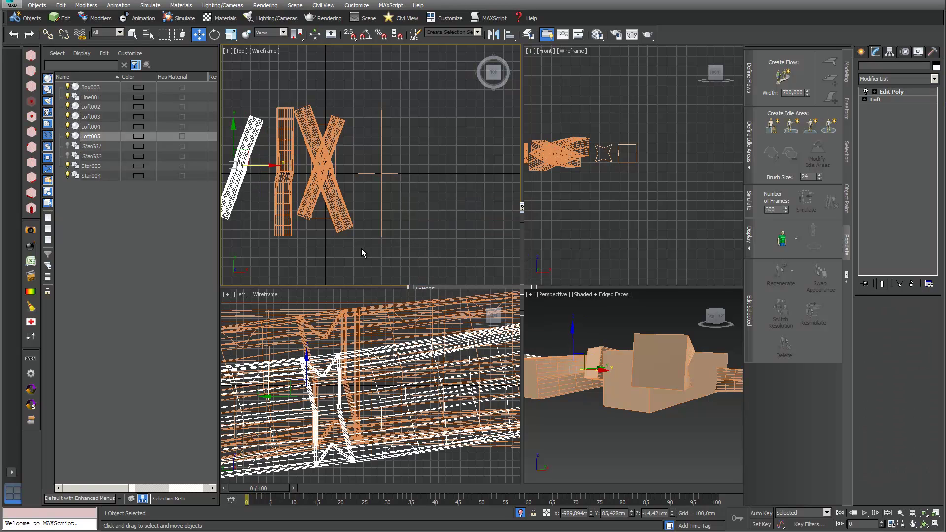
left_click(291, 207)
key("1")
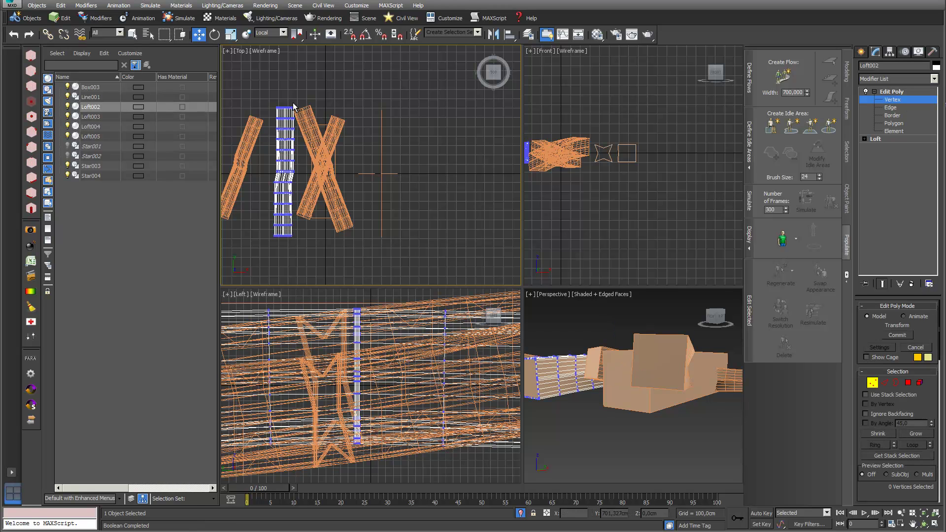
left_click_drag(261, 94, 295, 123)
left_click_drag(283, 78, 294, 119)
left_click(902, 91)
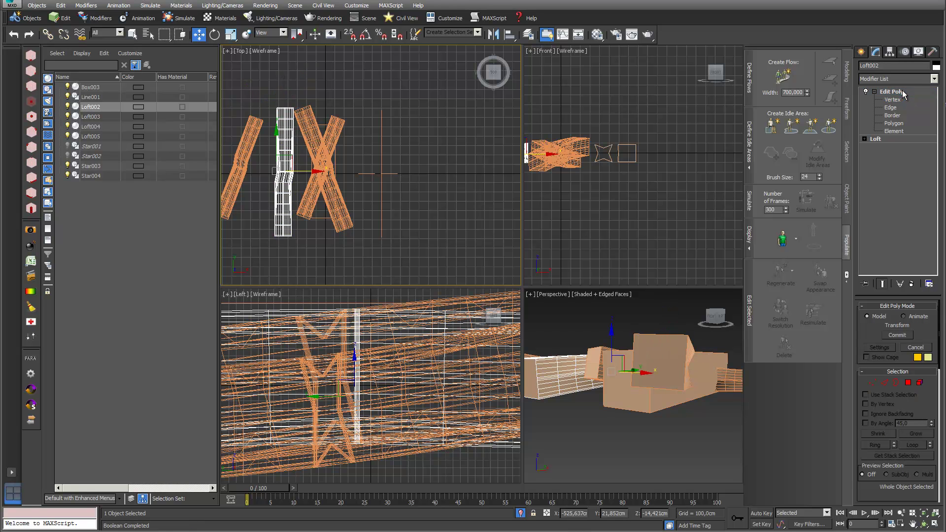
- Subtract the two crossing lofts from the box by picking them both in its ProBoolean
left_click(648, 405)
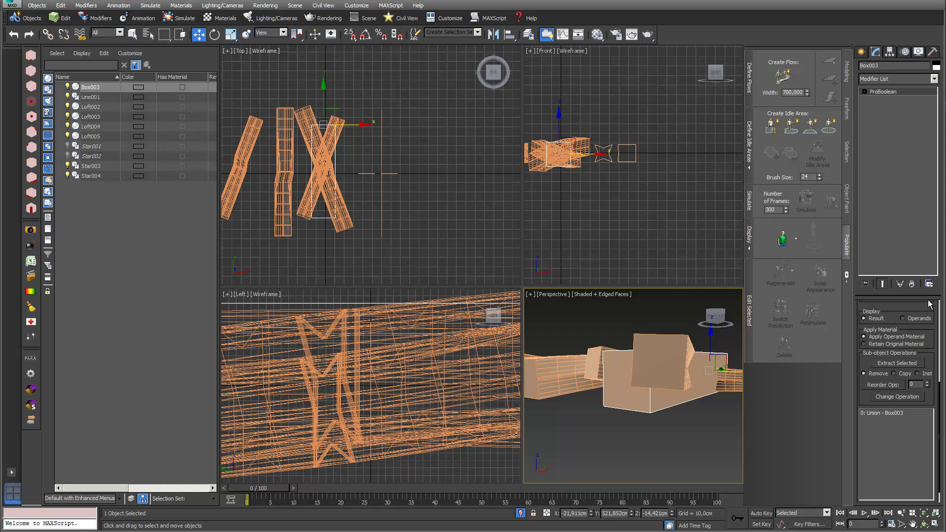
scroll(929, 312, "up", 5)
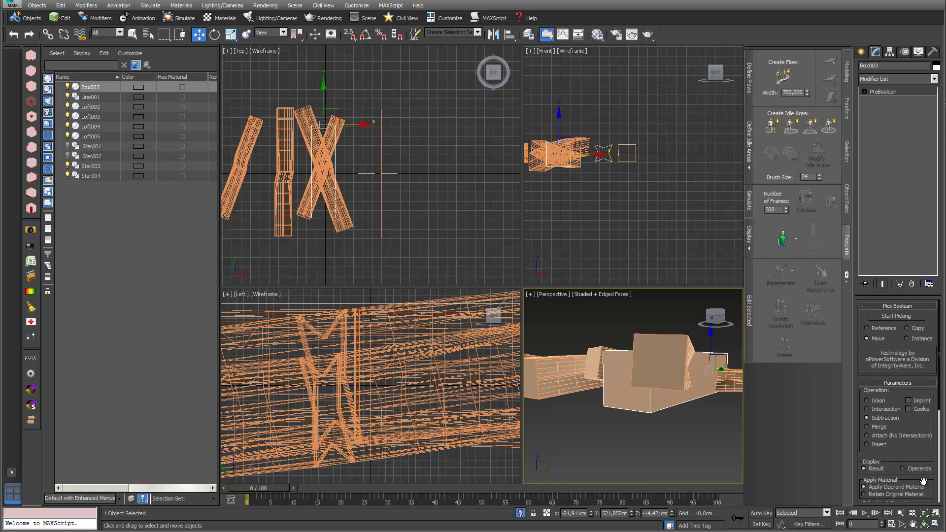
left_click(908, 316)
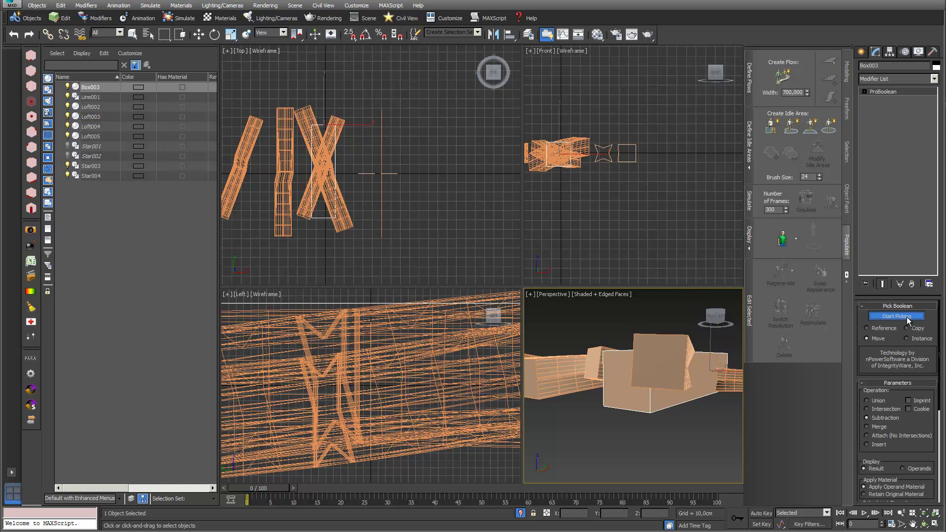
left_click(677, 365)
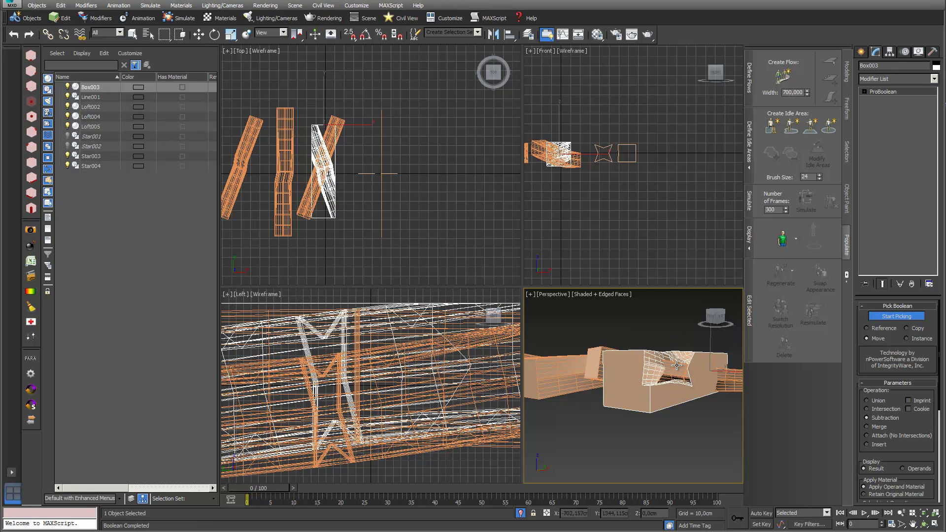
left_click(596, 372)
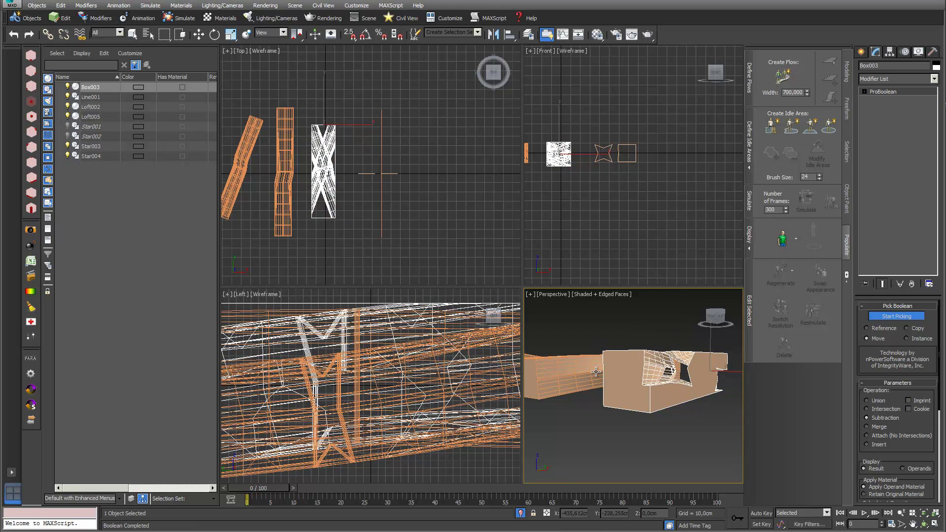
- Select all elements of the middle loft in its Edit Poly modifier and move them slightly toward the box and downward
left_click(925, 524)
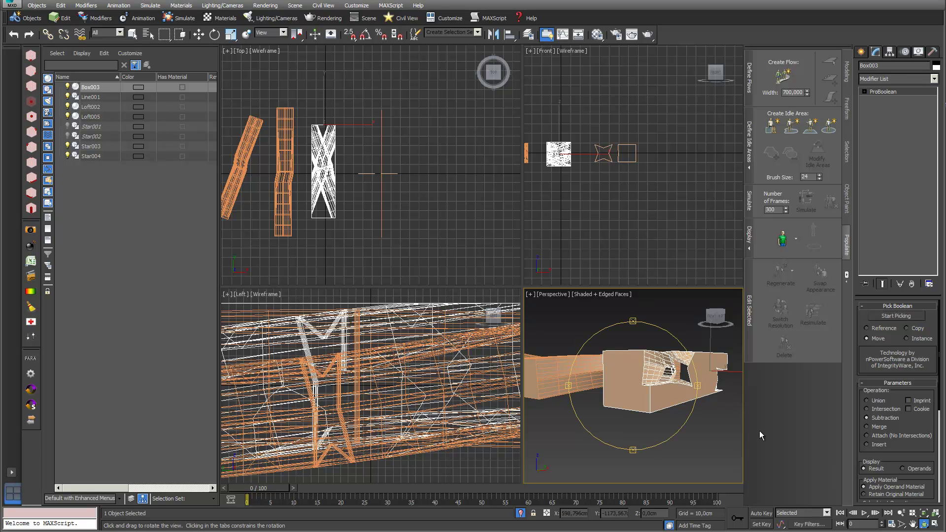
left_click_drag(671, 378, 582, 360)
left_click_drag(455, 157, 486, 153)
left_click(199, 34)
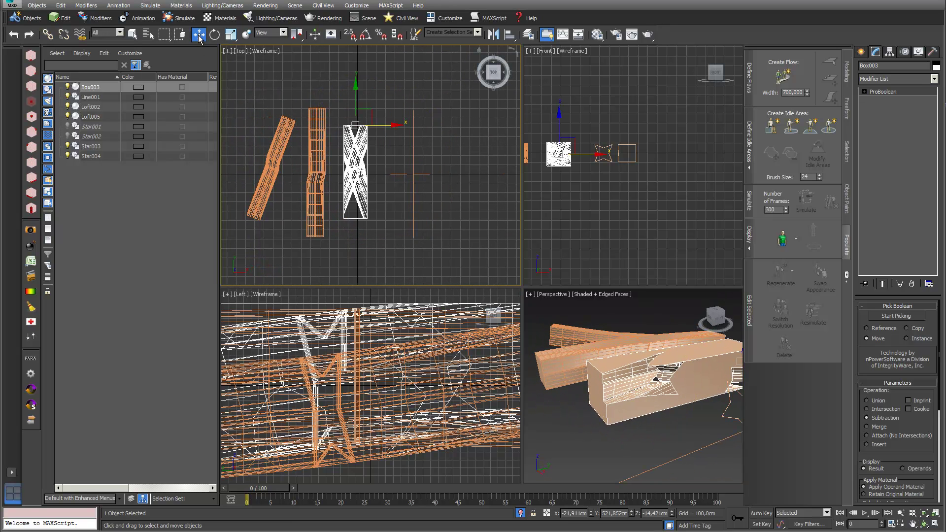
left_click(315, 177)
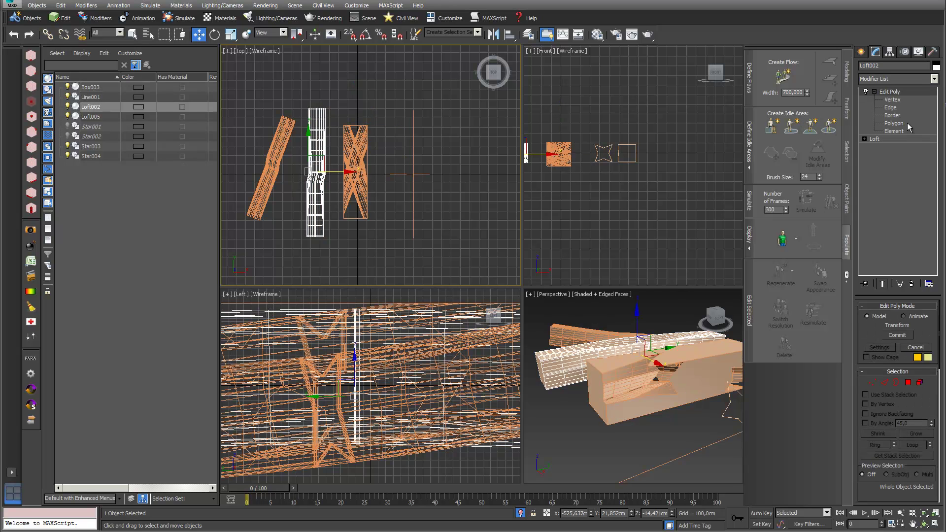
left_click(893, 131)
key("ctrl+a")
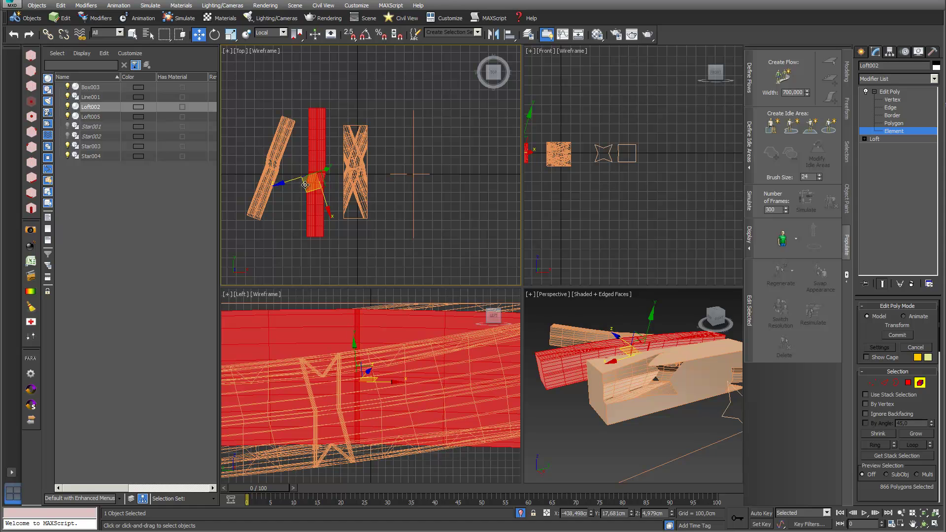
right_click(305, 183)
left_click(318, 176)
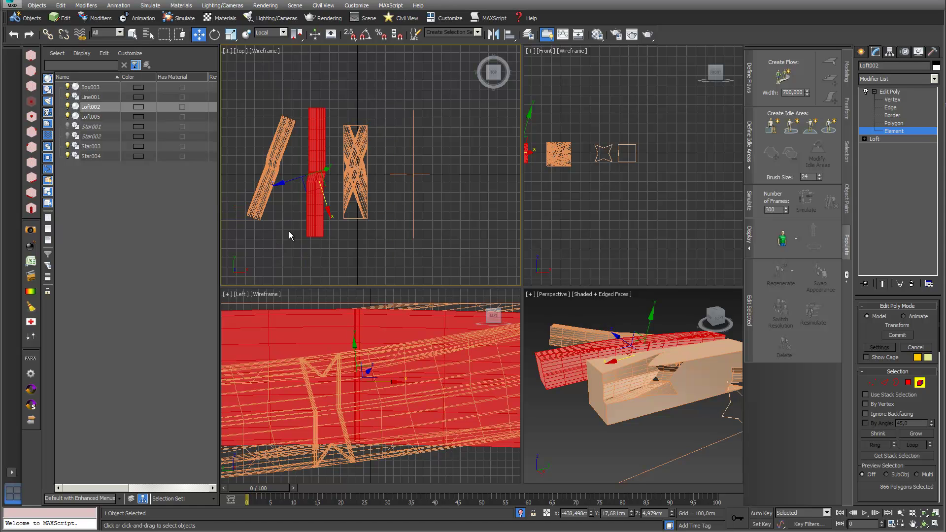
left_click_drag(318, 176, 319, 163)
middle_click_drag(577, 95, 617, 96)
left_click_drag(585, 130, 587, 131)
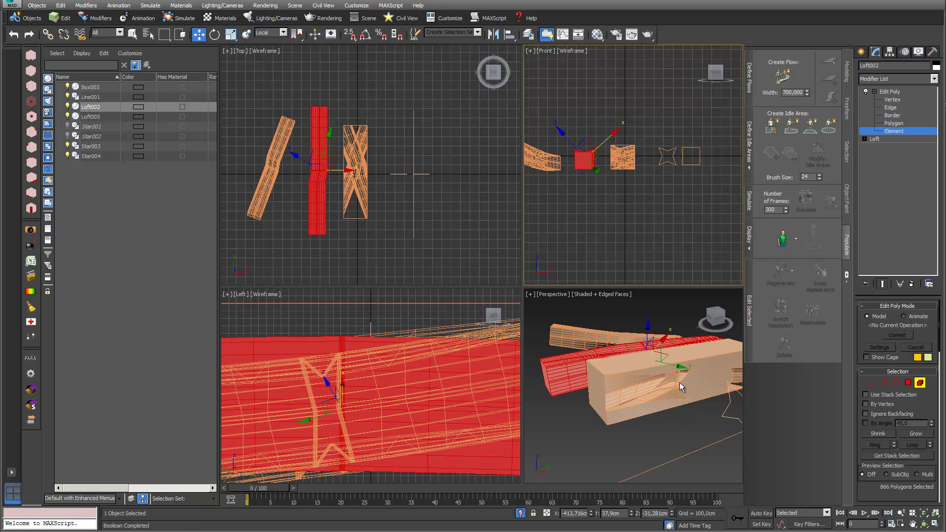
- Select the Loft003 subtraction operand in the box's ProBoolean and move its Edit Poly elements slightly inside the box
left_click(925, 524)
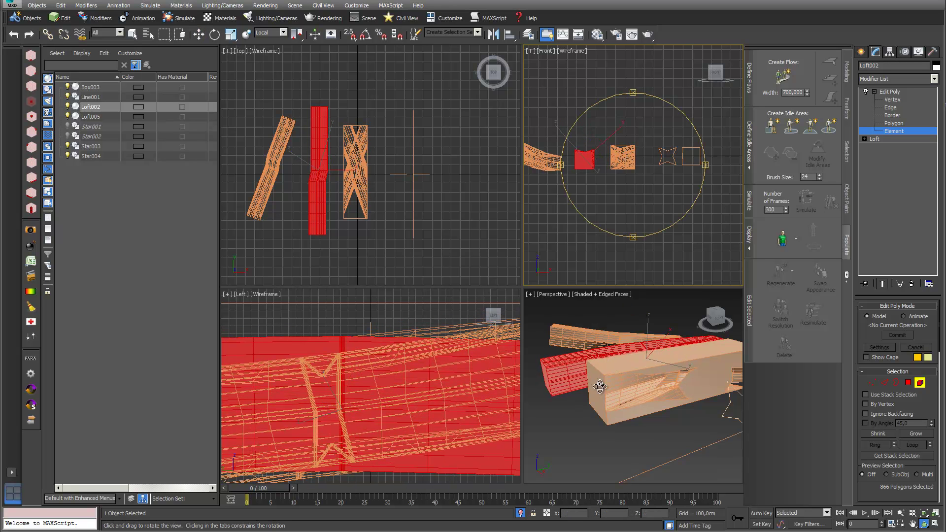
left_click_drag(646, 390, 672, 414)
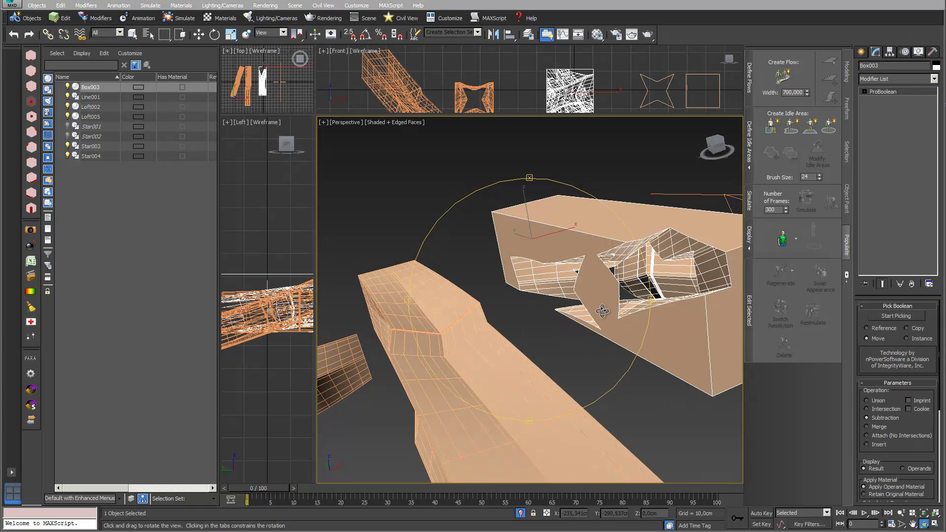
left_click_drag(602, 316, 566, 302)
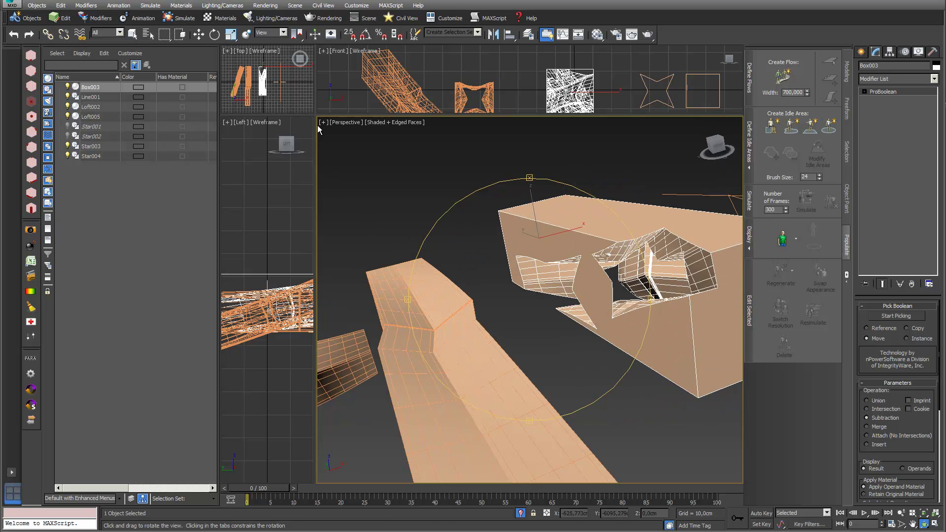
left_click_drag(316, 115, 326, 204)
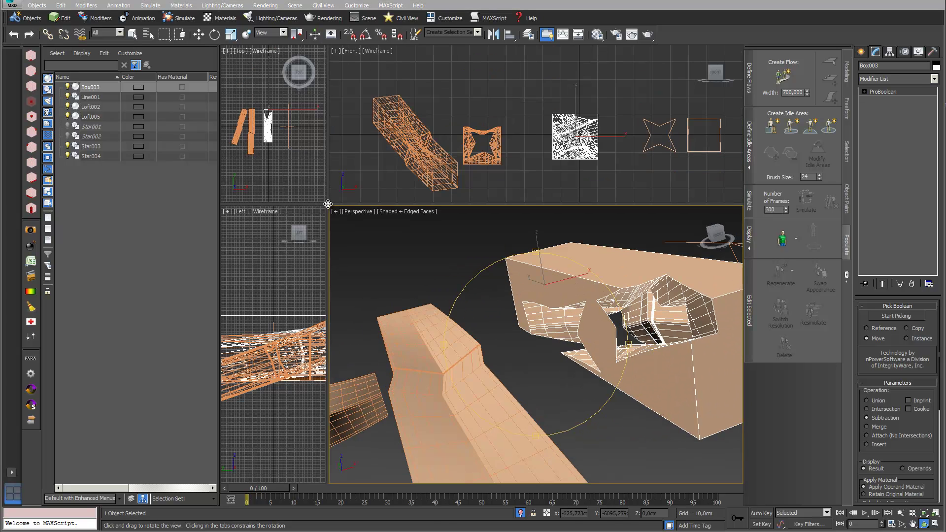
left_click_drag(595, 343, 574, 344)
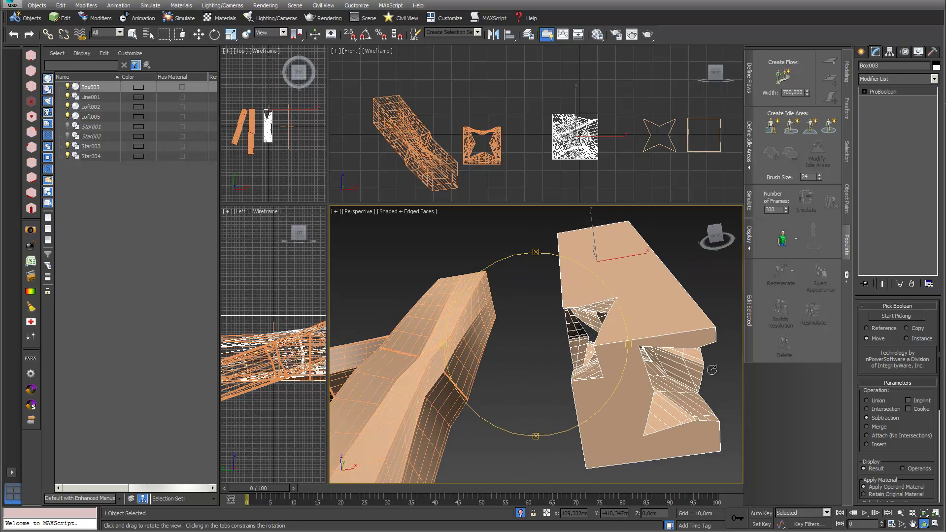
left_click_drag(927, 447, 930, 305)
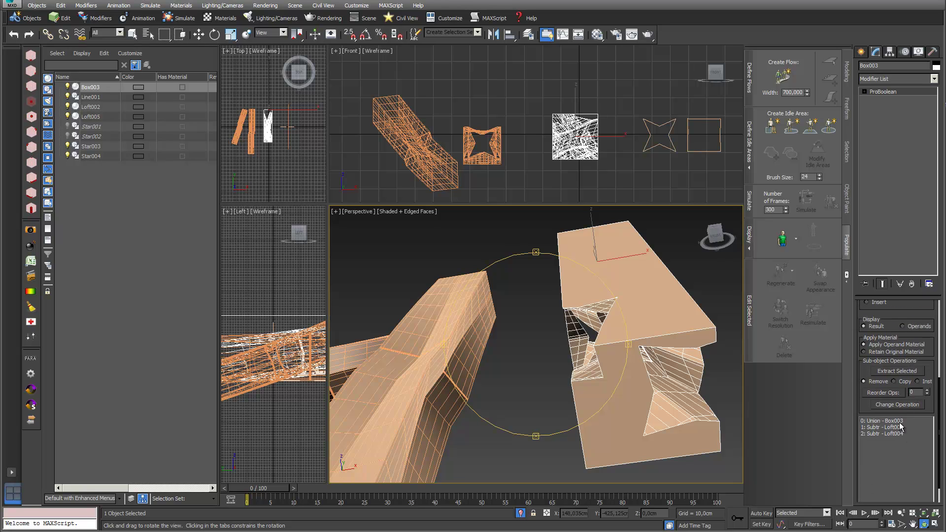
left_click(881, 427)
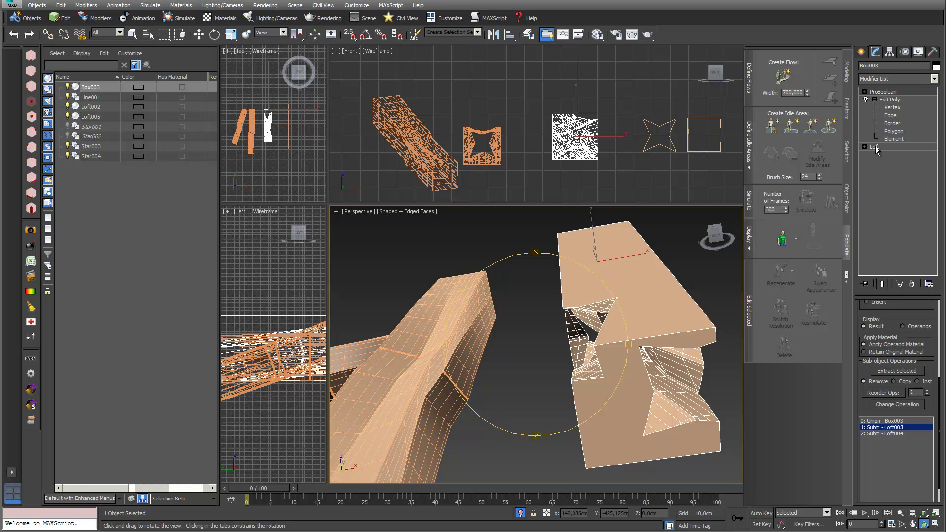
left_click(893, 139)
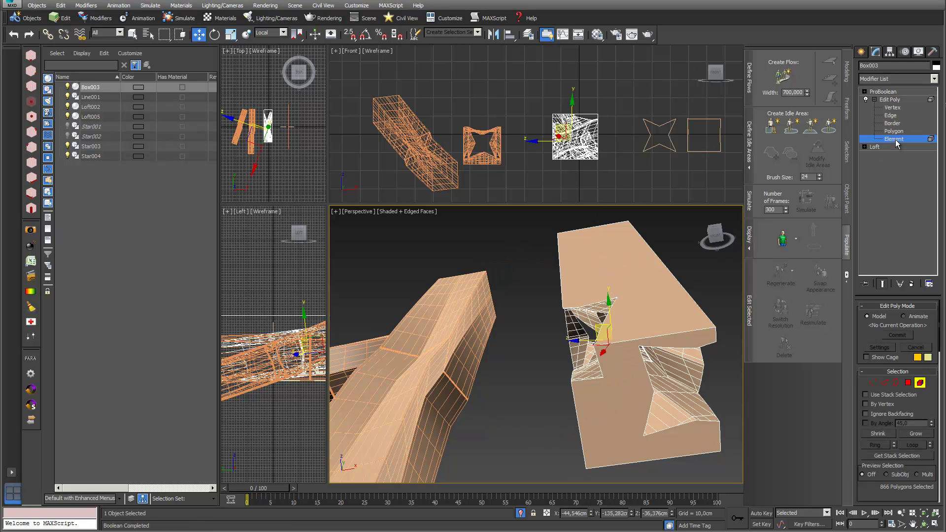
left_click_drag(600, 327, 604, 335)
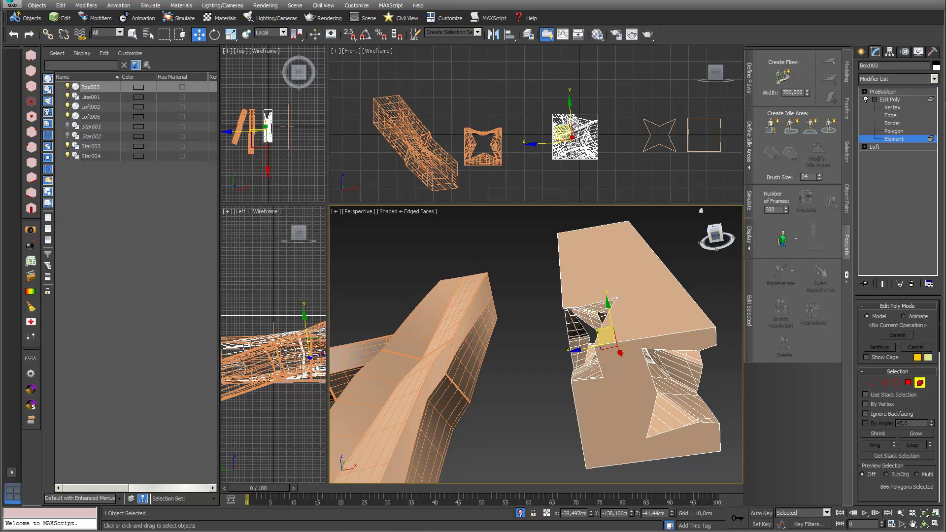
- Leave the operand's Element level and return to the box's ProBoolean settings
left_click(890, 100)
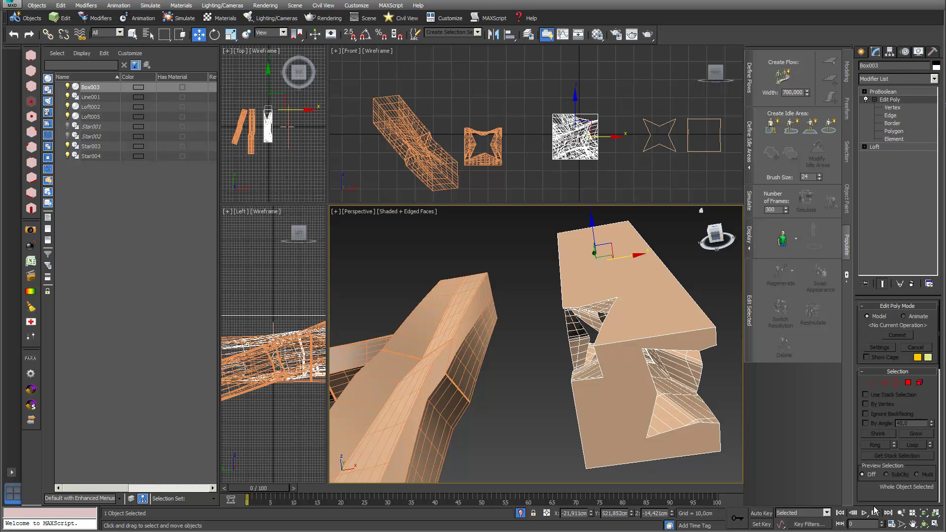
left_click_drag(872, 479, 877, 296)
scroll(897, 384, "down", 5)
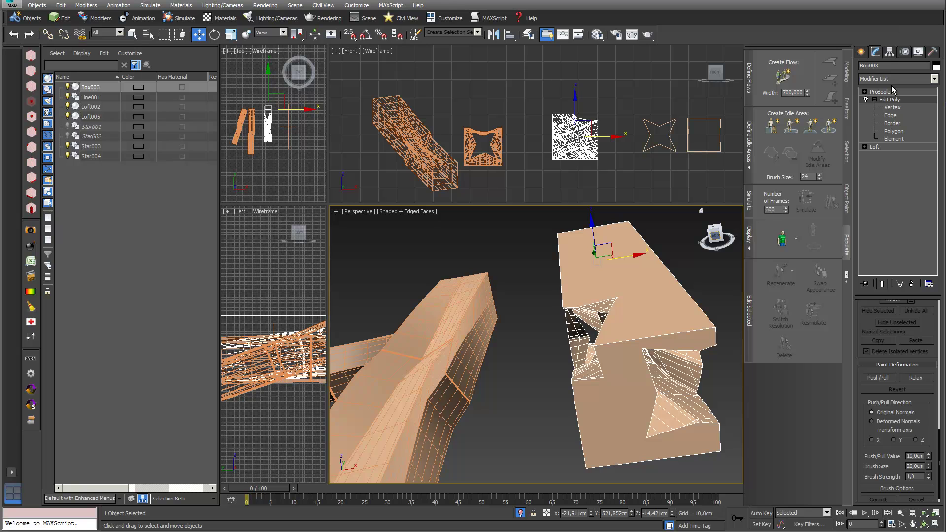
left_click(883, 92)
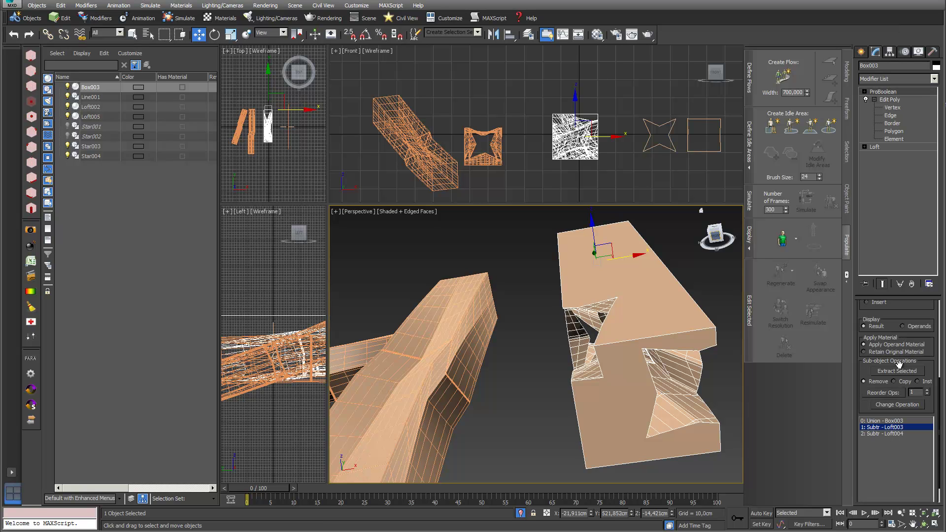
- Select the four-pointed star shape beside the square in the front view and set its Radius 2 to about 50.4 cm
left_click(664, 157)
left_click(663, 143)
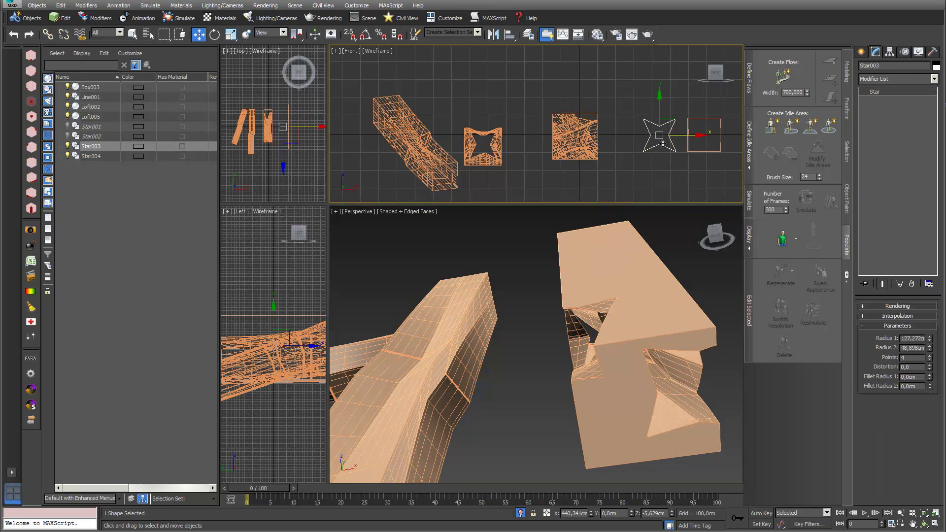
middle_click_drag(663, 143, 523, 90)
scroll(616, 106, "up", 3)
key("g")
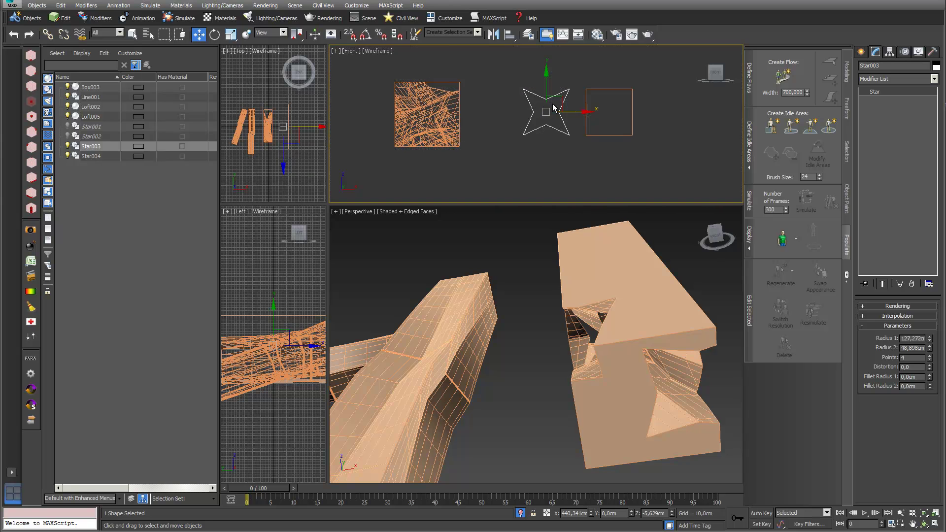
scroll(547, 115, "up", 2)
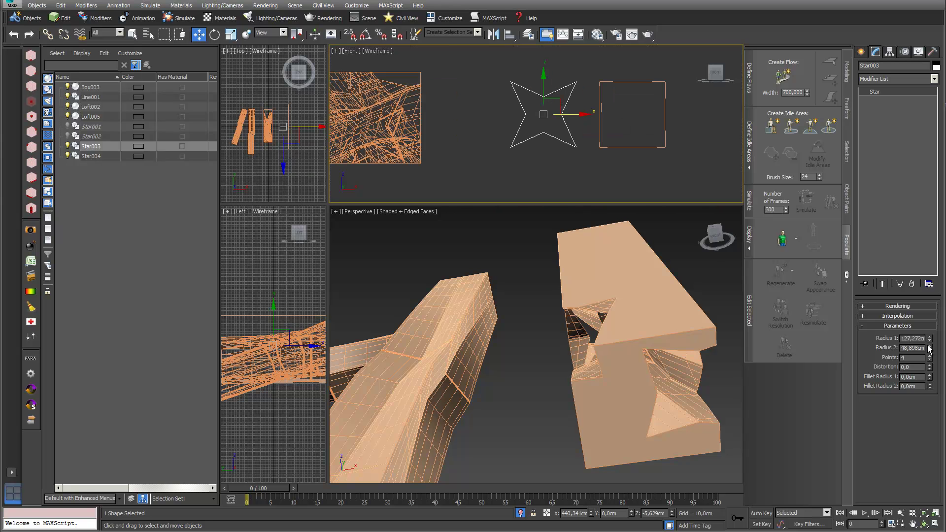
mouse_move(930, 348)
left_mouse_down()
mouse_move(929, 324)
mouse_move(931, 363)
mouse_move(931, 339)
mouse_move(929, 348)
left_mouse_up()
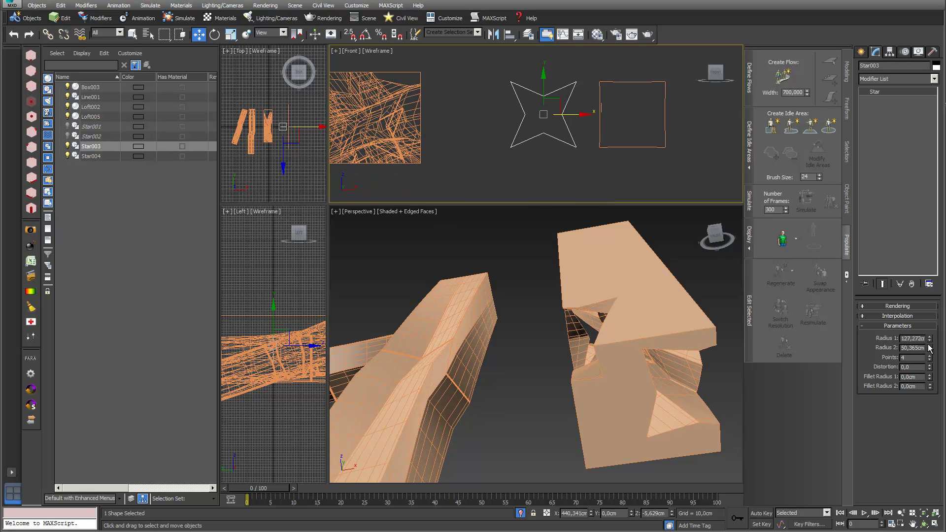
- Isolate the box with the subtracted lofts and enlarge the top and front viewports
left_click(924, 523)
left_click_drag(630, 392, 614, 377)
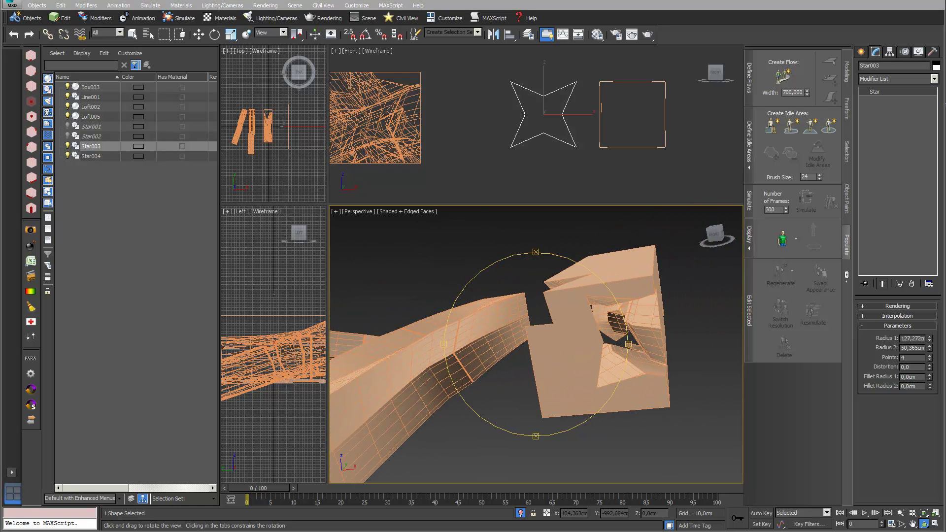
left_click(132, 34)
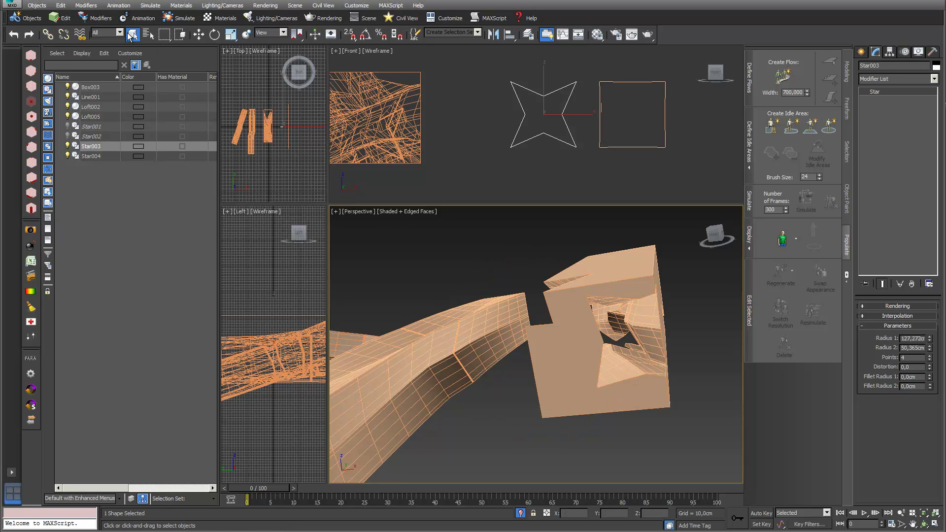
left_click(604, 375)
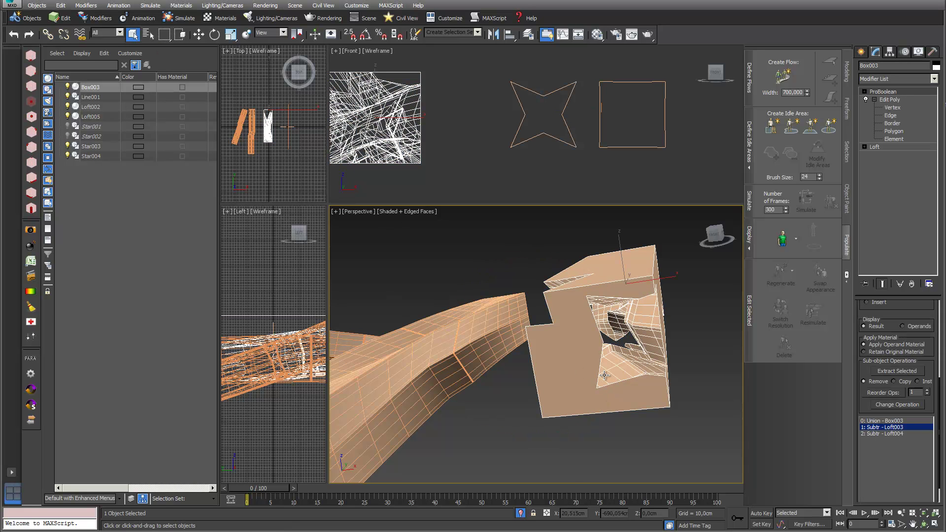
left_click(521, 514)
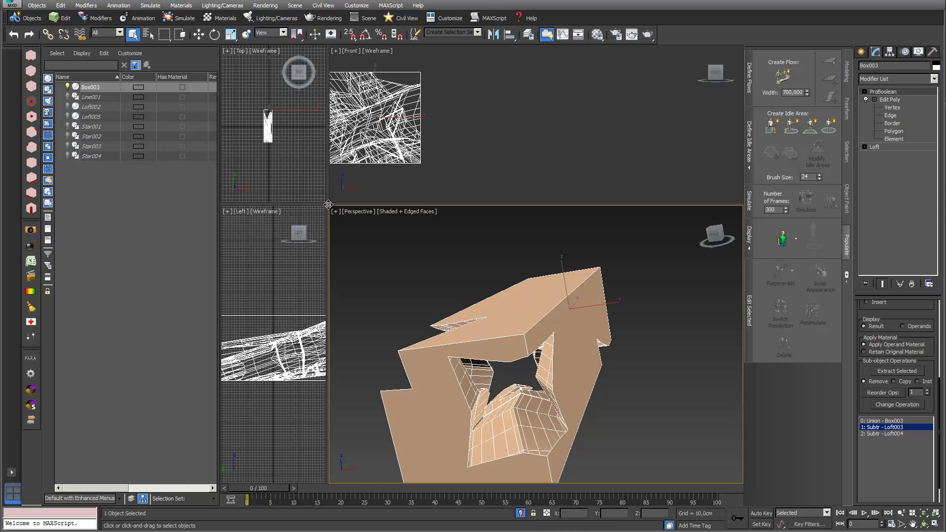
left_click_drag(325, 206, 390, 282)
middle_click(606, 123)
key("z")
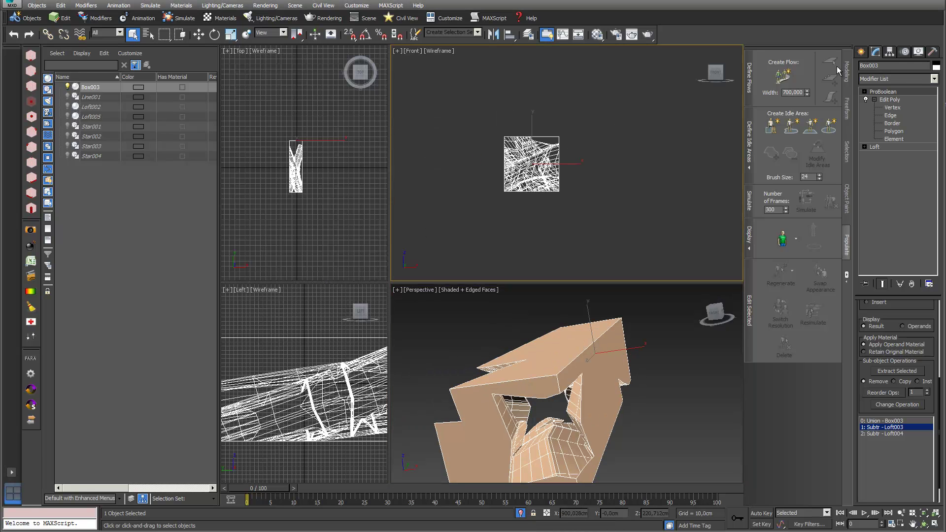
- Create a standard plane about 541 cm long and 637 cm wide in the front view, with one length and one width segment
left_click(860, 52)
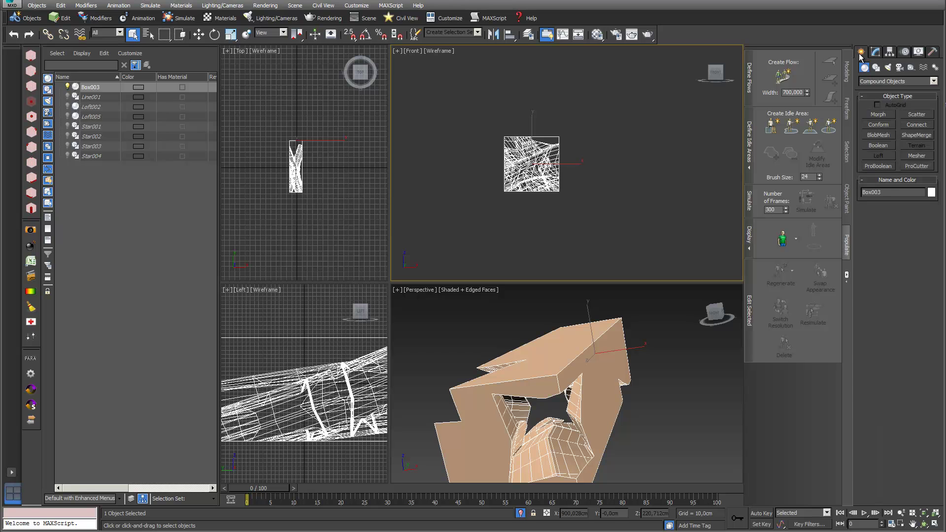
left_click(887, 81)
left_click(886, 88)
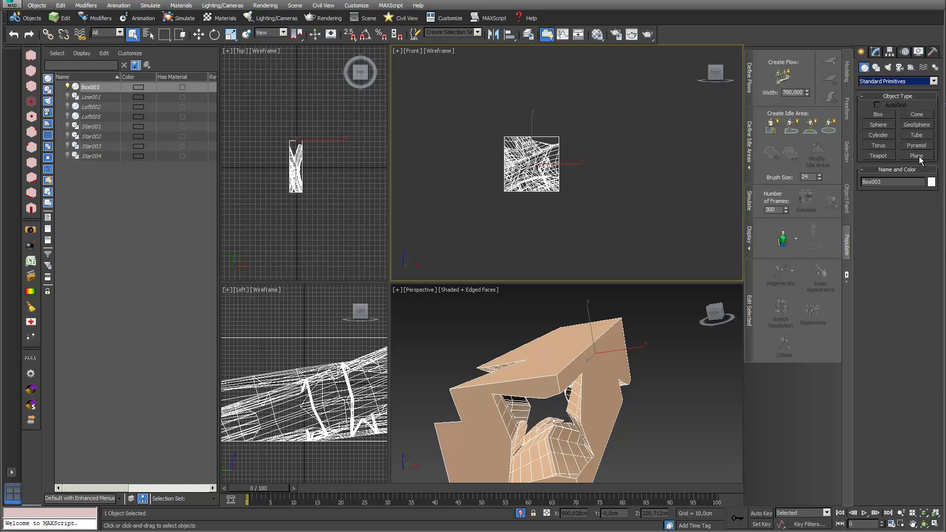
left_click(916, 155)
left_click_drag(584, 110, 724, 228)
left_click(928, 274)
left_click(928, 274)
left_click(928, 273)
left_click(929, 284)
left_click(928, 284)
left_click(928, 284)
- Move the plane in the top view to about X 86 cm, Y -463 cm, across the front end of the box
left_click(327, 184)
middle_click_drag(327, 183, 319, 187)
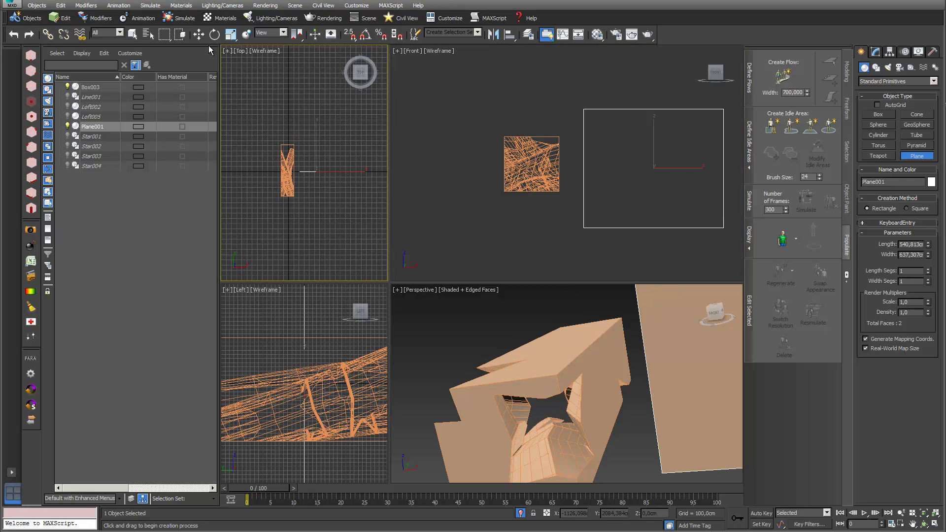
left_click(199, 34)
left_click_drag(328, 154, 304, 184)
scroll(315, 170, "up", 8)
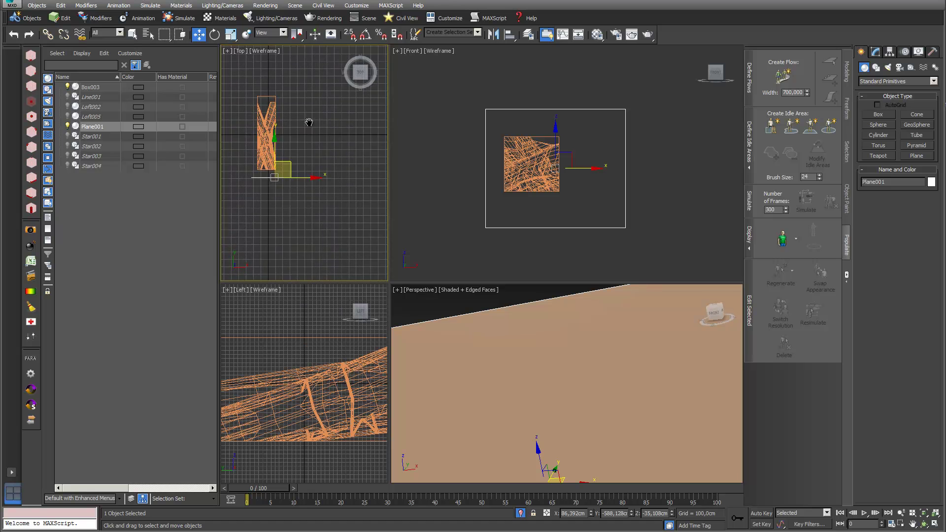
left_click_drag(298, 188, 294, 175)
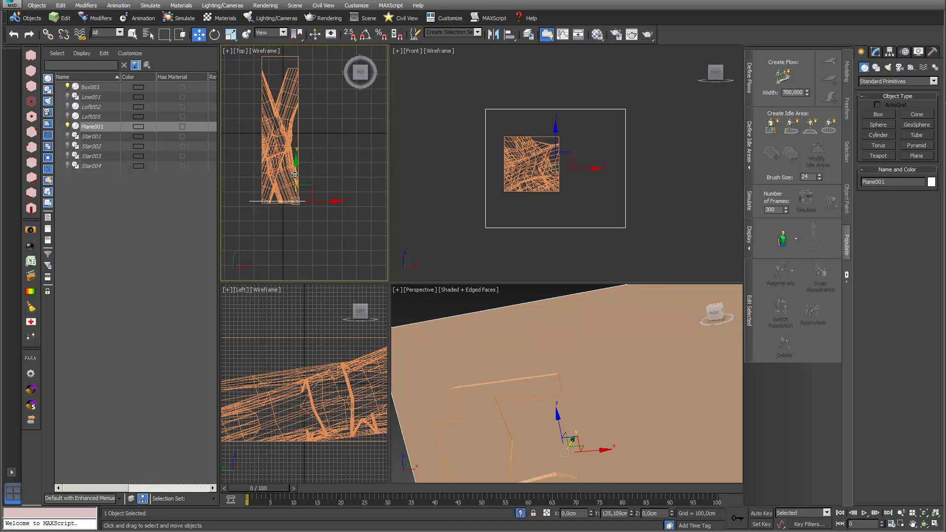
middle_click_drag(326, 179, 332, 177)
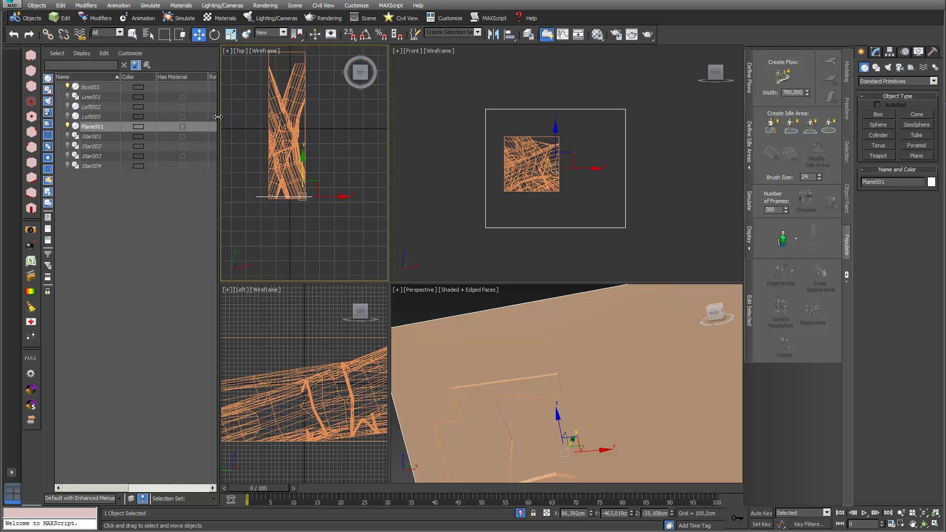
- Create a Para 3d copy array of the plane with a first-dimension count of 20, keeping the original object
left_click(29, 359)
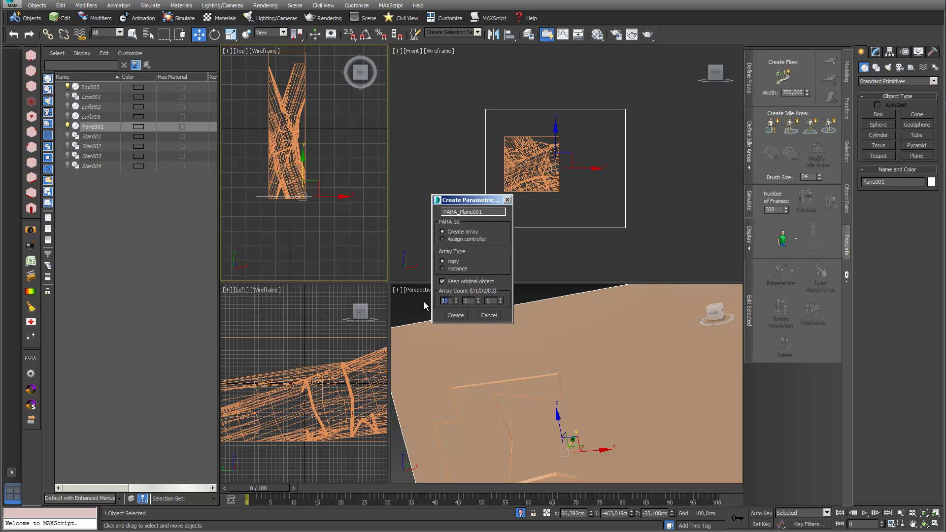
left_click(455, 315)
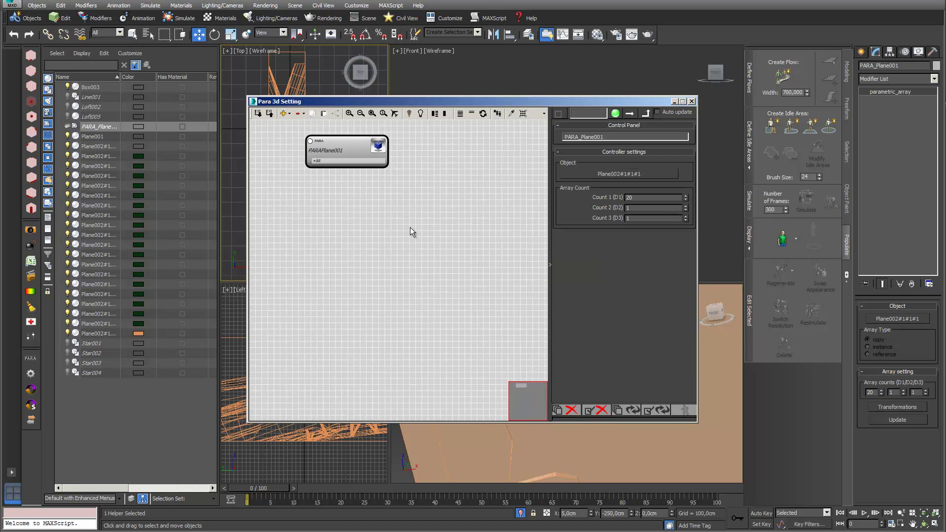
- Expand the array node's position properties, enable Y Position, and apply a value of about -436.2 to all the planes
left_click(372, 241)
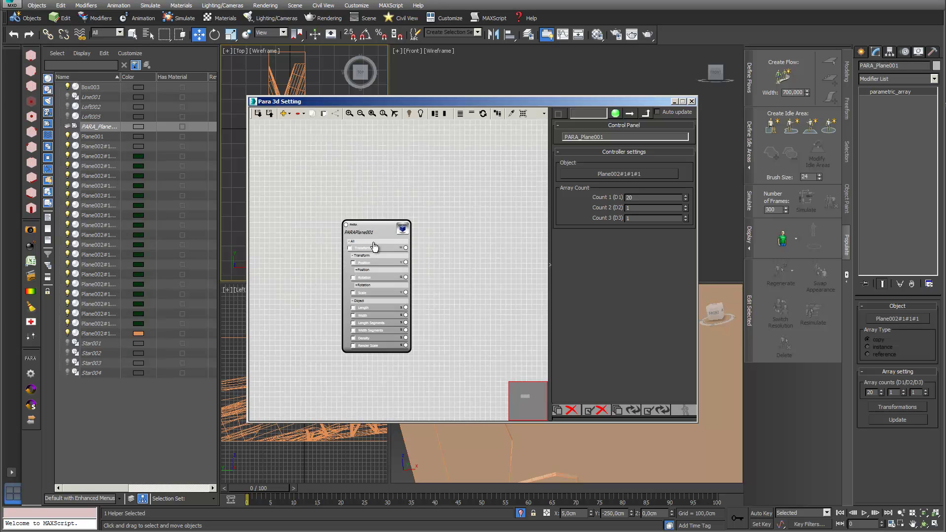
left_click_drag(440, 105, 290, 105)
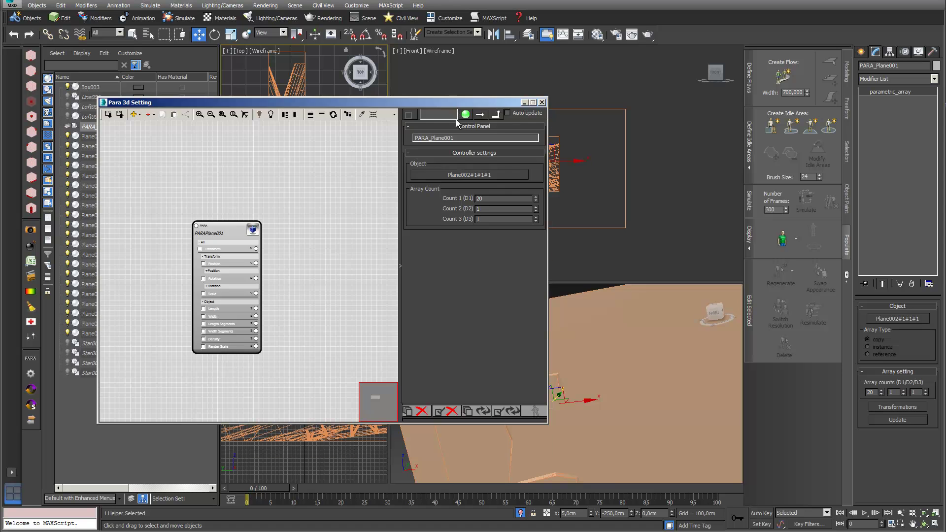
left_click_drag(456, 102, 513, 313)
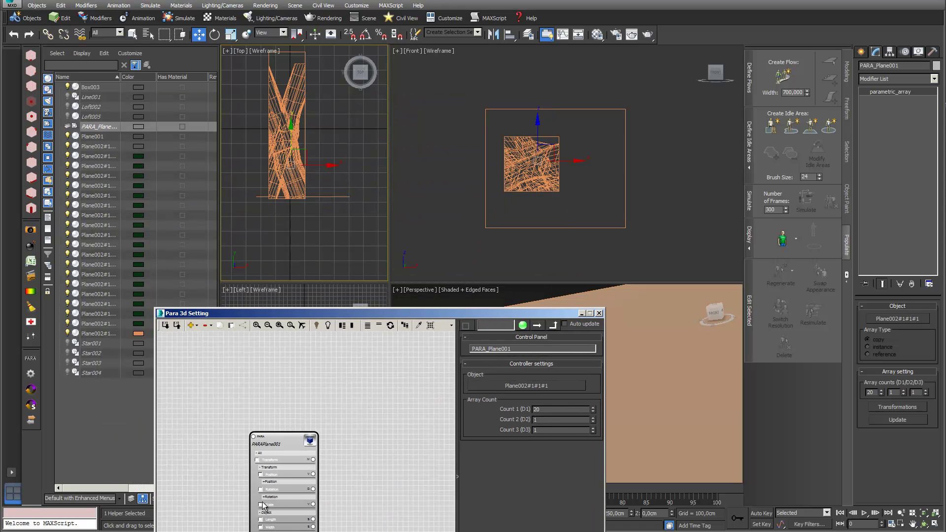
left_click(266, 482)
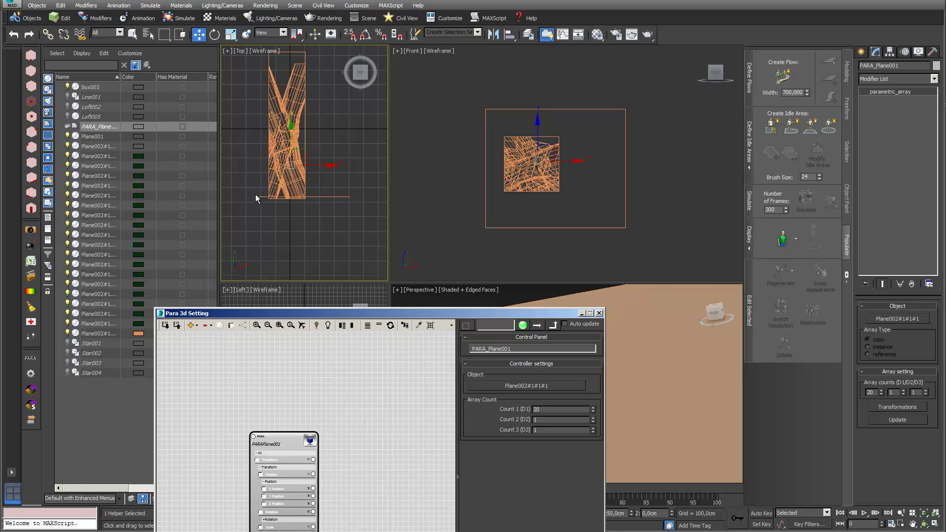
left_click(264, 497)
left_click_drag(553, 388, 548, 253)
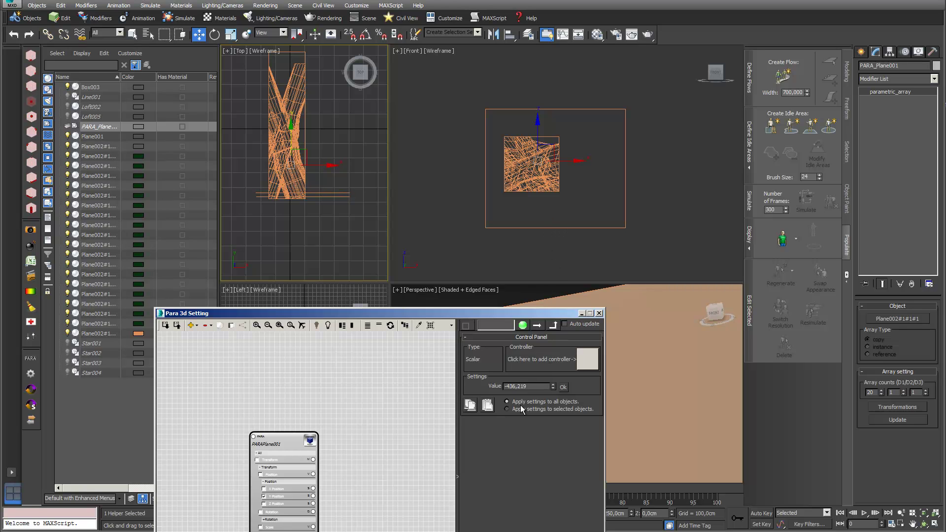
left_click(564, 387)
- Attach a Math Controller to the array's Y Position and set its operation to A+B
left_click_drag(313, 496, 367, 490)
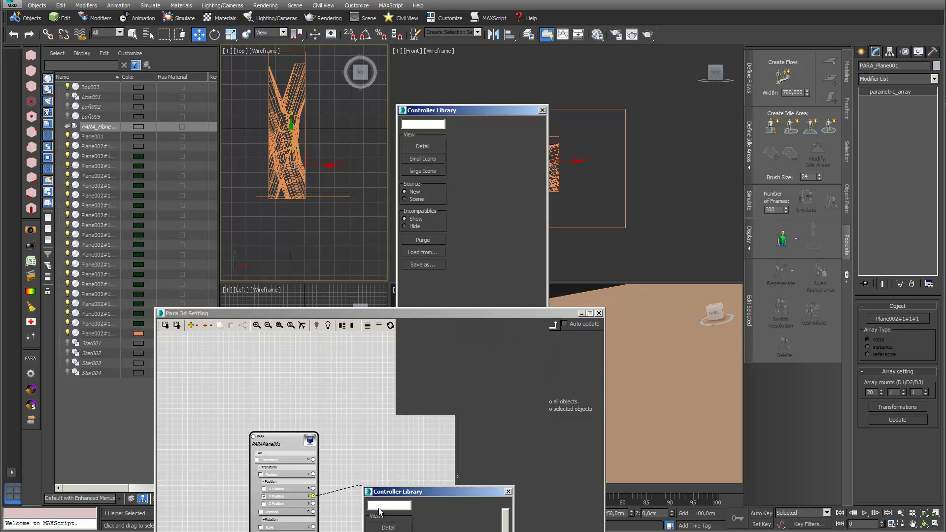
type("math")
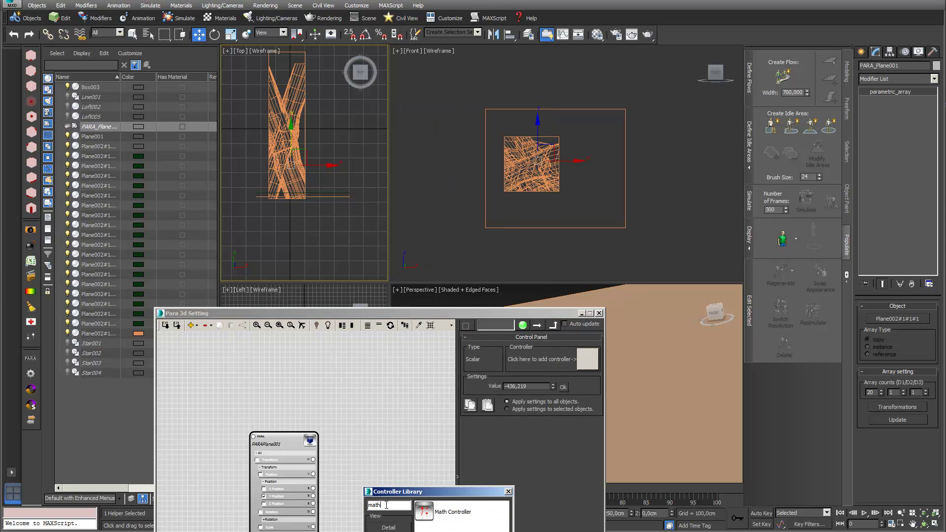
double_click(424, 513)
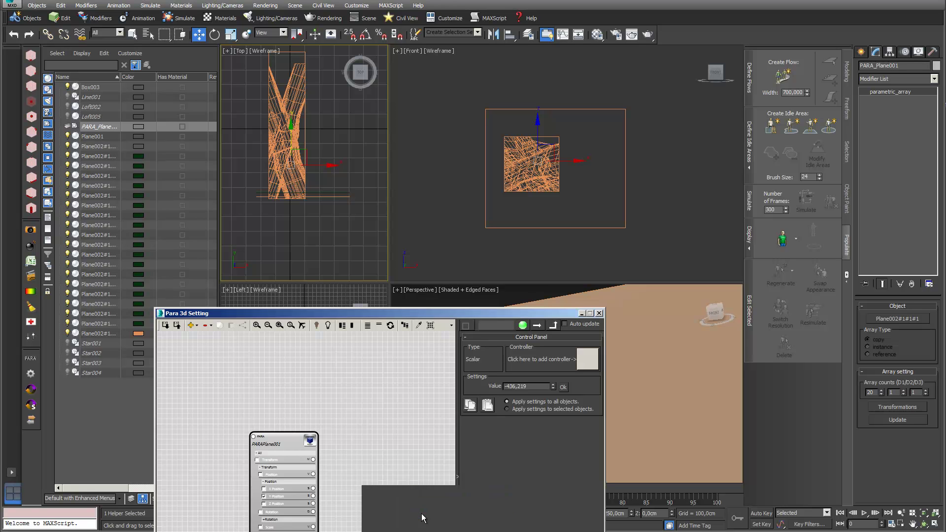
scroll(345, 439, "up", 5)
middle_click_drag(328, 355, 297, 356)
scroll(297, 357, "down", 1)
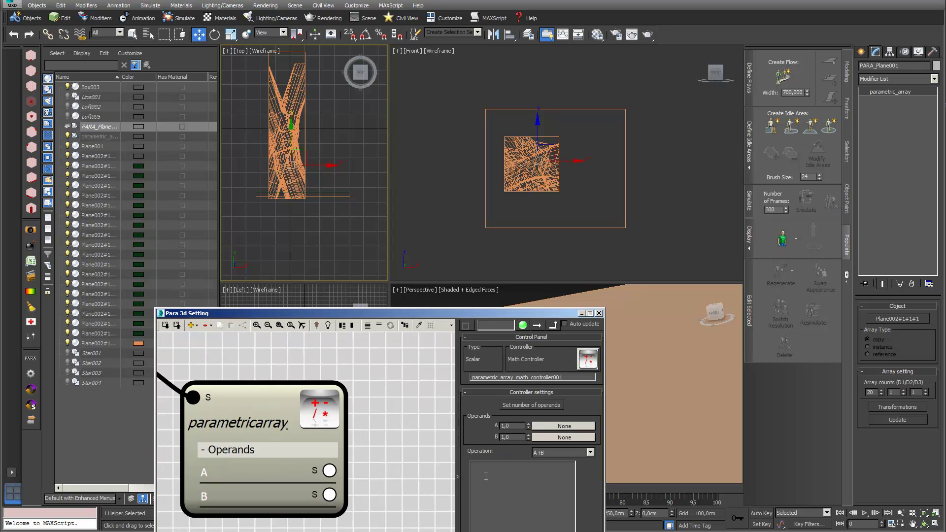
left_click(590, 454)
left_click(580, 463)
- Assign a Link Controller to operand A of the Math Controller
left_click(546, 425)
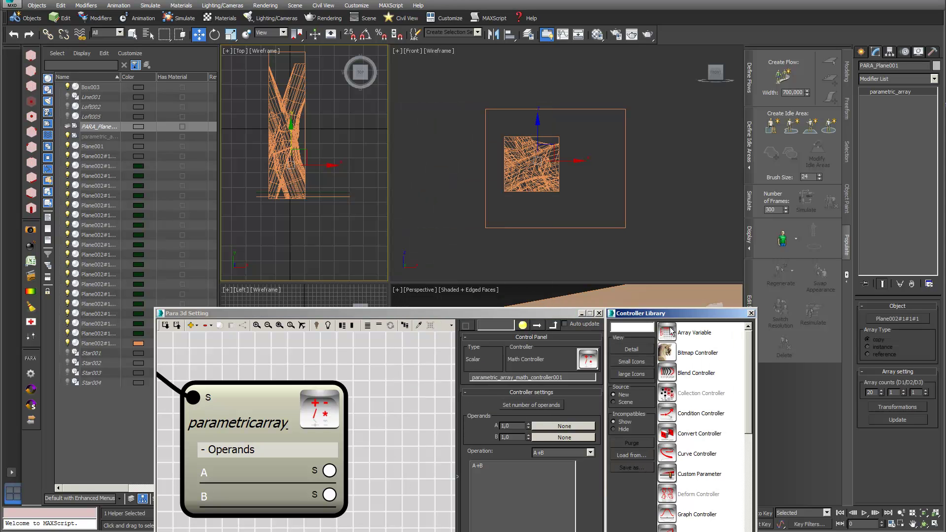
left_click(639, 327)
type("link")
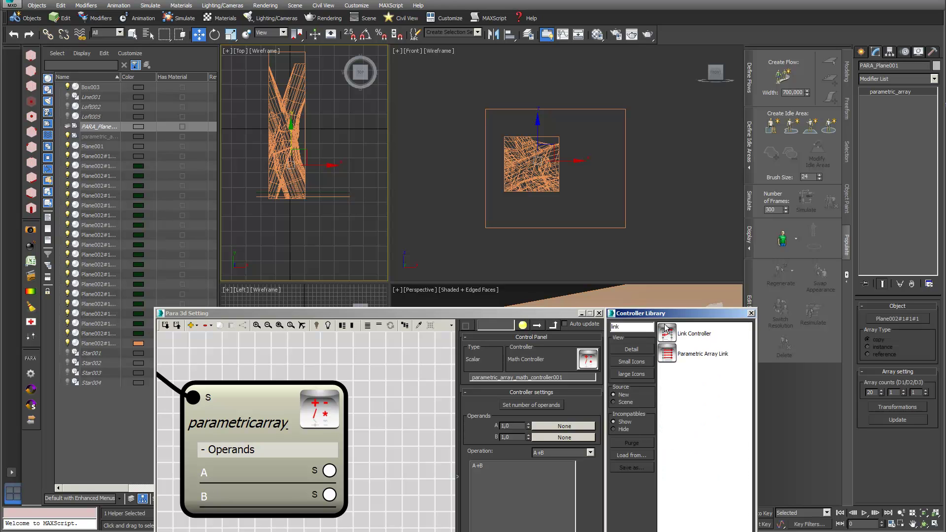
double_click(668, 332)
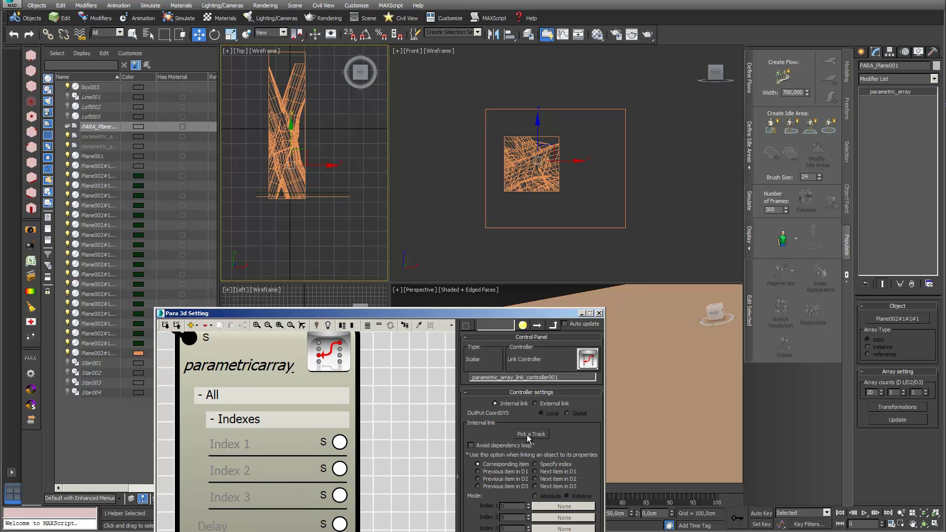
- Link the controller internally to the plane's Y Position track, referencing the previous item in D1, and update the array
left_click_drag(550, 313, 454, 194)
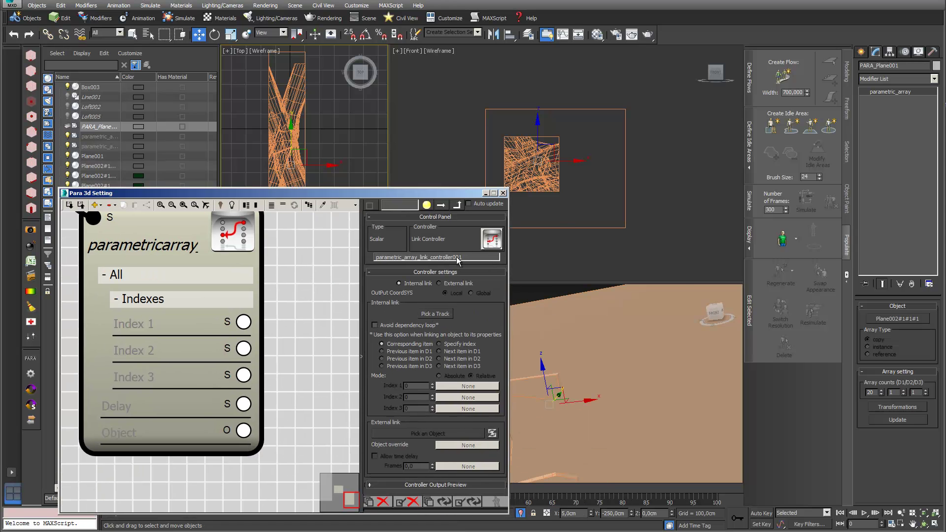
left_click(448, 313)
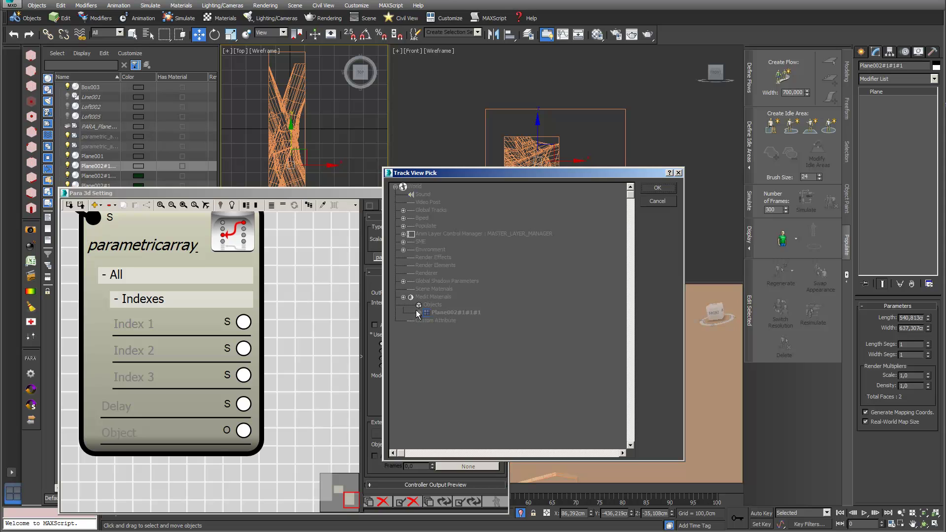
left_click(419, 312)
left_click(427, 329)
left_click(427, 321)
left_click(434, 328)
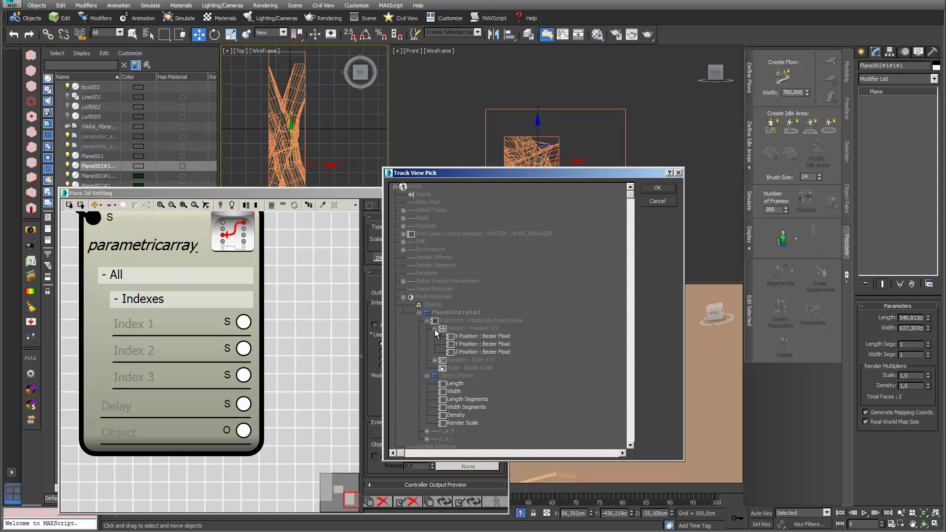
left_click(470, 344)
left_click(670, 190)
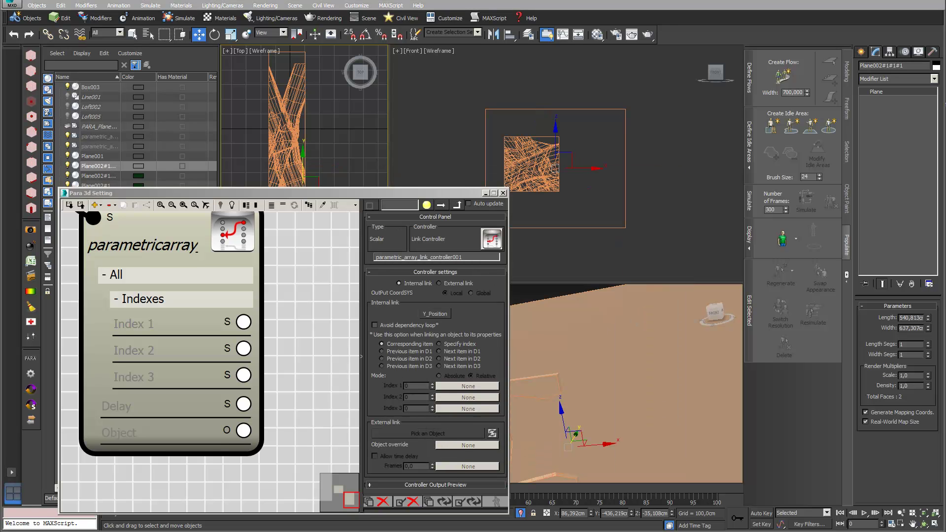
left_click(382, 351)
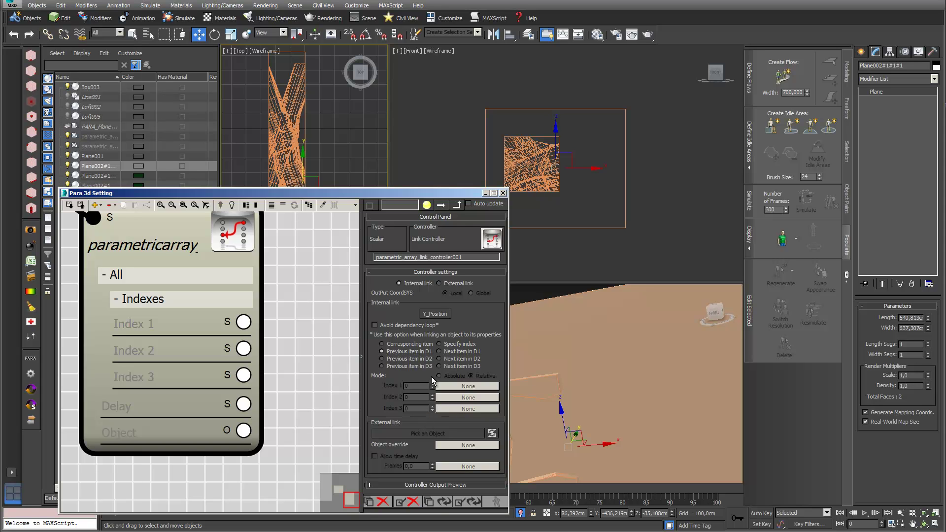
left_click(443, 503)
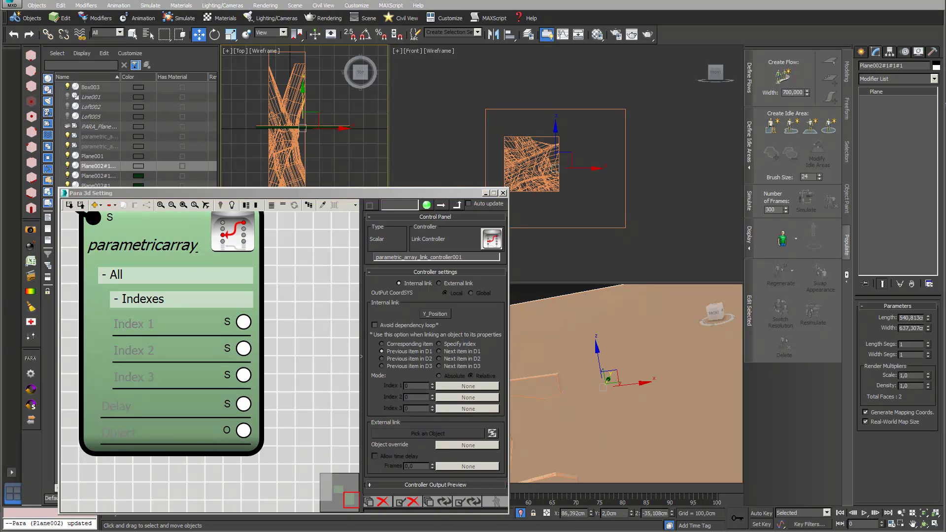
- Set operand B of the Math Controller to 50 to space out the planes
scroll(327, 138, "up", 5)
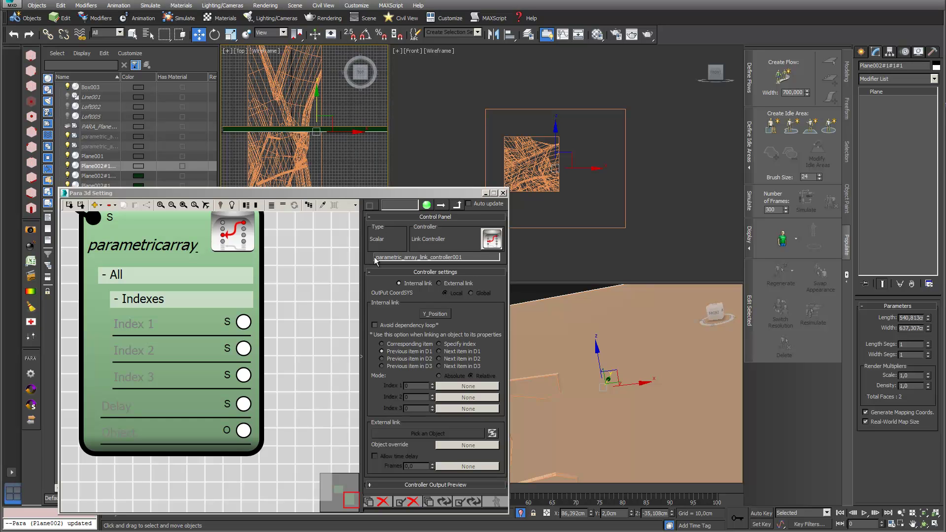
scroll(305, 316, "down", 3)
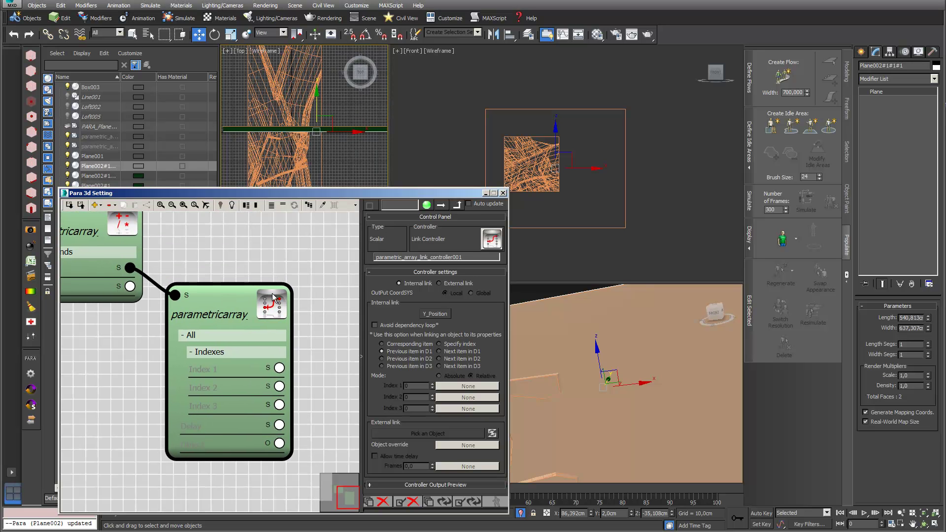
scroll(241, 245, "down", 1)
middle_click_drag(241, 245, 273, 274)
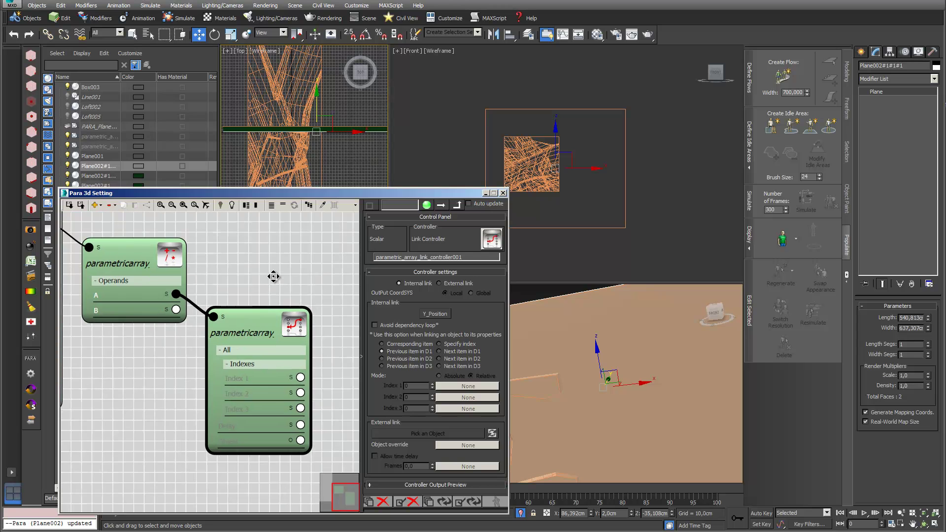
left_click(140, 250)
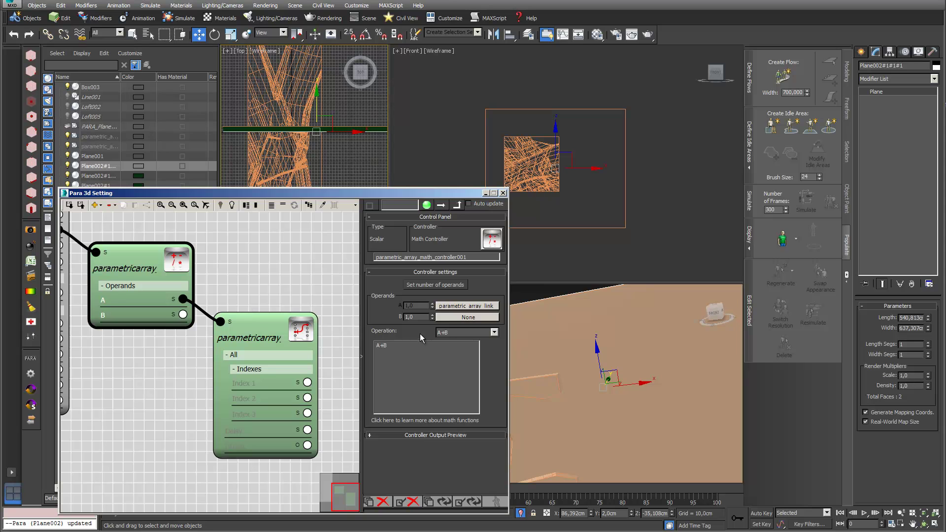
left_click_drag(418, 317, 376, 319)
type("50")
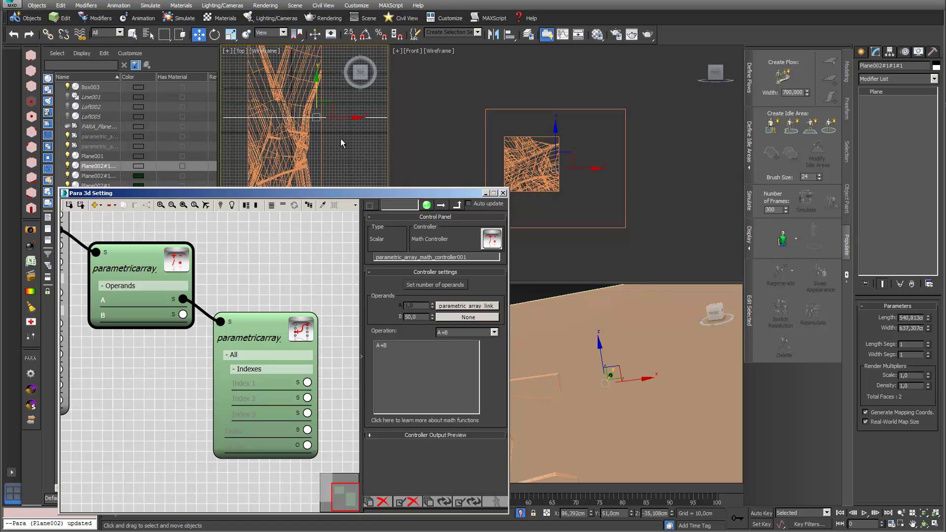
- Move the box along Y in the top view to about 1022 cm so it spans the row of planes
scroll(341, 138, "down", 5)
middle_click_drag(325, 114, 314, 125)
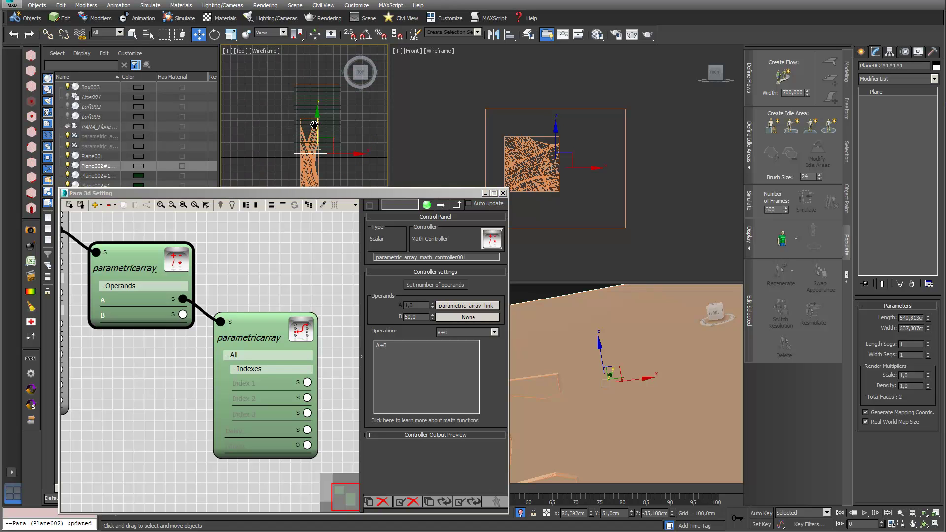
left_click_drag(341, 193, 353, 289)
scroll(355, 217, "up", 3)
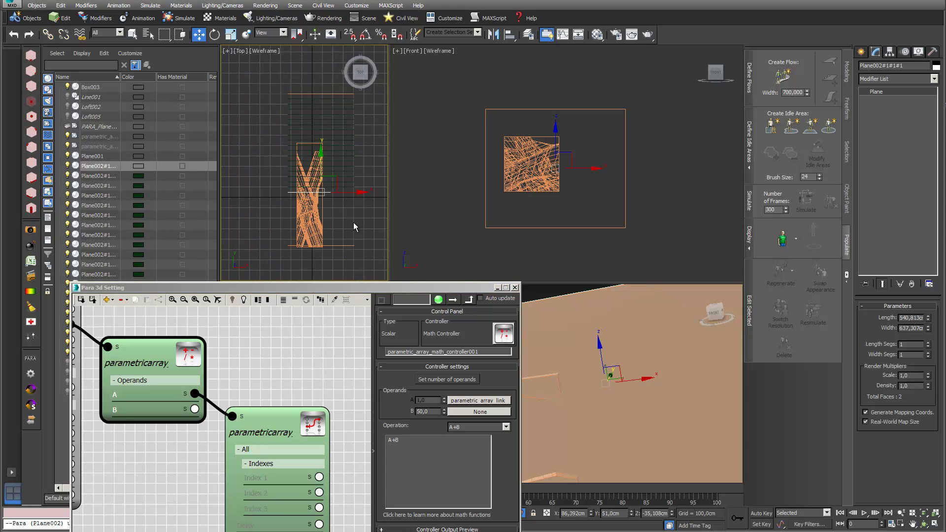
left_click(309, 225)
left_click_drag(310, 122, 310, 64)
scroll(269, 120, "up", 2)
middle_click_drag(269, 121, 235, 114)
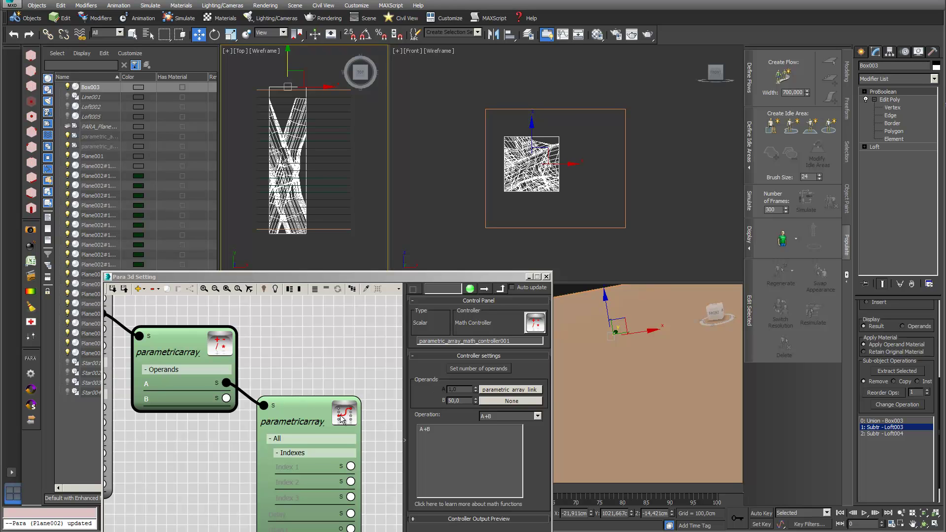
- Assign a Pattern Controller to operand B with the pattern map 50,30 and update the plane array
left_click_drag(306, 404, 357, 343)
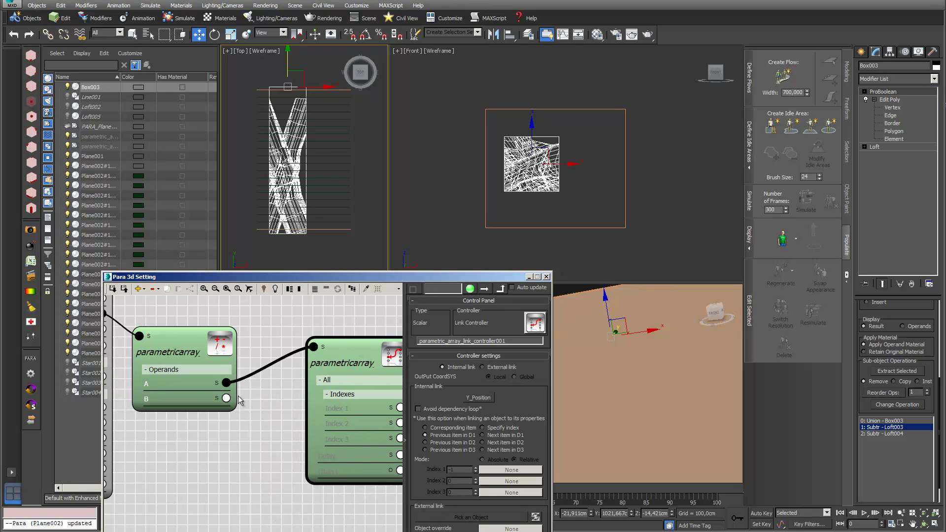
left_click_drag(226, 398, 249, 490)
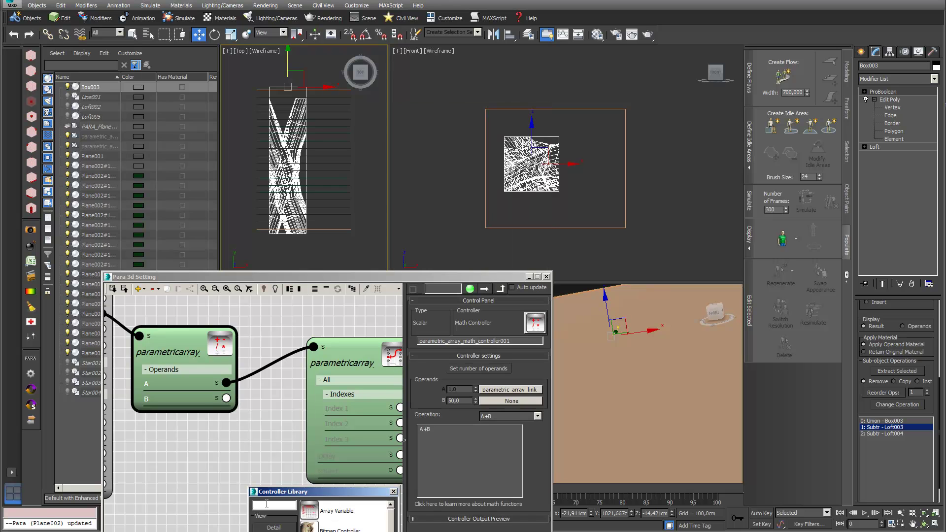
type("pat")
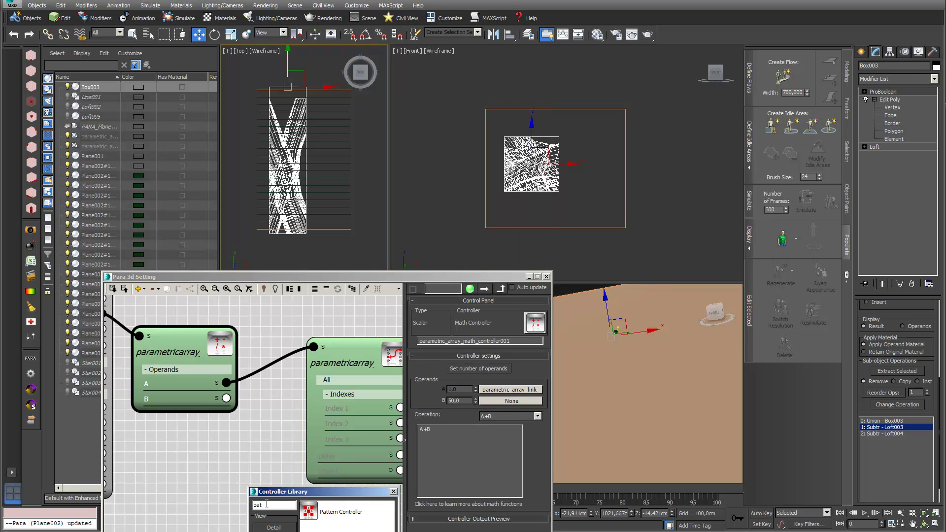
double_click(309, 511)
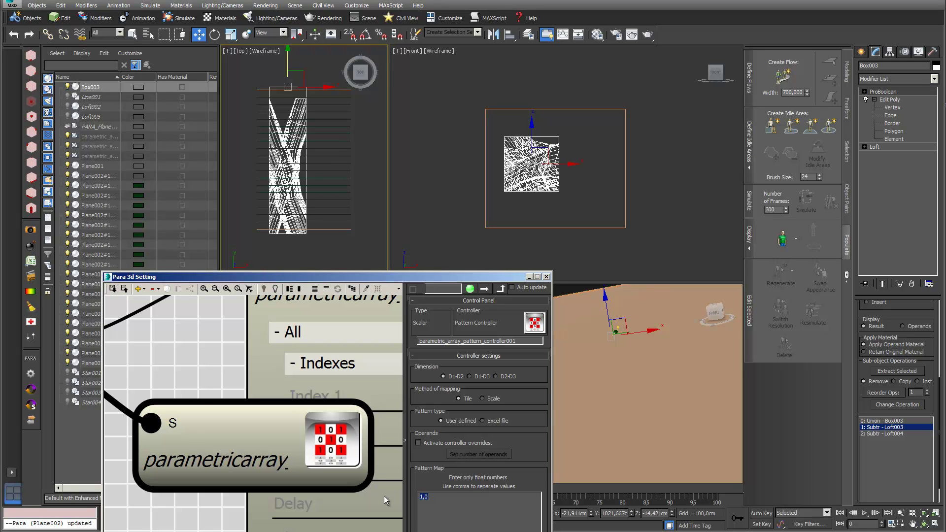
type("50,30")
left_click_drag(454, 278, 707, 83)
left_click(739, 392)
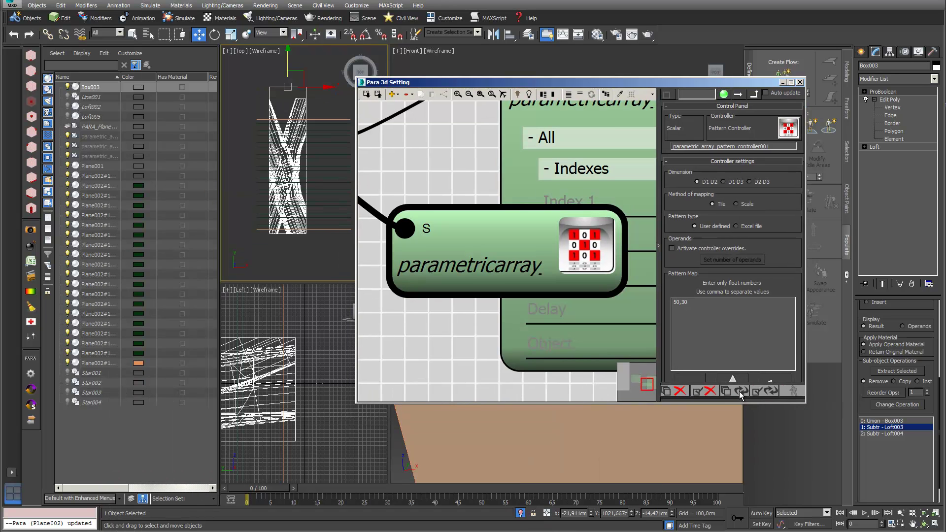
- Set the pattern map to 60,30 and update the plane spacing
left_click_drag(625, 80, 661, 88)
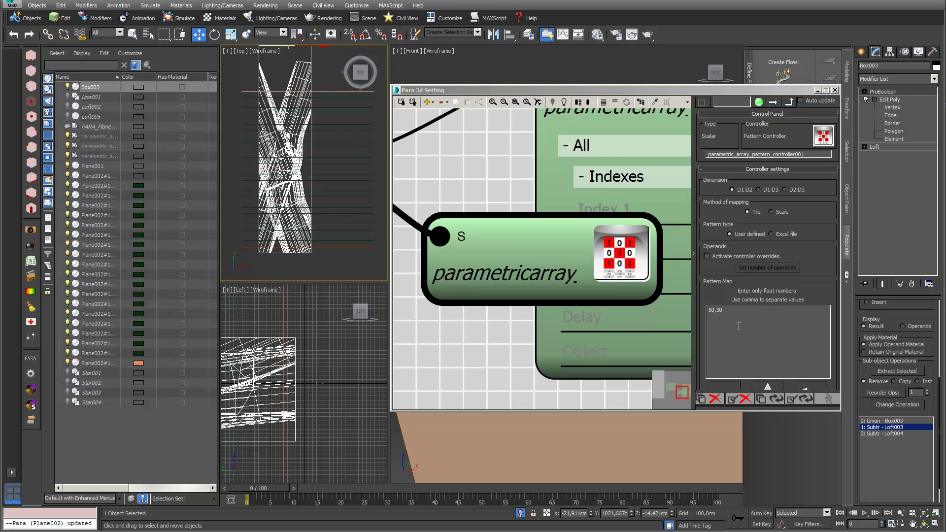
left_click(712, 308)
key("BackSpace")
type("6")
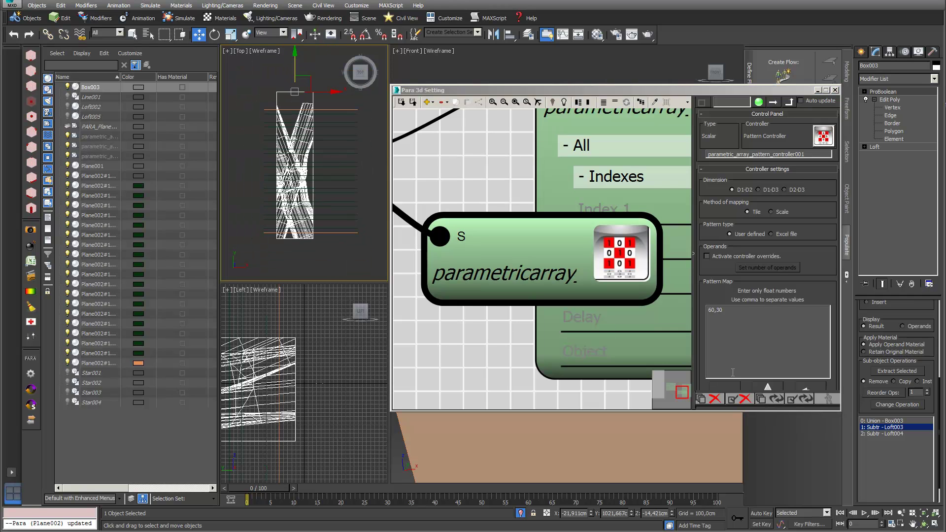
- Set the pattern map to 70,30 and update the plane spacing
left_click(710, 309)
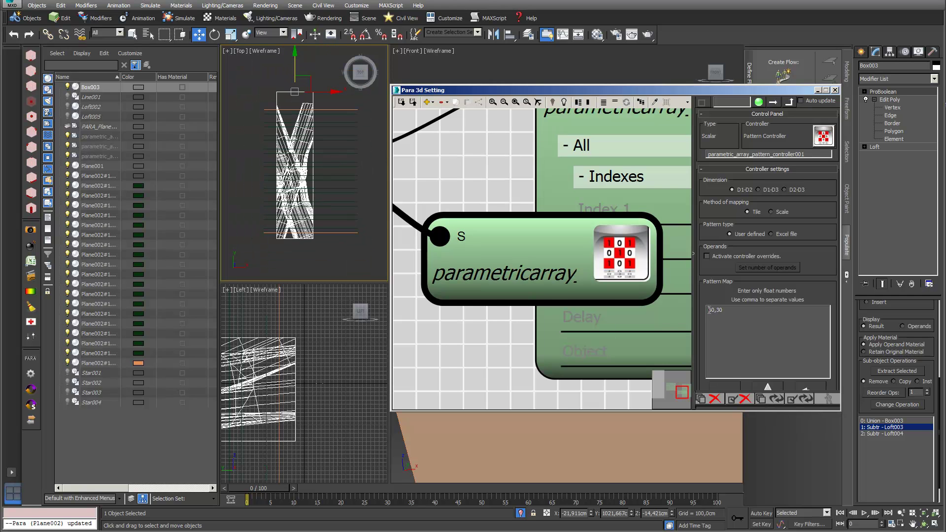
key("Delete")
type("7")
left_click(776, 399)
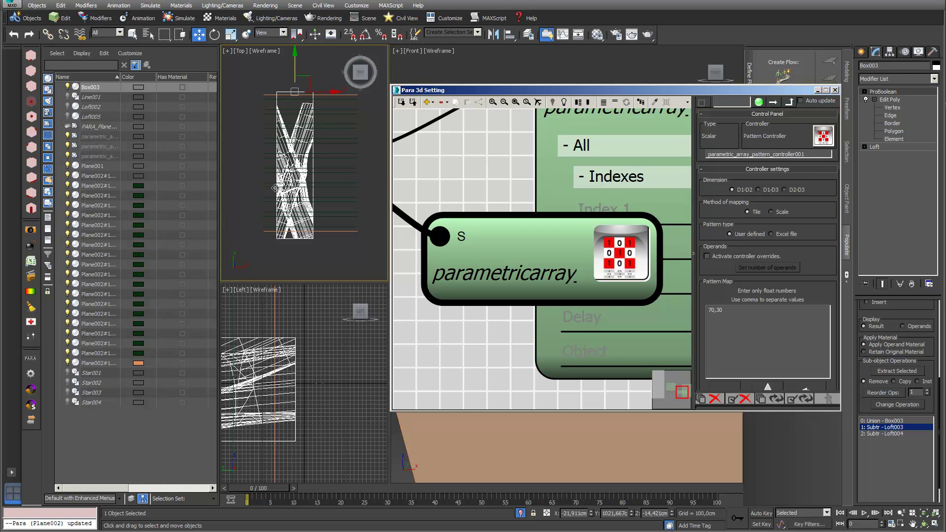
- Expand the individual Rotation axis parameters on the PARA_Plane001 node
scroll(493, 135, "down", 4)
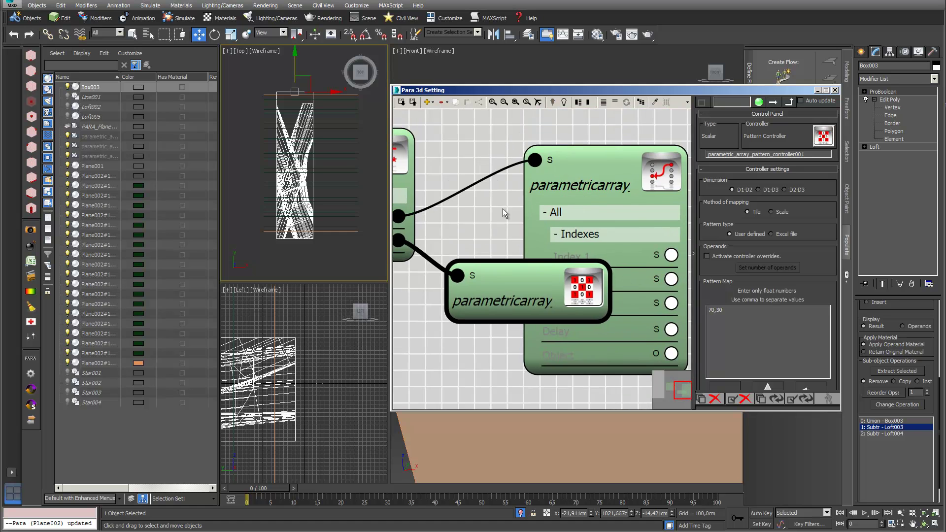
scroll(487, 123, "down", 4)
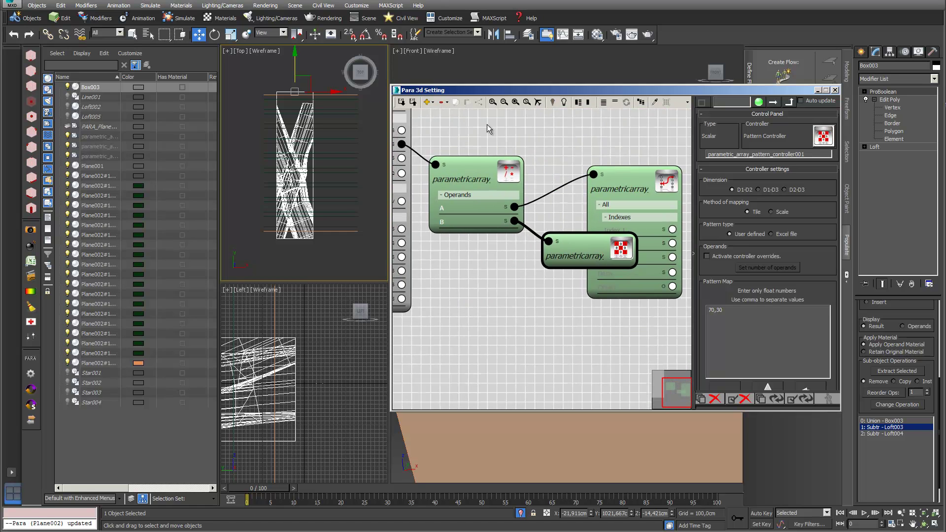
middle_click_drag(542, 134, 585, 138)
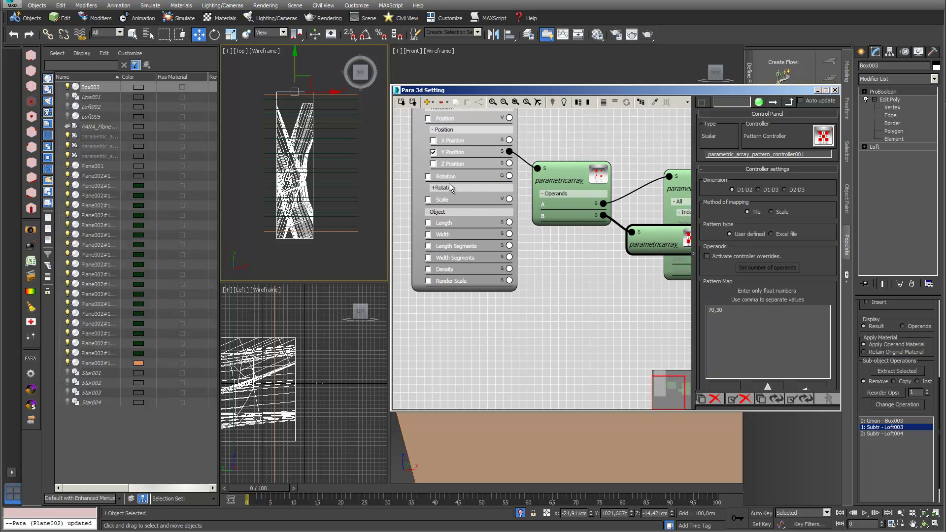
left_click(471, 186)
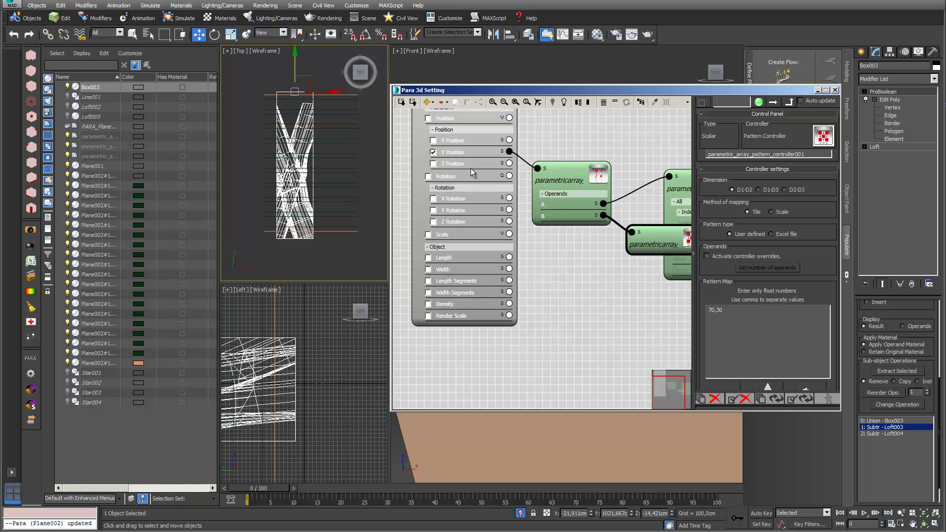
- Try raising the planes' X Rotation to 92.8 instead of the Y Position parameter, and reset it to 90
left_click(433, 152)
left_click(433, 199)
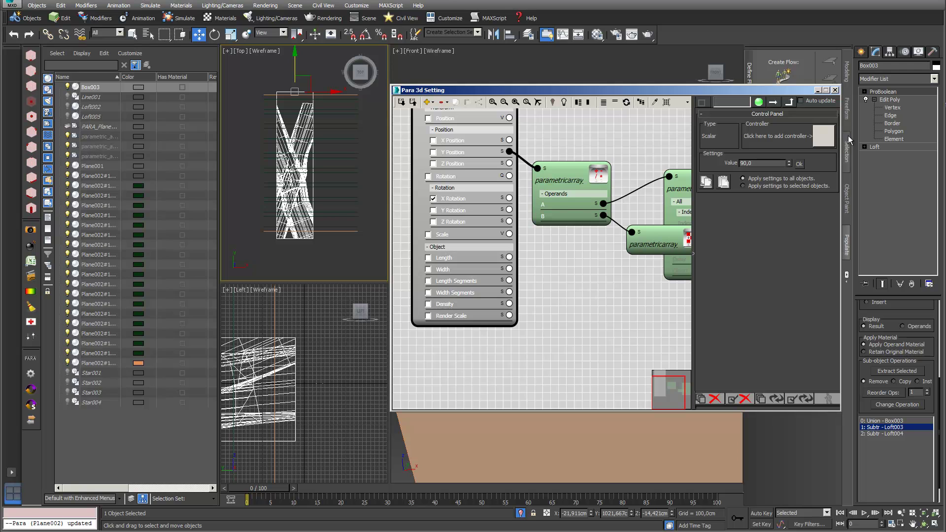
left_click(789, 162)
left_click_drag(789, 165, 792, 149)
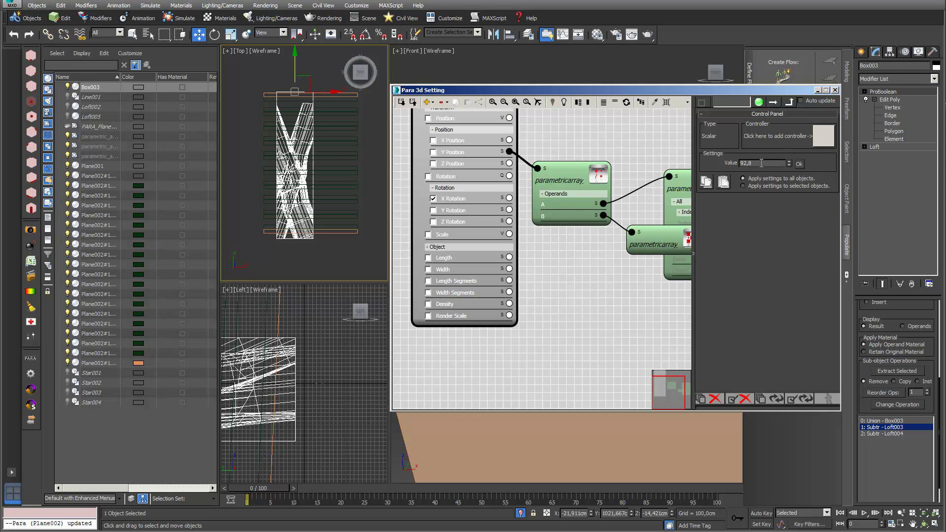
double_click(745, 163)
type("90")
key("Return")
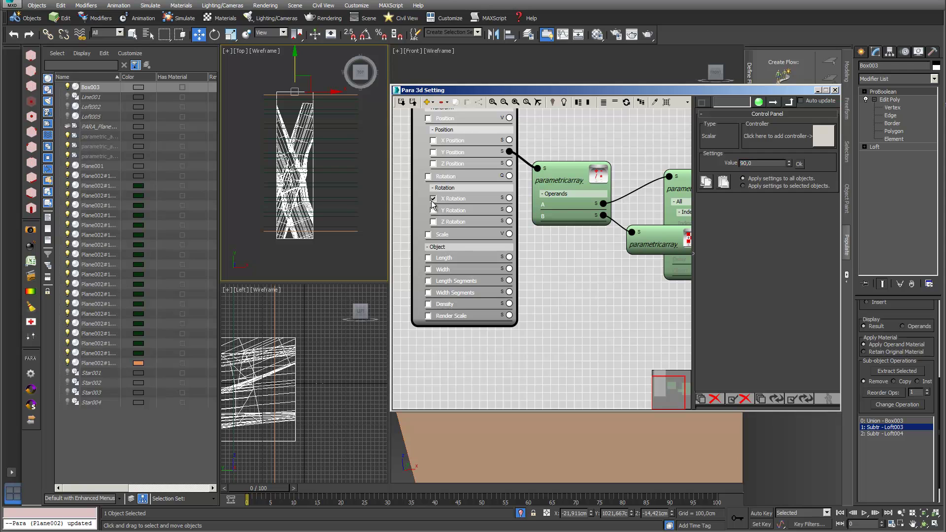
- Try raising the planes' Y Rotation to 3.6, and reset it to 0
left_click(433, 211)
left_click_drag(789, 164, 786, 144)
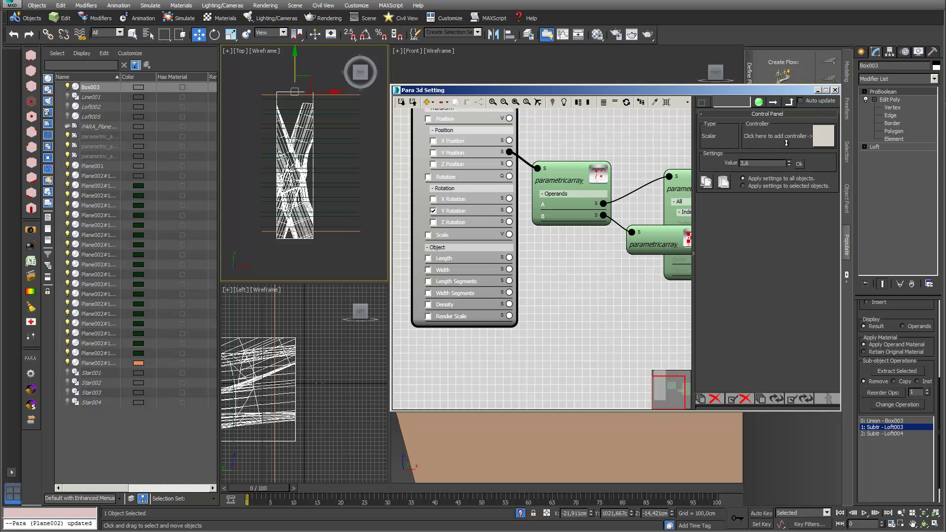
left_click(763, 163)
type("0")
key("Return")
- Activate the planes' Z Rotation parameter, try it at 8.4, and reset it to 0
left_click(433, 222)
left_click_drag(790, 165, 779, 127)
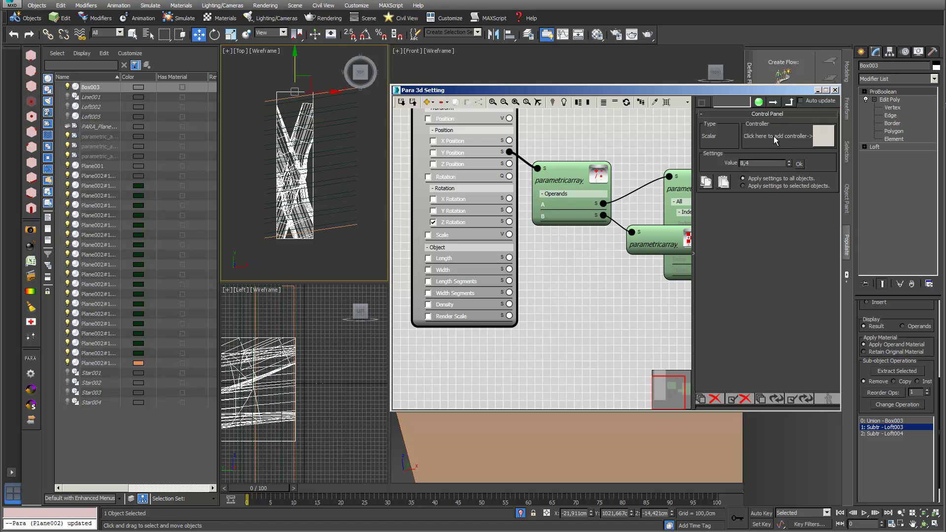
double_click(762, 163)
type("0")
key("Return")
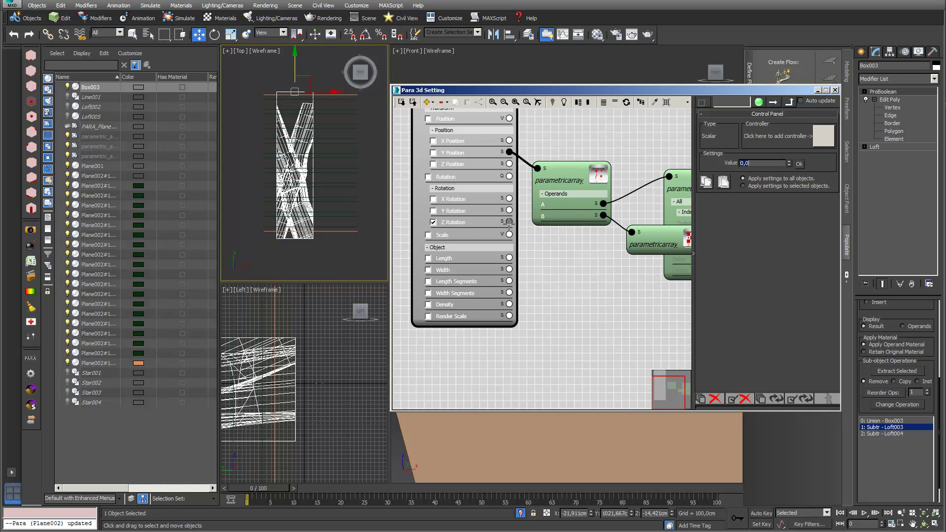
- Assign a new Interpolate Controller to the Z Rotation parameter of the PARA_Plane001 node
double_click(546, 264)
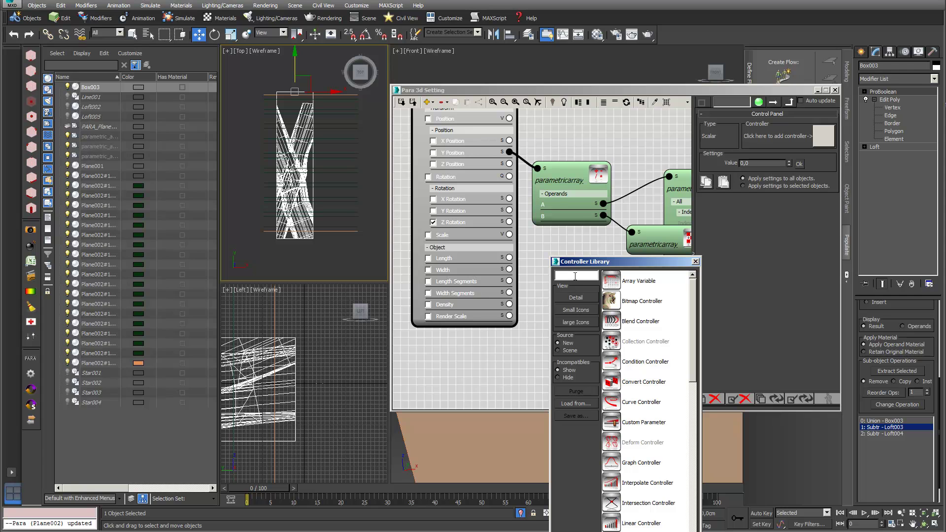
type("inter")
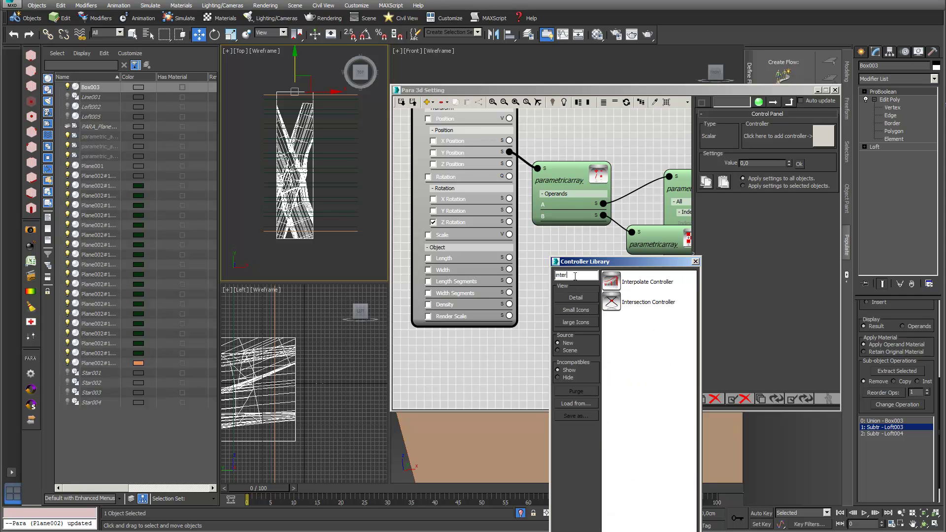
double_click(607, 282)
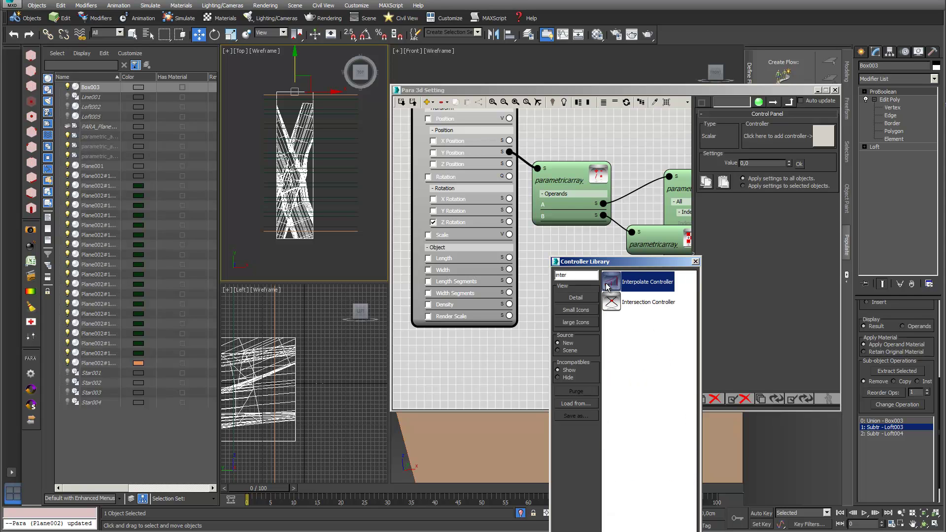
scroll(605, 283, "up", 3)
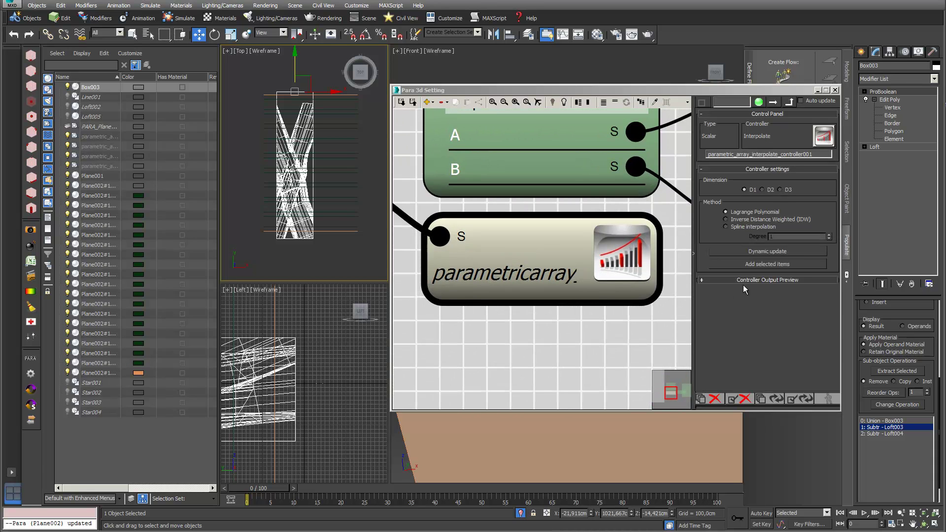
- Add the last, middle and first planes of the row (Plane002#1#1#20, #11 and #1) as items of the Interpolate Controller
left_click(272, 93)
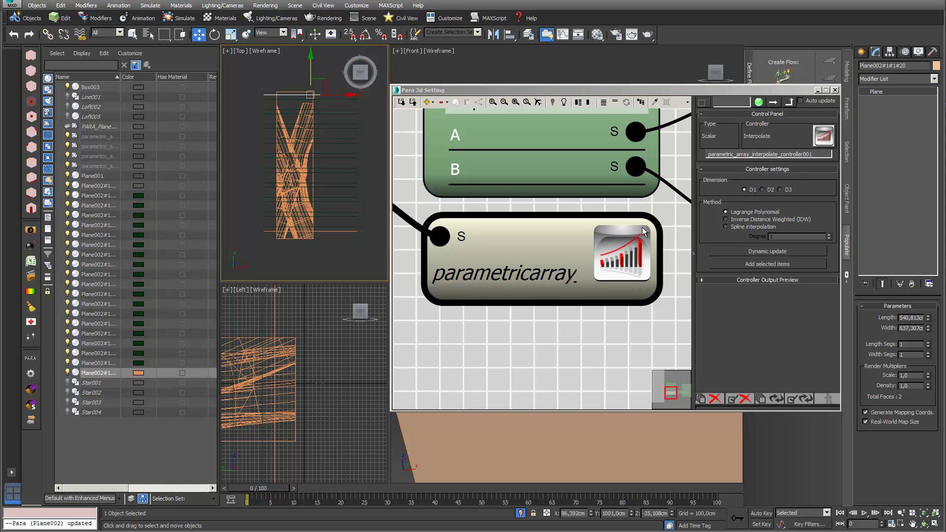
left_click(752, 264)
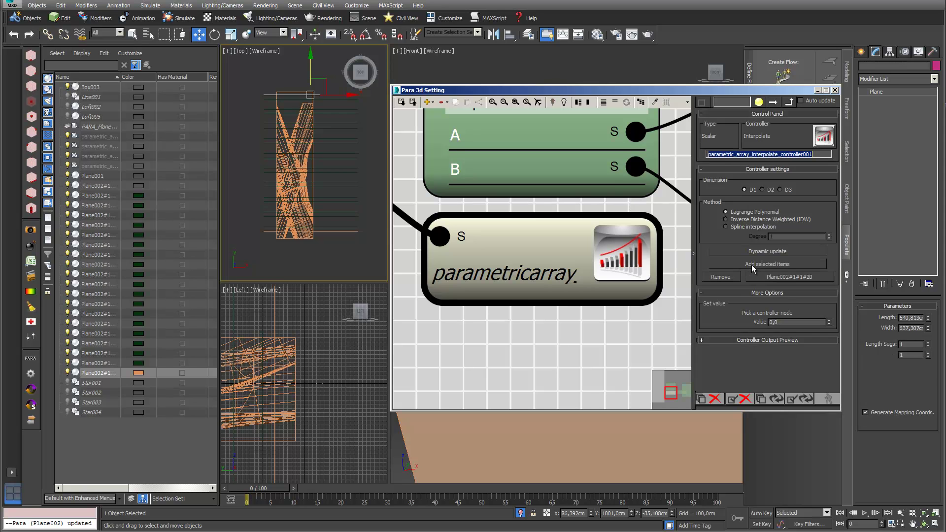
left_click(335, 159)
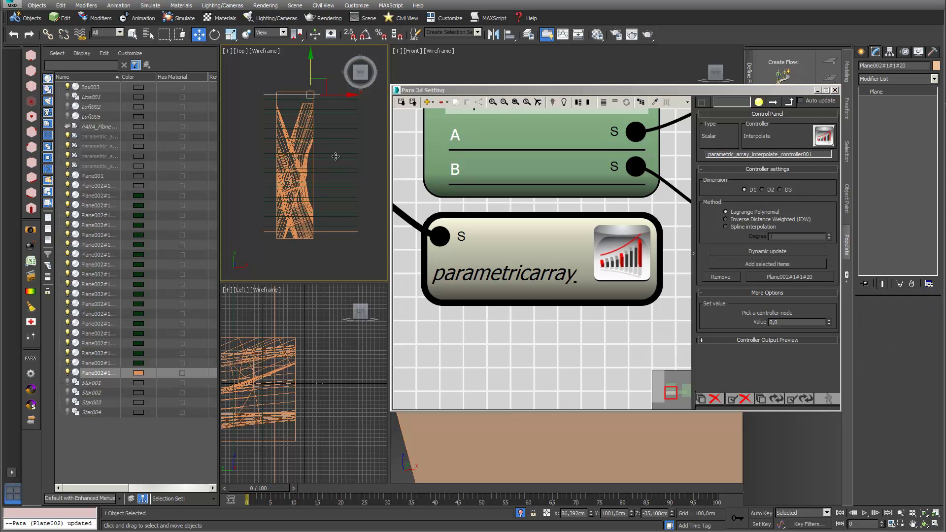
left_click(774, 263)
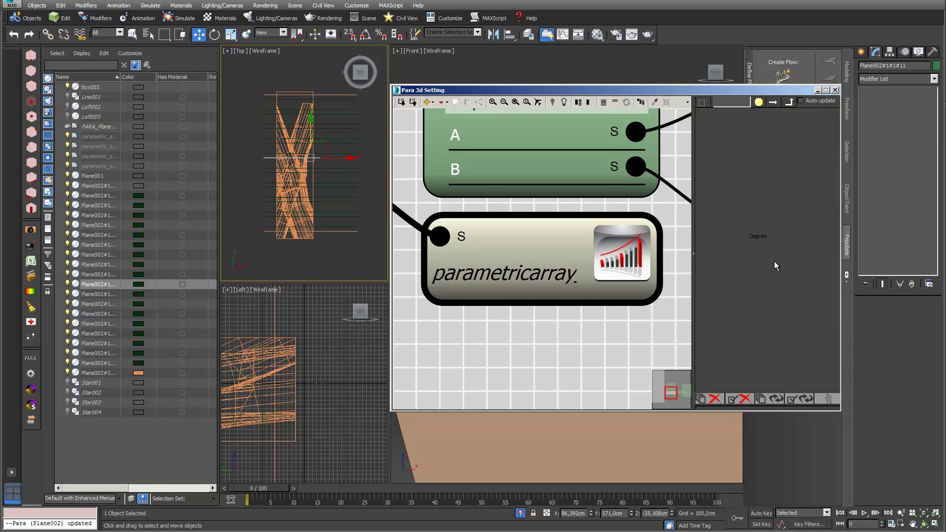
left_click(356, 232)
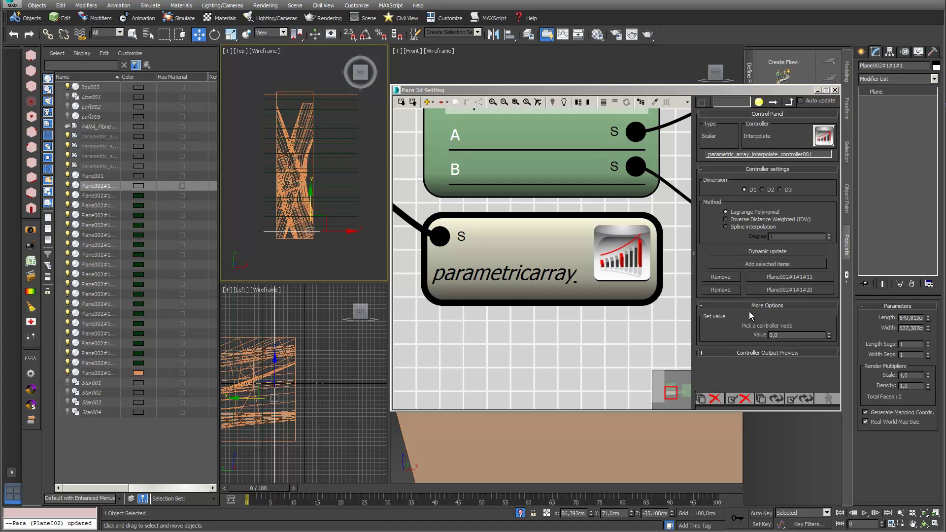
left_click(792, 262)
- Set the interpolation value of the middle plane, Plane002#1#1#11, to 9.8 and update the plane rotations
key("e")
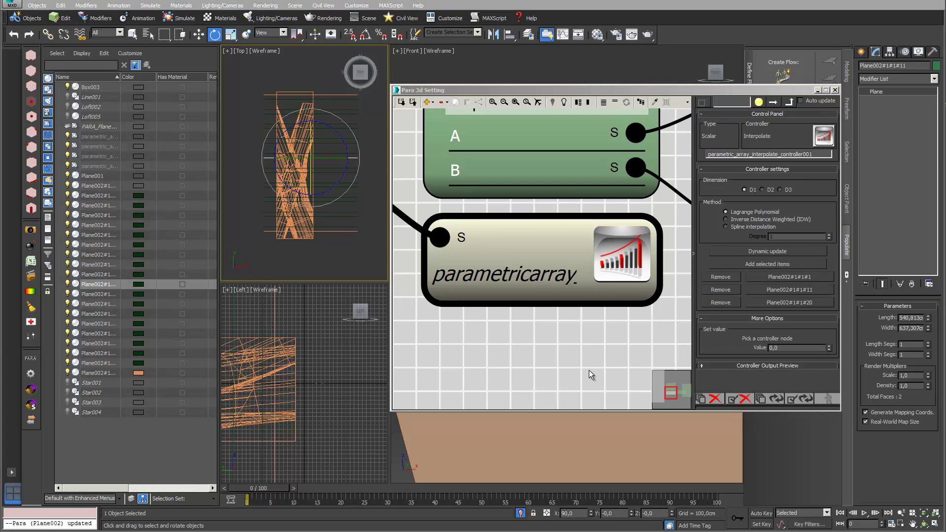
left_click(763, 289)
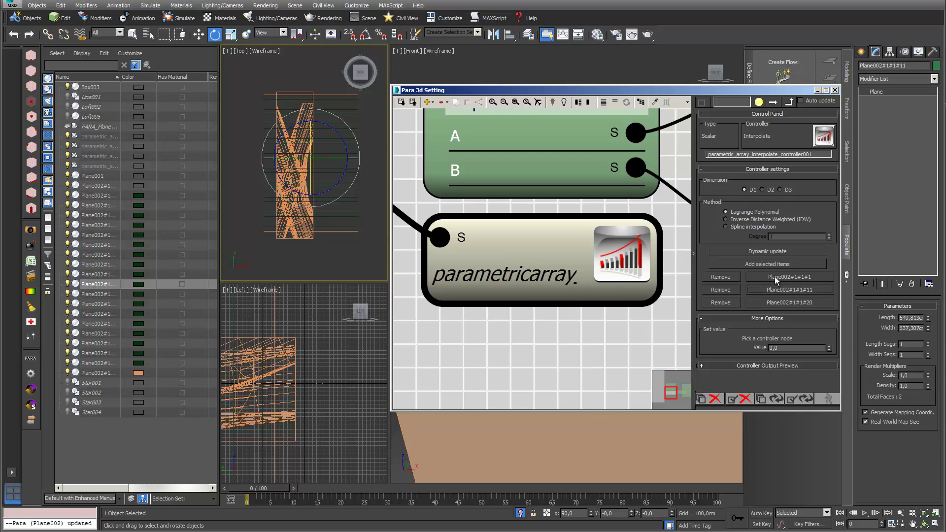
left_click(774, 276)
left_click(784, 289)
left_click_drag(828, 348, 826, 296)
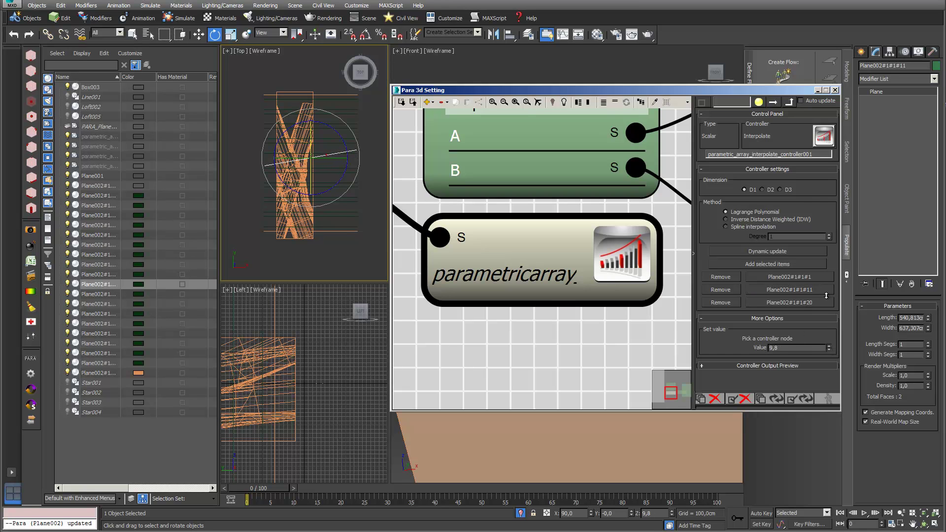
left_click(761, 398)
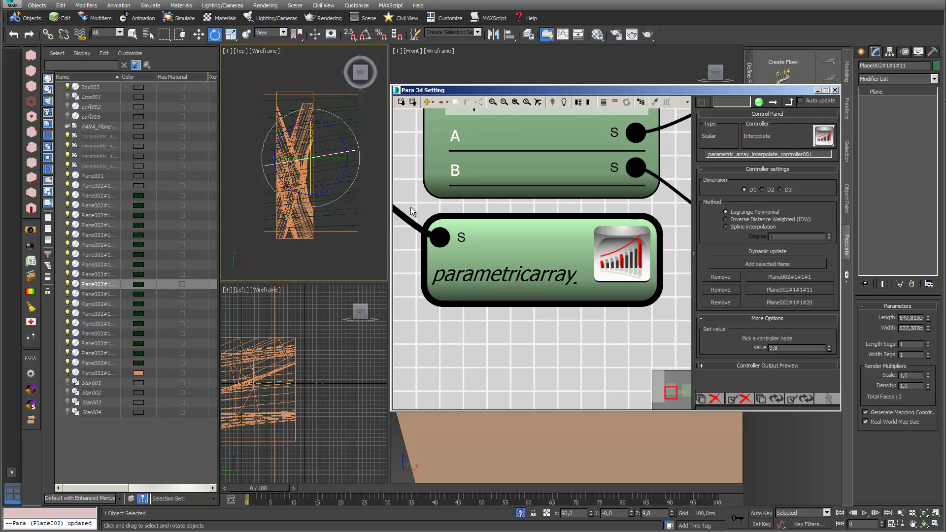
- Create the Para object PARA_Box003 from the box with the Assign controller option, declining access to all line vertices
scroll(412, 197, "down", 4)
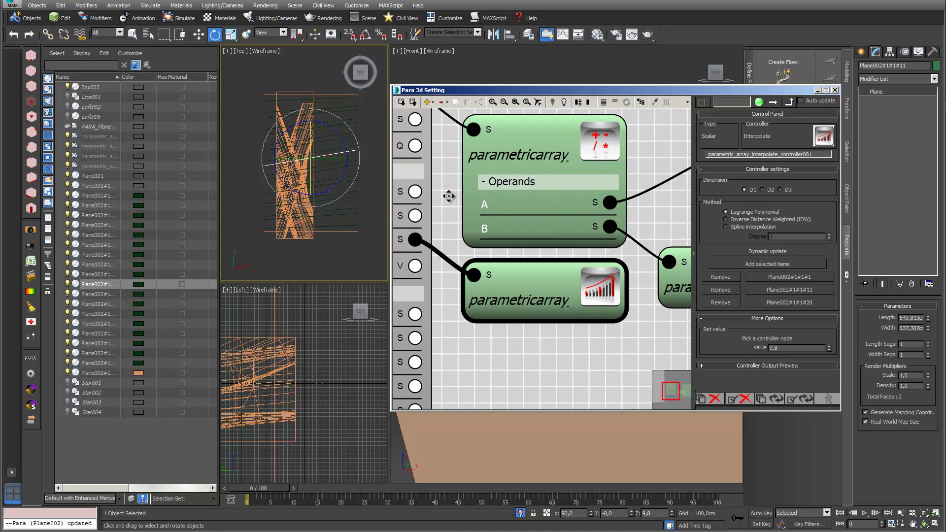
scroll(449, 205, "down", 3)
middle_click_drag(559, 135, 620, 174)
scroll(617, 152, "down", 2)
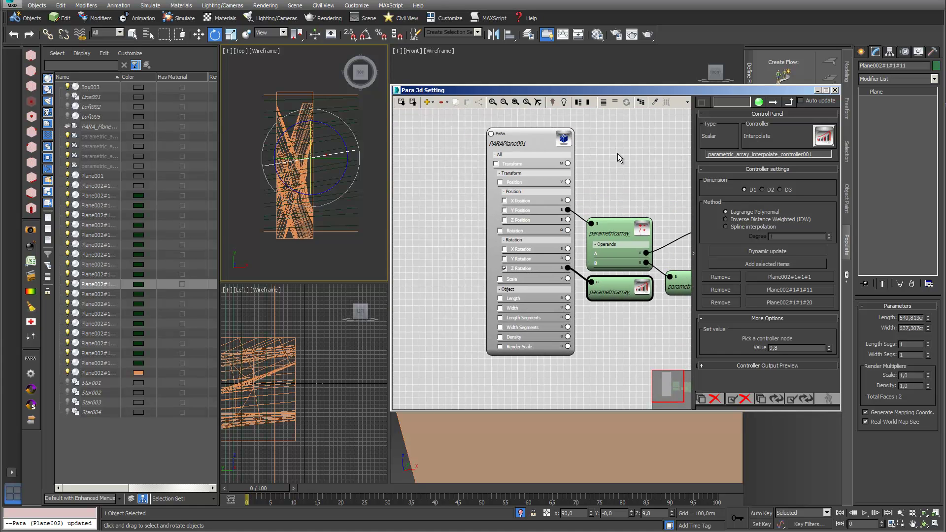
left_click(302, 236)
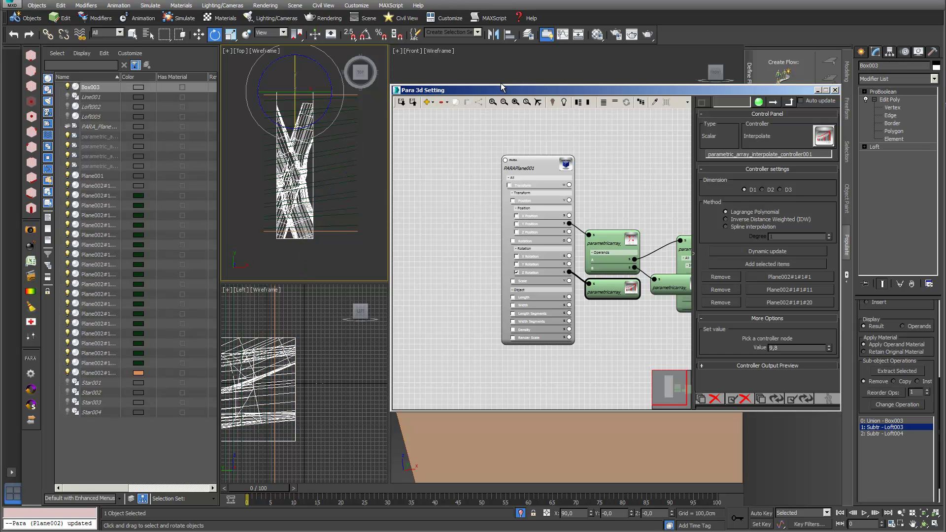
left_click_drag(506, 91, 430, 69)
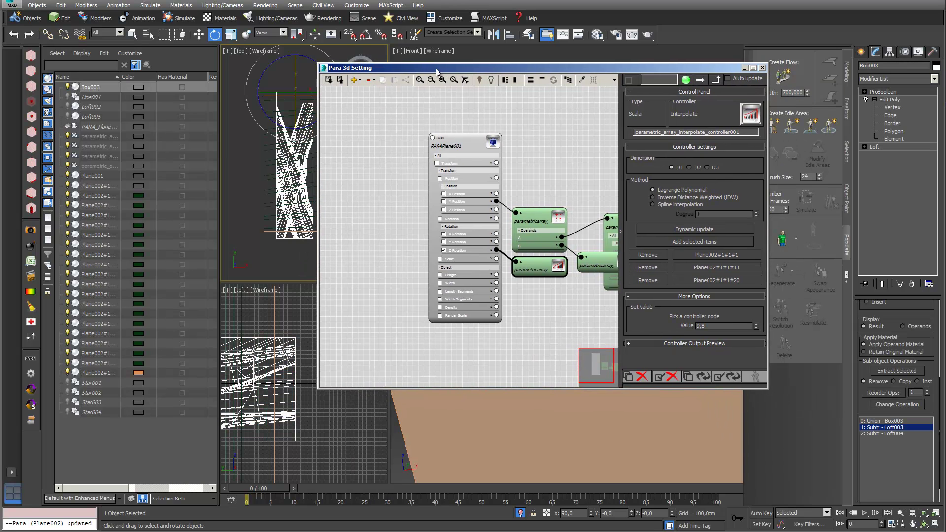
left_click(31, 359)
left_click(458, 242)
left_click(452, 311)
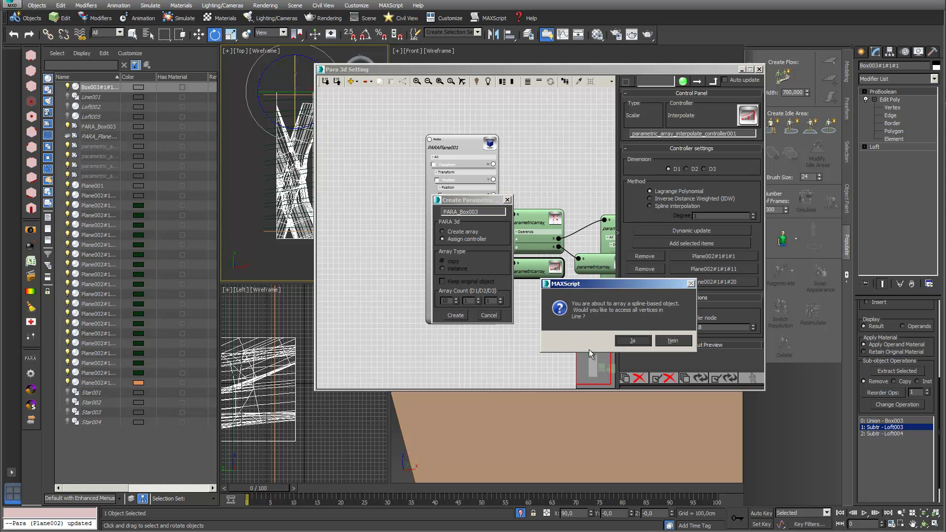
left_click(660, 341)
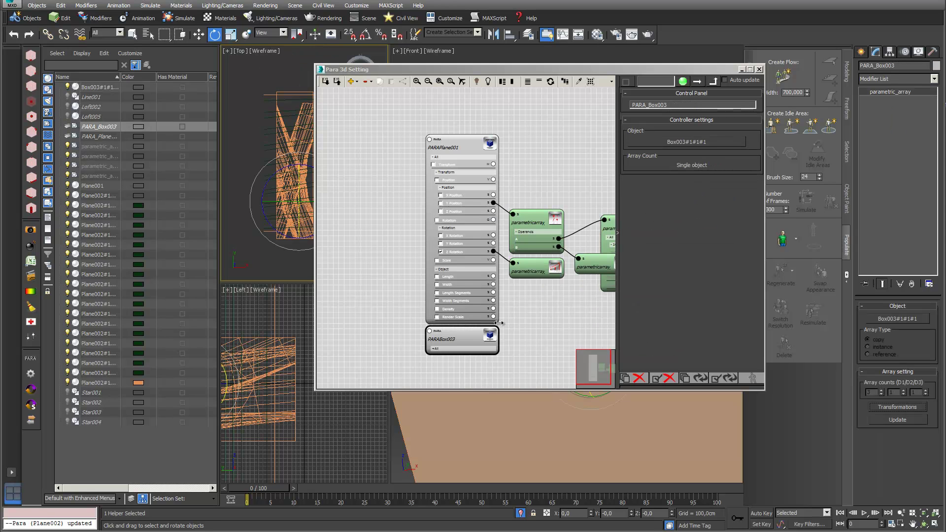
- Place the PARA_Box003 node above and to the left of the PARA_Plane001 node in the graph
left_click_drag(469, 337, 371, 133)
middle_click_drag(424, 111, 473, 144)
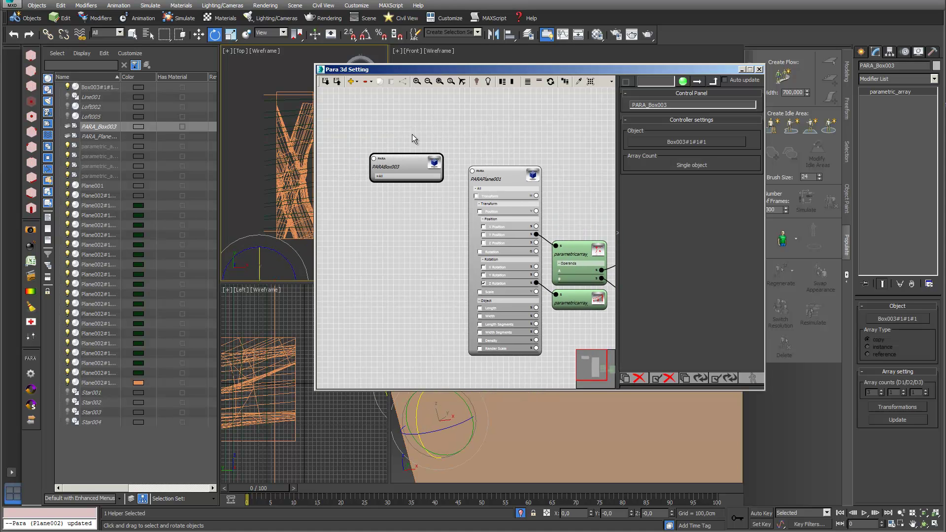
left_click_drag(414, 161, 409, 117)
- Add a Contour generator node and place it to the left of the PARA_Box003 node
left_click(356, 85)
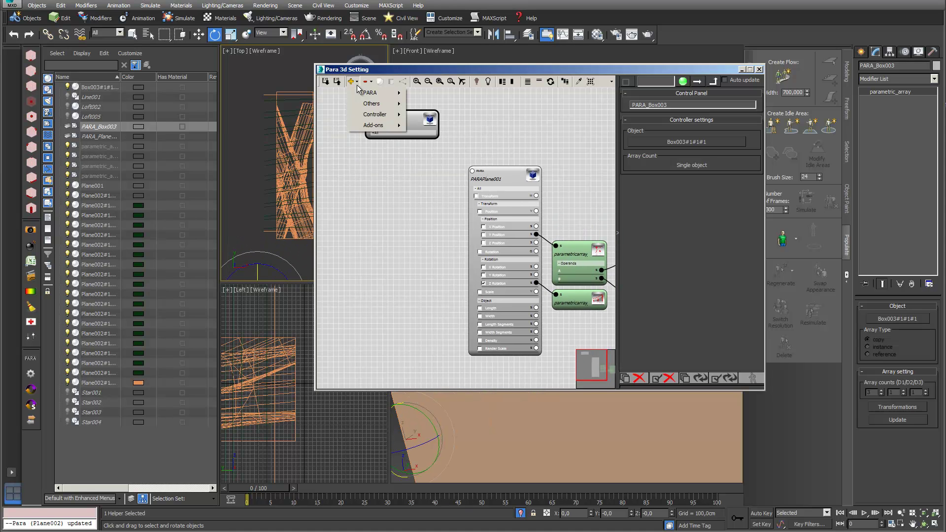
mouse_move(389, 103)
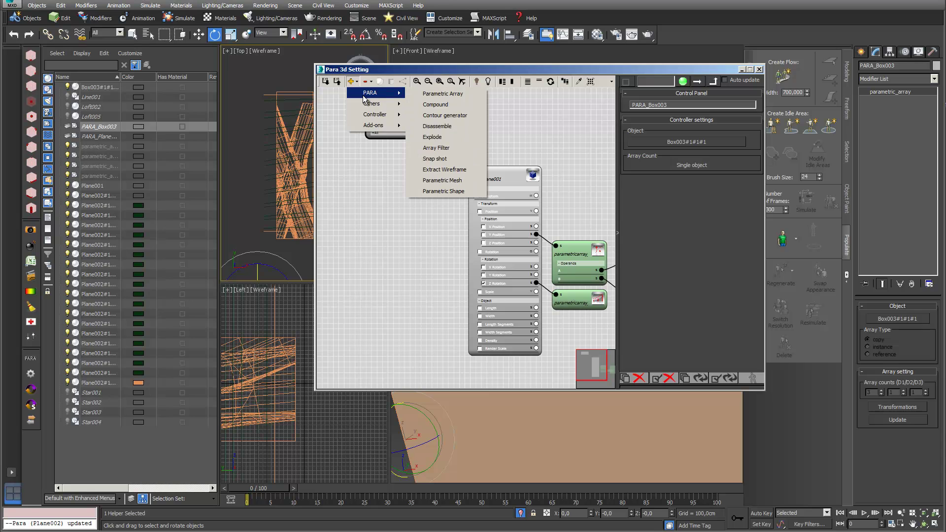
left_click(431, 115)
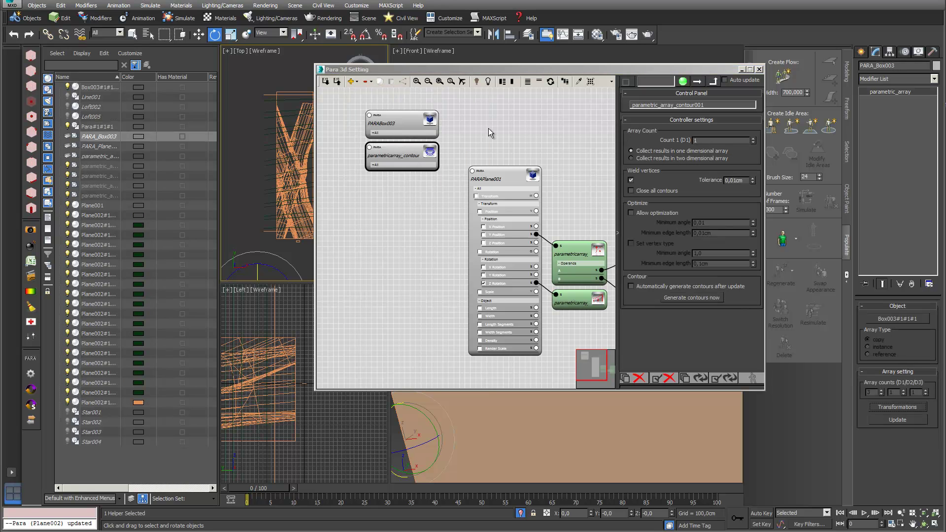
middle_click_drag(489, 130, 530, 138)
left_click_drag(441, 153, 340, 112)
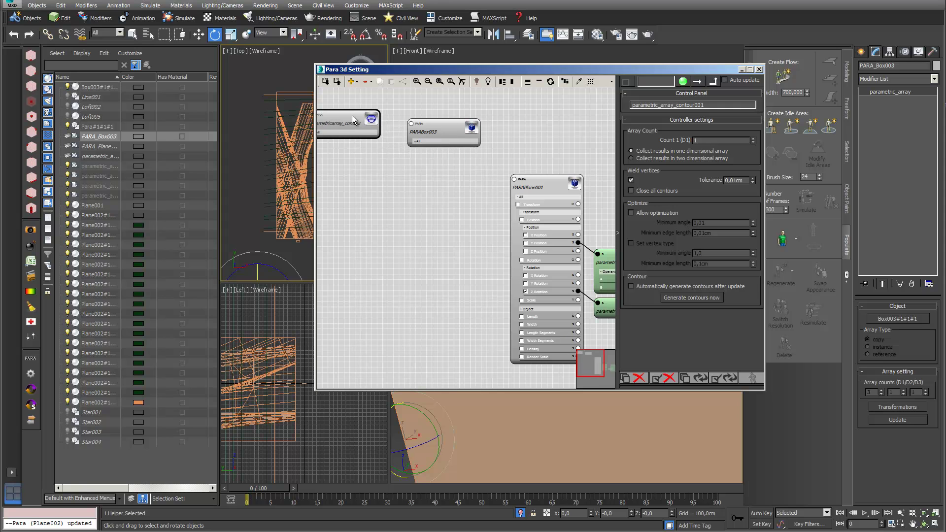
- Expand the contour generator's parameters and connect its PARA input to the PARA_Box003 node
left_click(355, 132)
middle_click_drag(430, 103, 482, 115)
left_click_drag(428, 151, 465, 134)
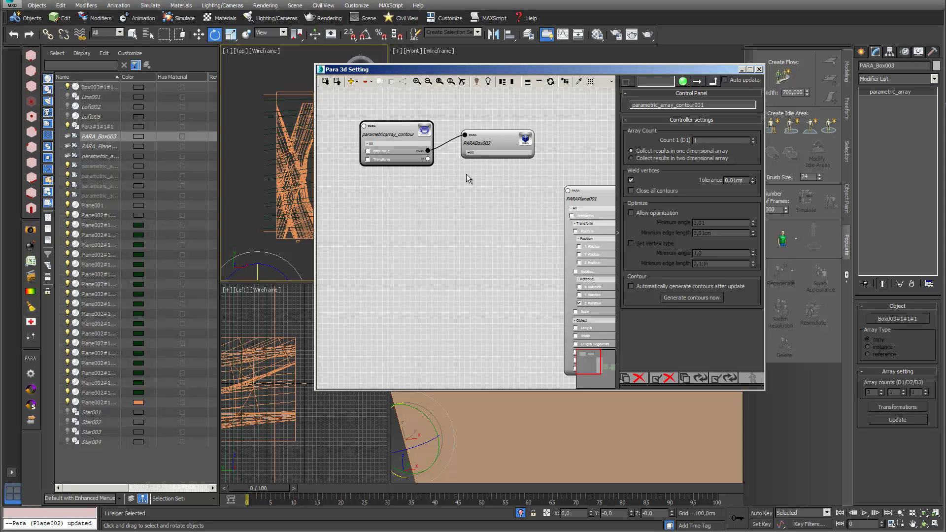
- Assign a Parametric Array Link controller to the contour generator's Transform parameter
left_click_drag(431, 157, 472, 219)
left_click(483, 230)
type("para")
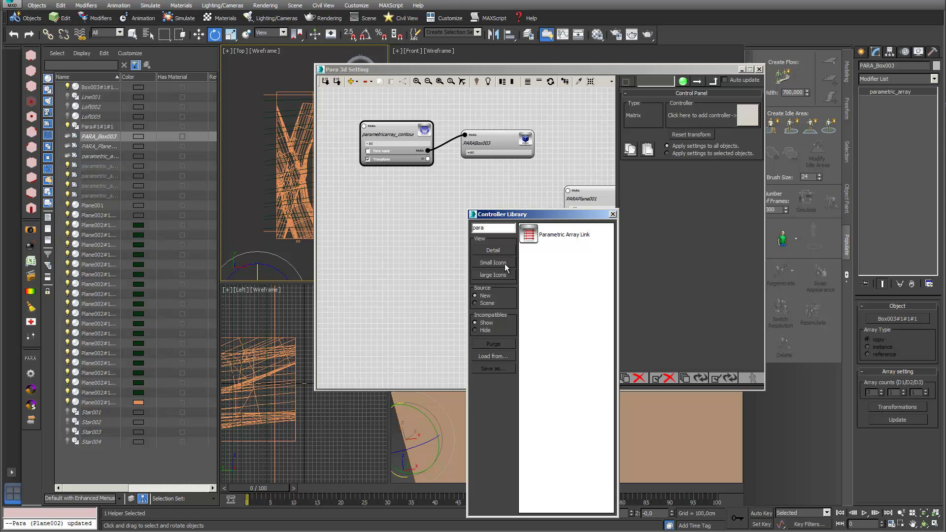
double_click(530, 237)
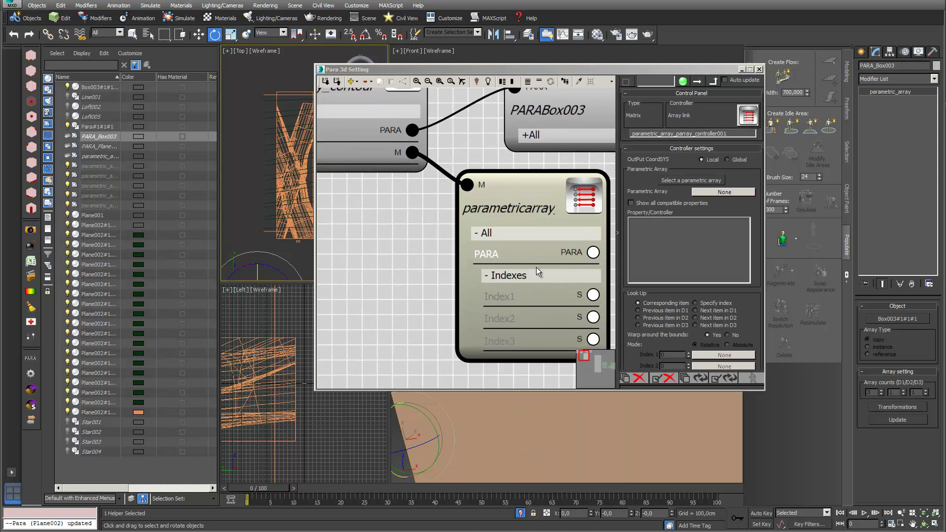
- Link the array link's PARA input to PARA_Plane001, show all compatible properties, and choose Transform
scroll(574, 207, "down", 5)
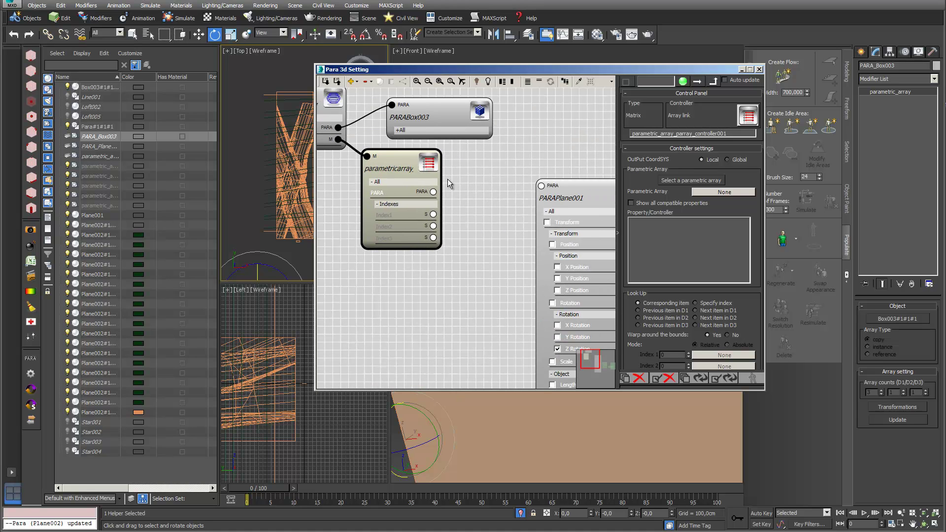
left_click_drag(433, 192, 541, 185)
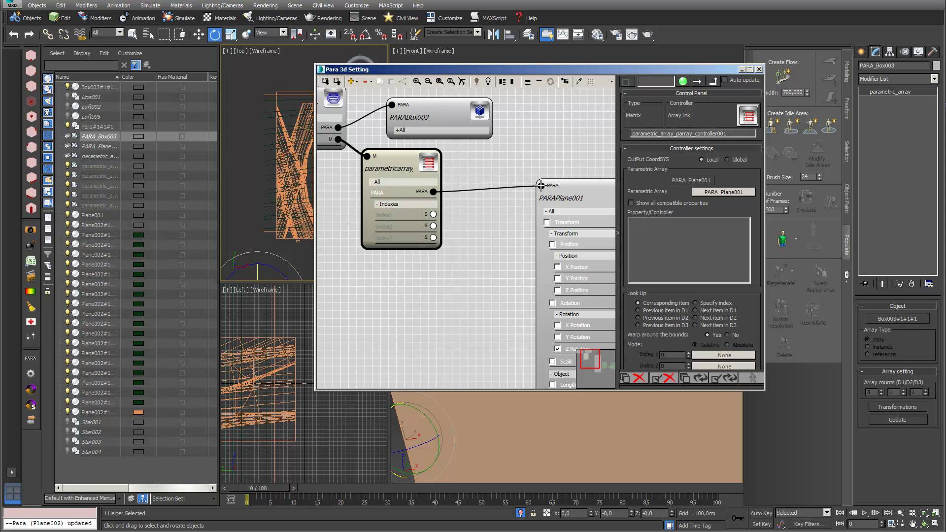
left_click(632, 203)
left_click(650, 222)
left_click(698, 380)
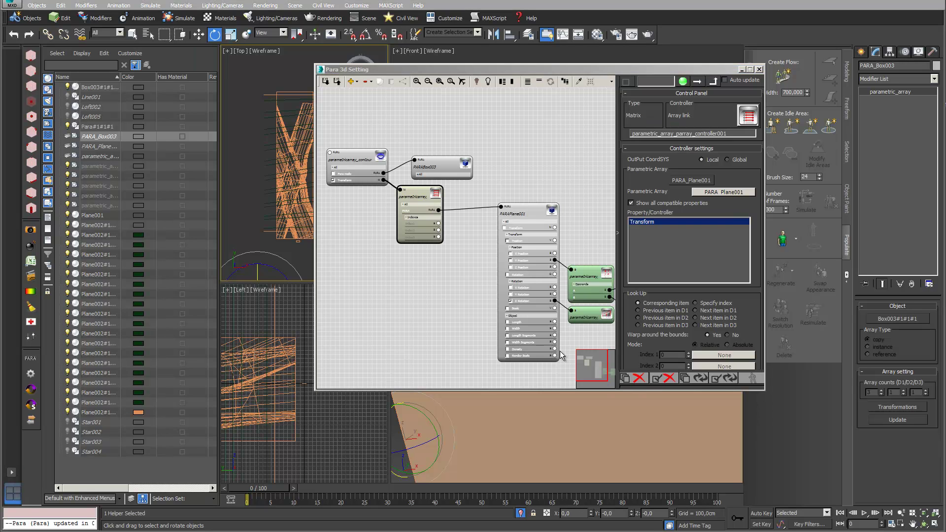
- Set the contour generator's D1 count to 20 with its Transform box cleared, and update to generate the sections
left_click(526, 203)
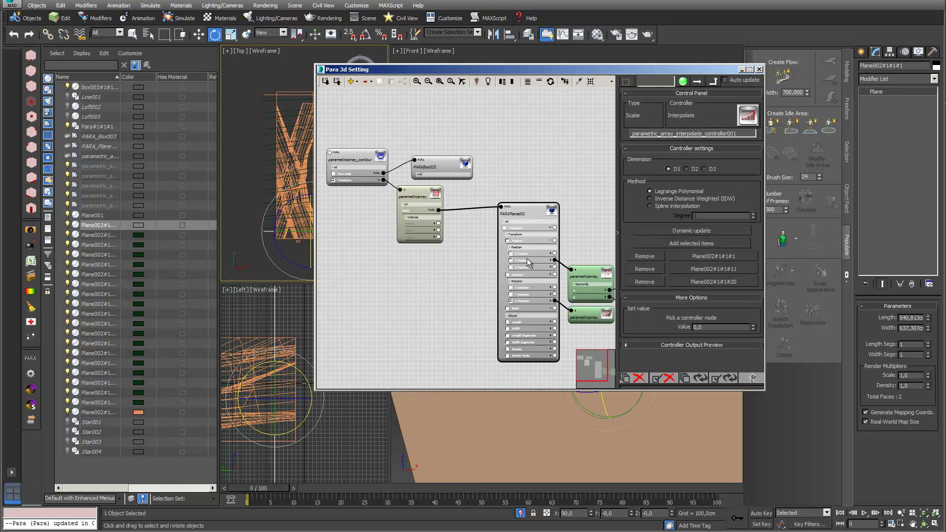
left_click(511, 306)
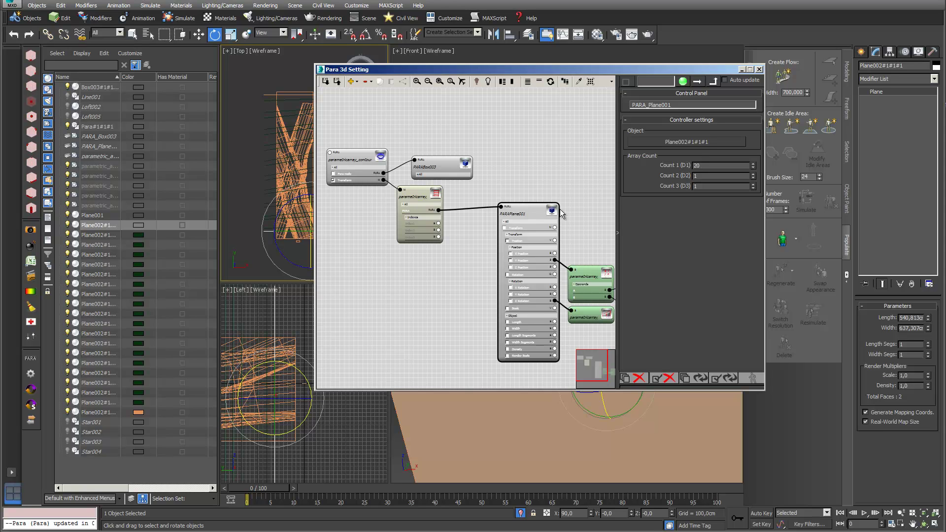
left_click(362, 157)
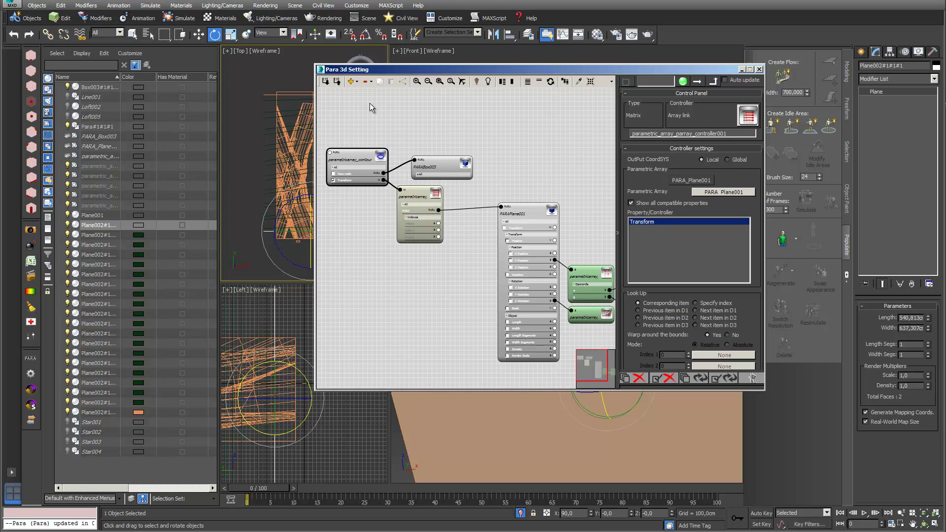
scroll(422, 122, "up", 3)
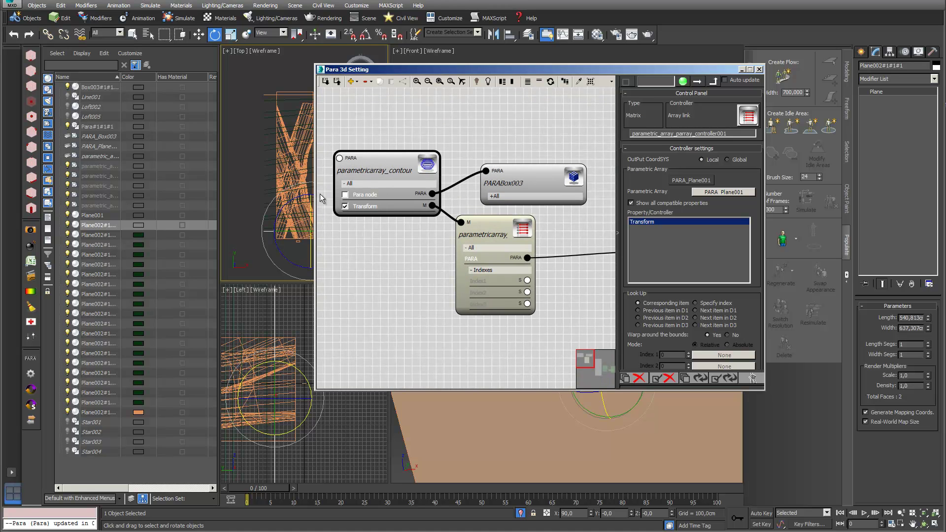
left_click(350, 208)
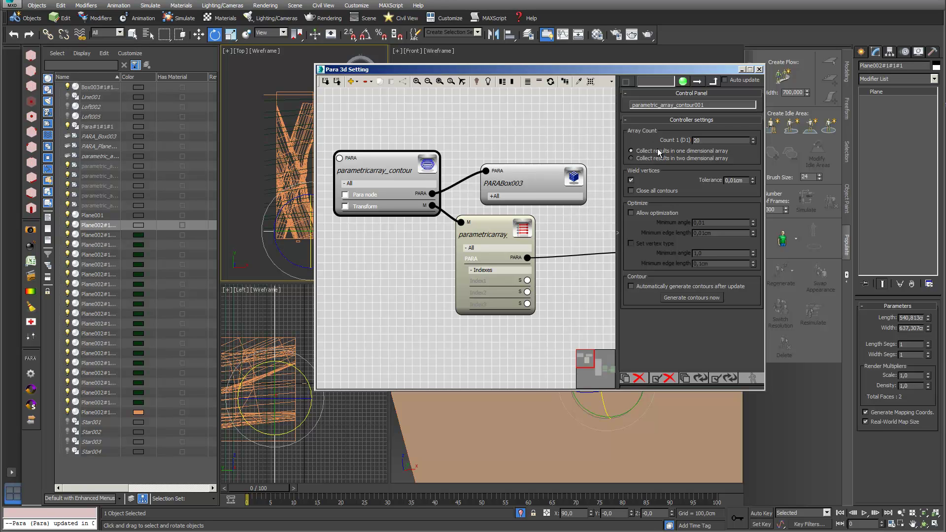
key("Return")
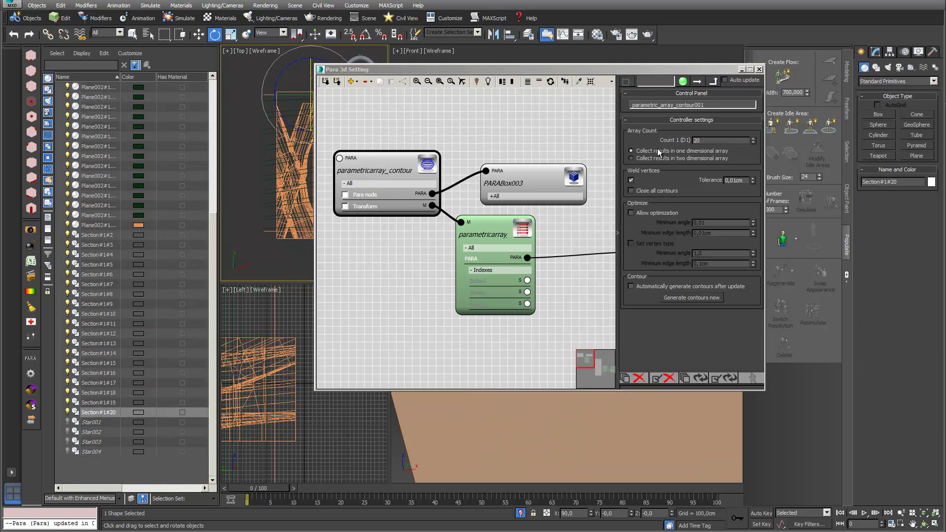
- Select all members of the contour generator and isolate them, replacing the current isolation
left_click_drag(677, 70, 296, 158)
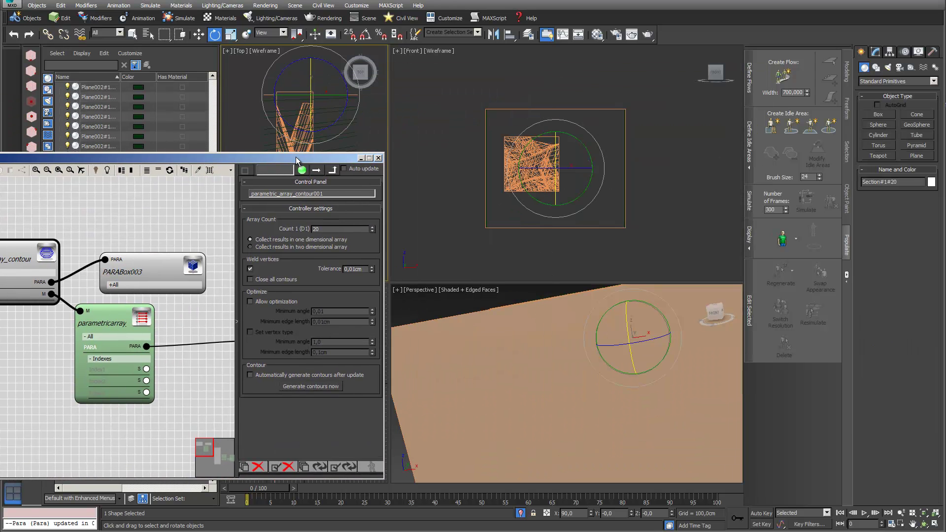
left_click(317, 388)
left_click_drag(302, 161, 357, 193)
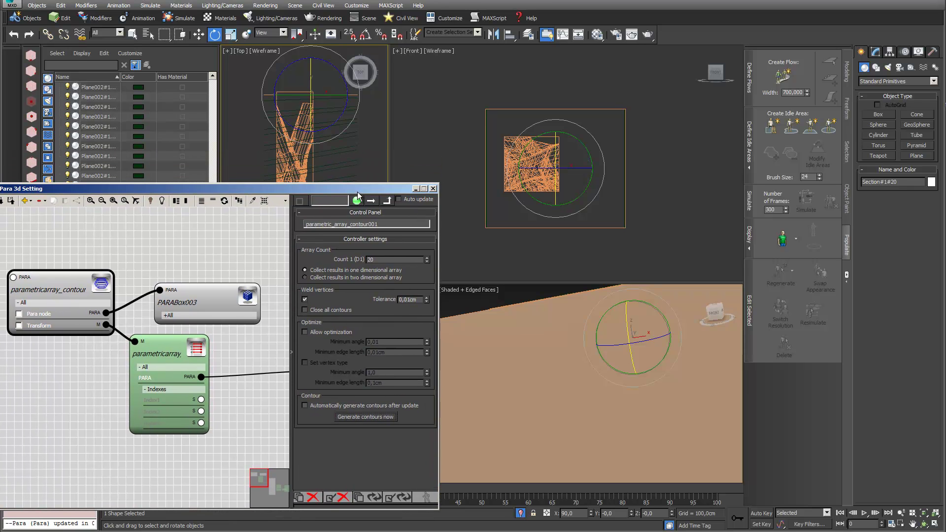
left_click(264, 201)
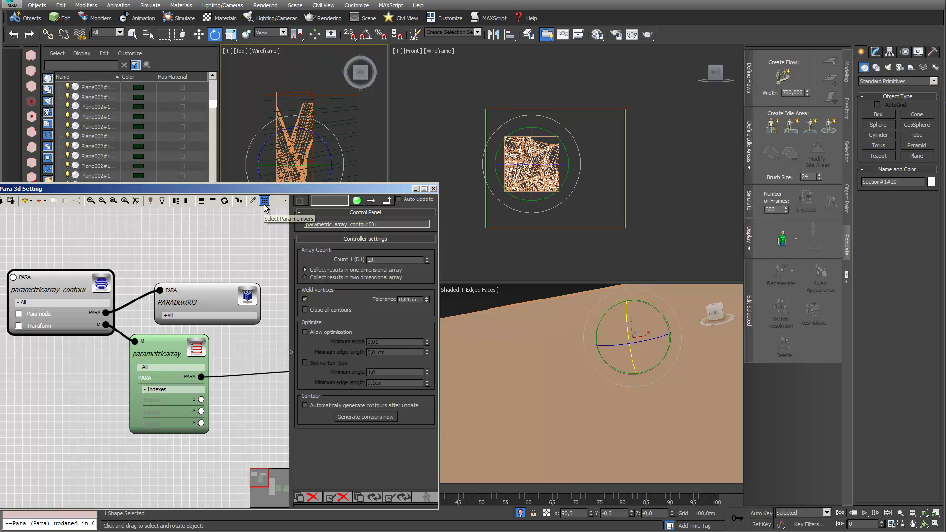
left_click(520, 515)
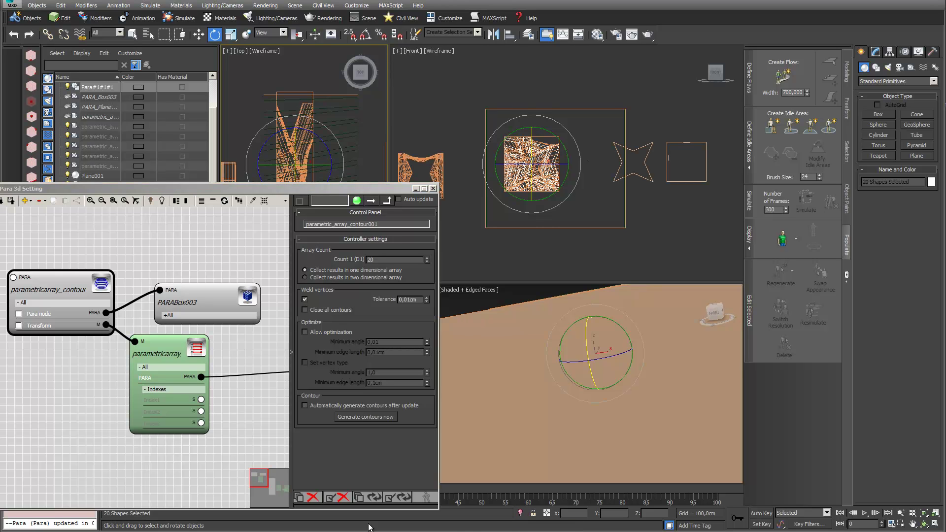
left_click(520, 516)
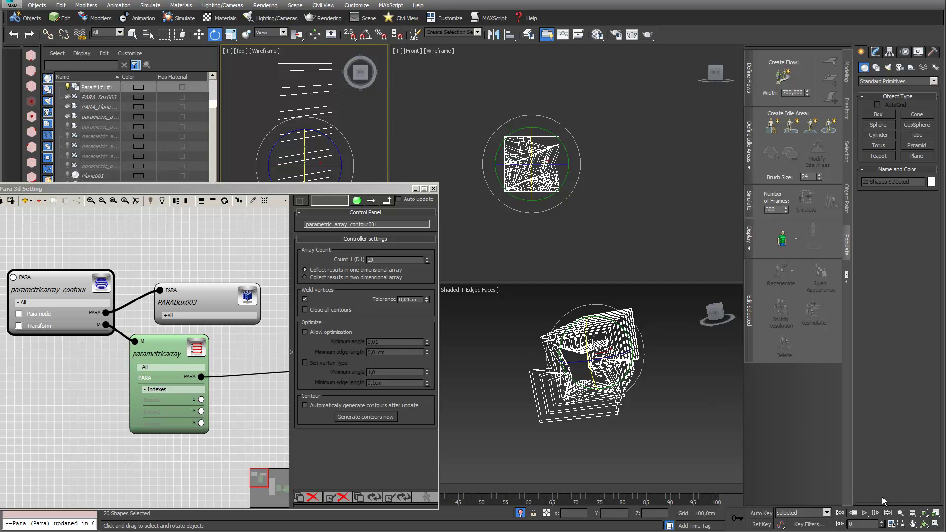
left_click(925, 523)
mouse_move(590, 390)
left_mouse_down()
mouse_move(667, 405)
mouse_move(735, 391)
mouse_move(591, 397)
left_mouse_up()
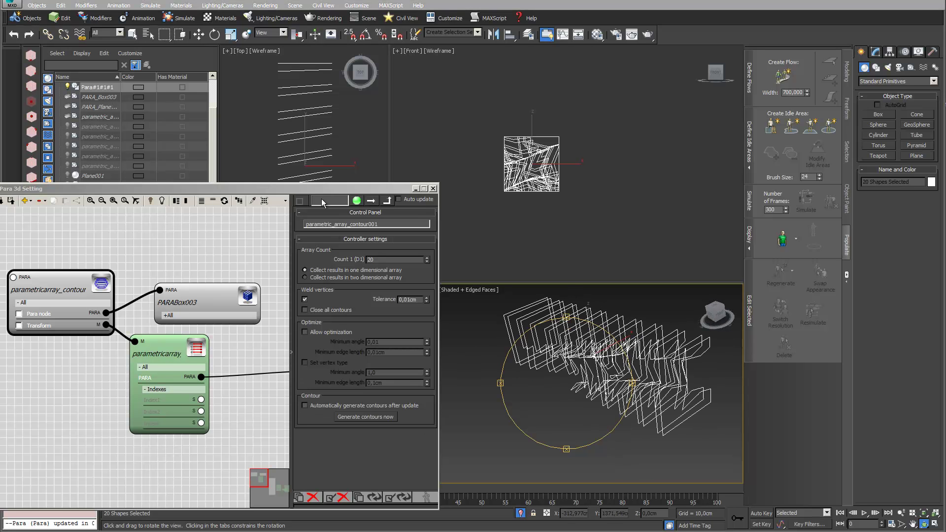
- Add a Parametric Array node that generates its members from an existing array as references
left_click_drag(323, 192, 516, 173)
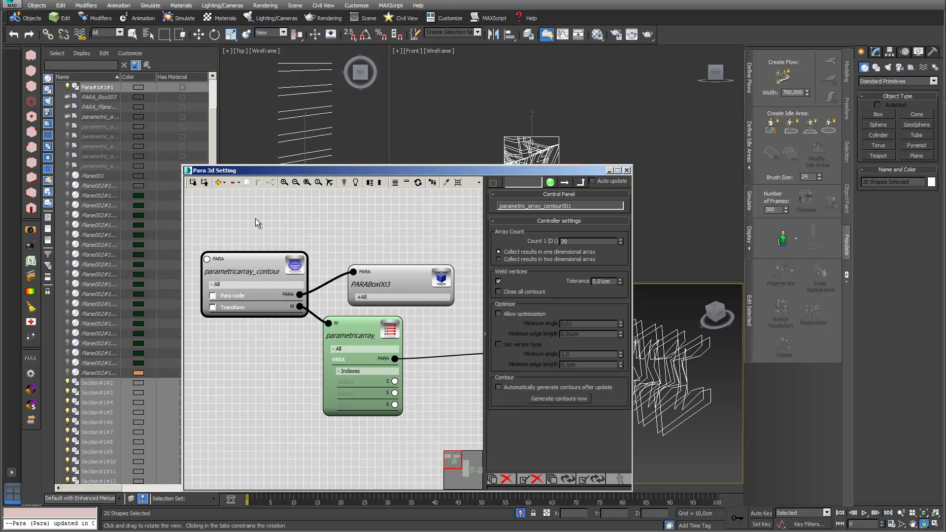
scroll(295, 251, "down", 2)
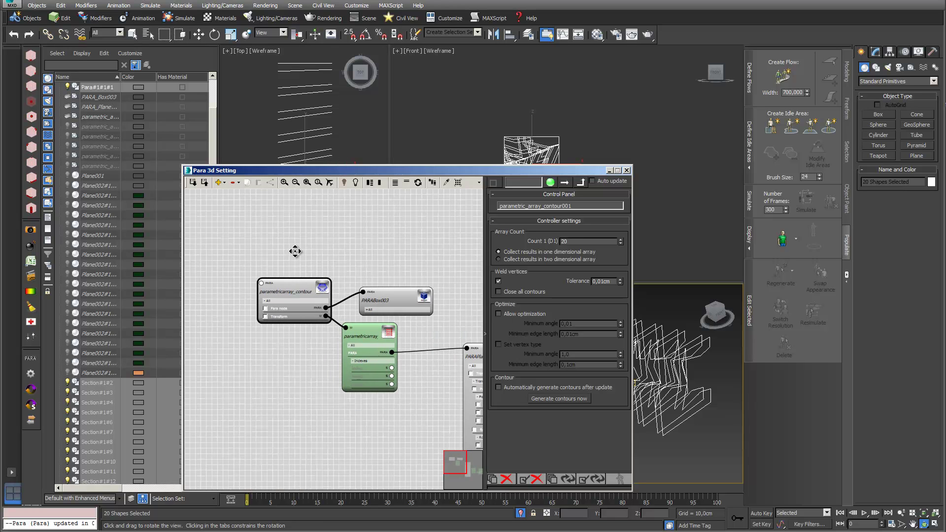
left_click(219, 182)
mouse_move(228, 197)
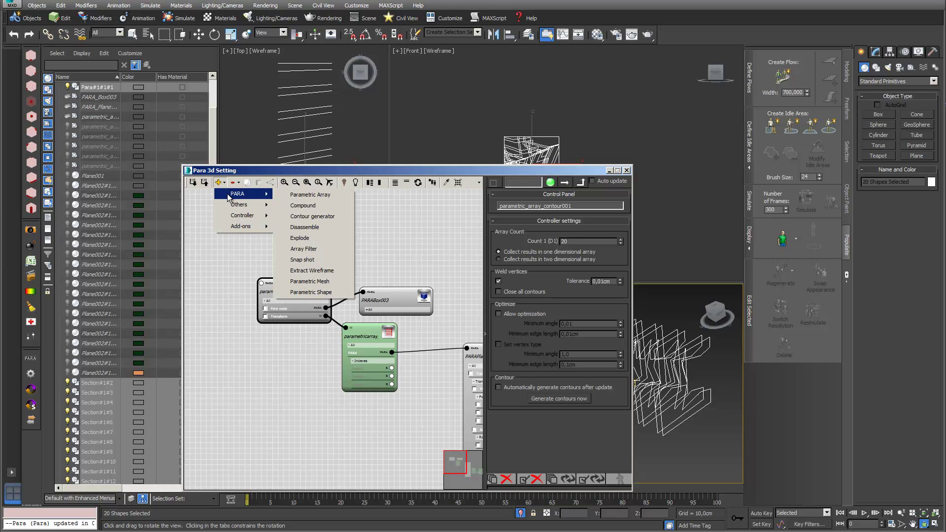
left_click(299, 195)
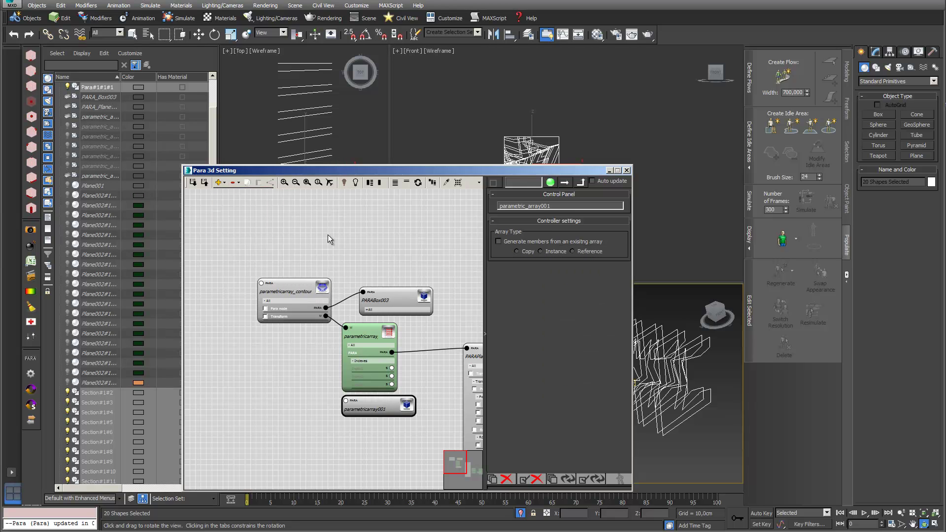
left_click(571, 251)
- Place the new array node above and to the left of the contour generator node and connect its PARA input to that generator
left_click_drag(385, 407, 244, 235)
left_click_drag(252, 271, 261, 283)
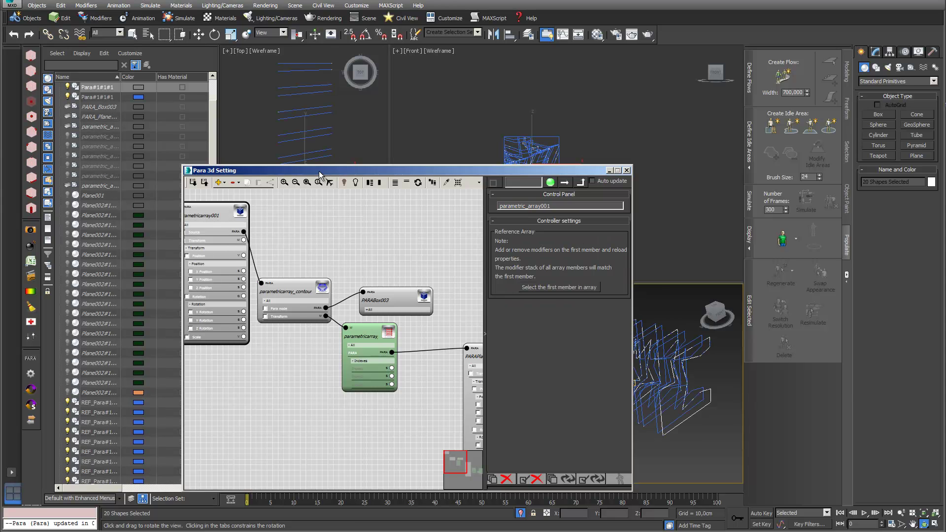
left_click_drag(320, 170, 371, 185)
scroll(367, 254, "down", 1)
middle_click_drag(367, 254, 411, 249)
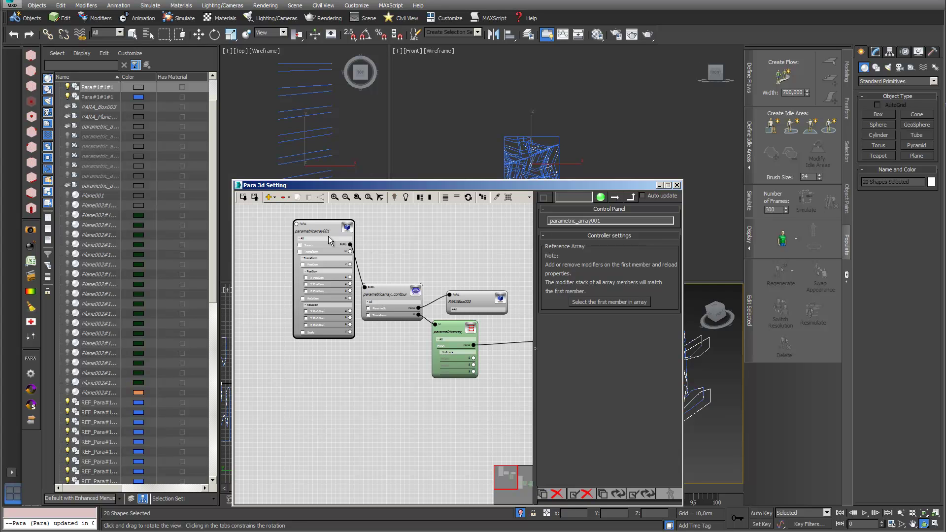
left_click_drag(325, 231, 290, 224)
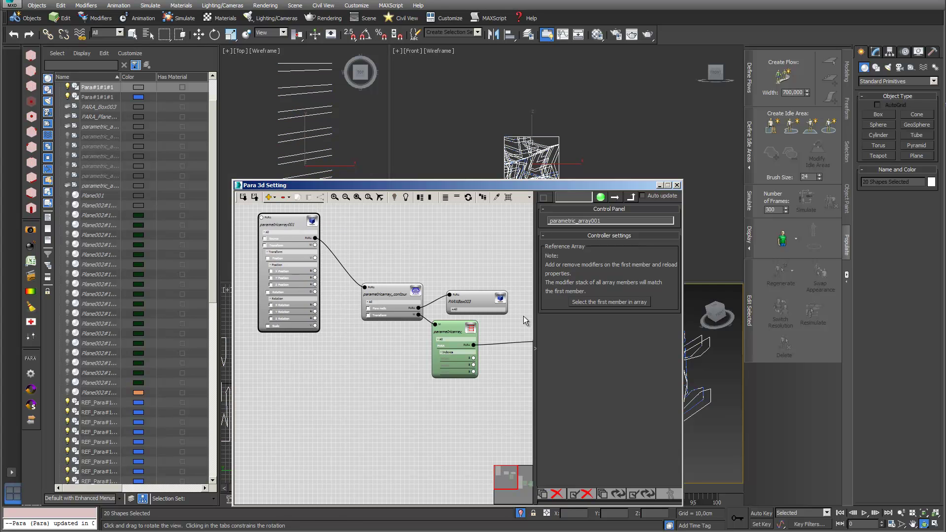
- Select the first member of the reference array and apply a Shell modifier to it
left_click(622, 300)
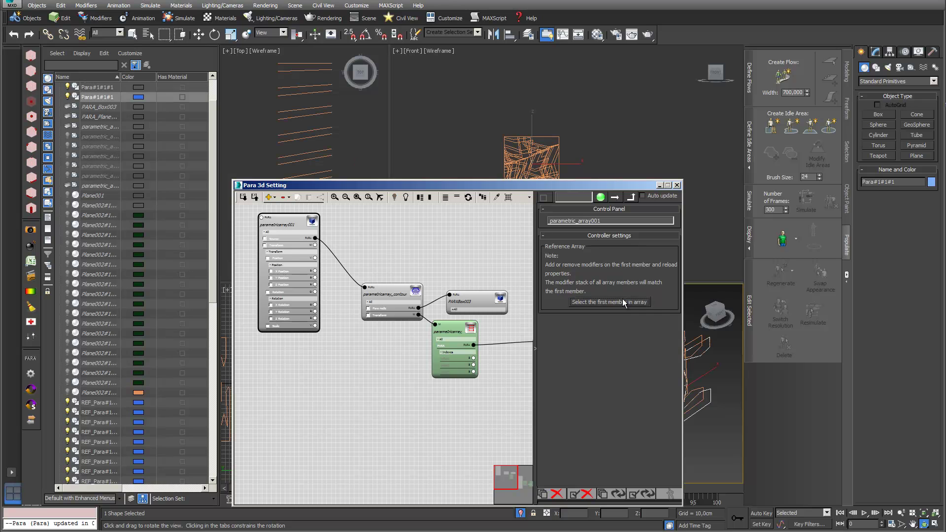
left_click(876, 52)
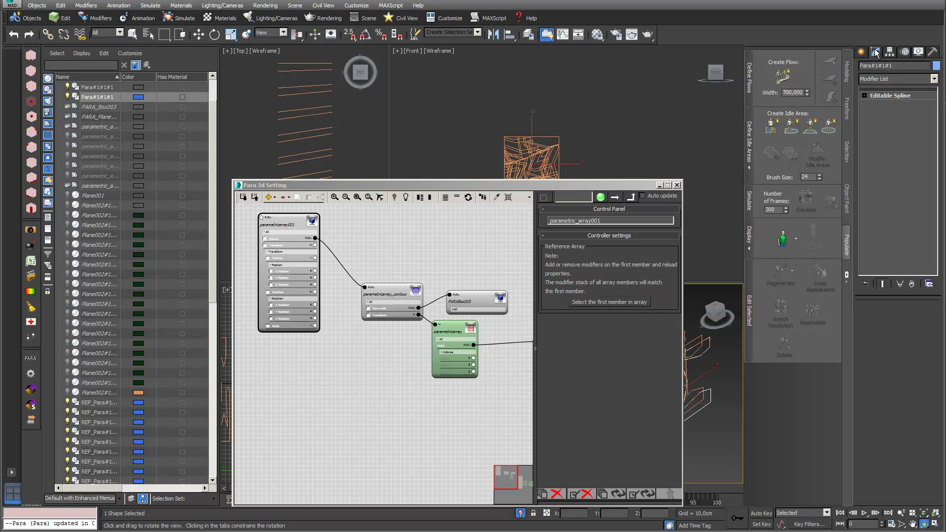
left_click(934, 79)
left_click_drag(936, 106, 934, 338)
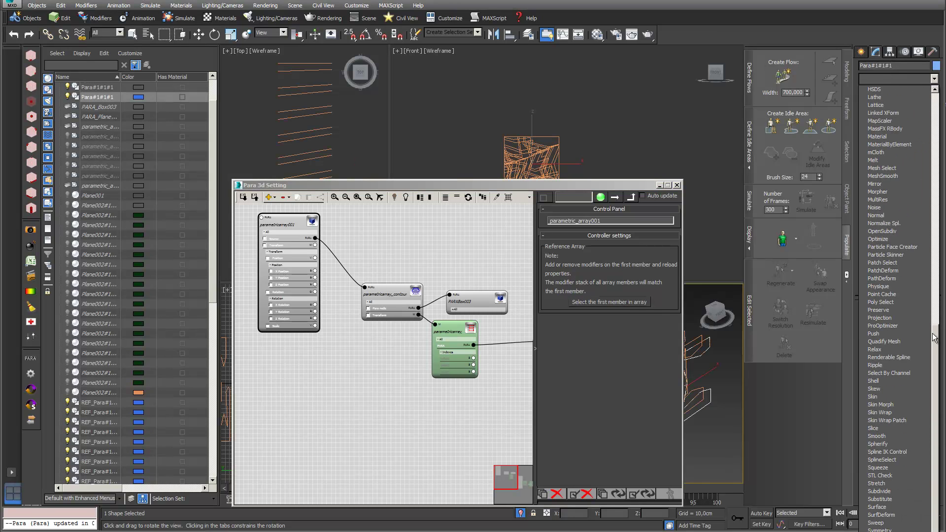
left_click(898, 382)
left_click_drag(631, 181, 380, 134)
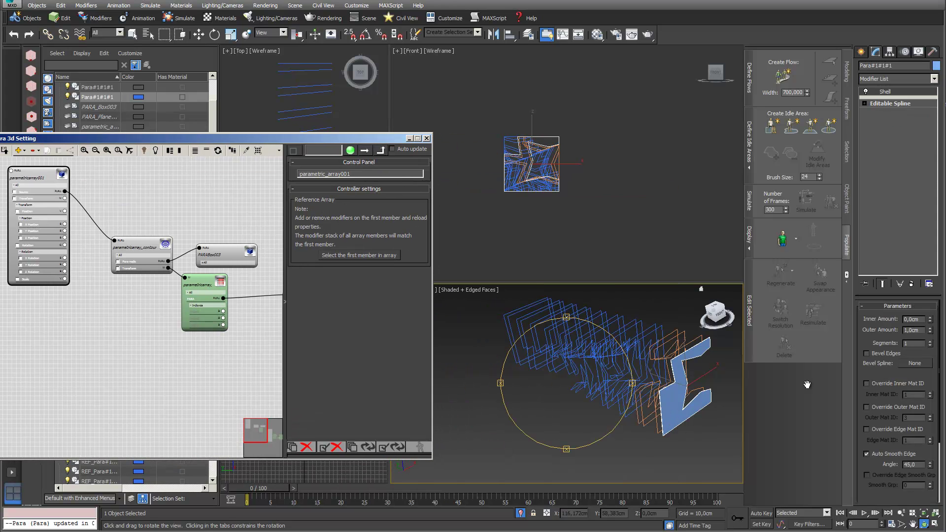
- Try an outer amount of 20 cm on the Shell modifier and settle on 10 cm
left_click(923, 330)
type("20")
key("Return")
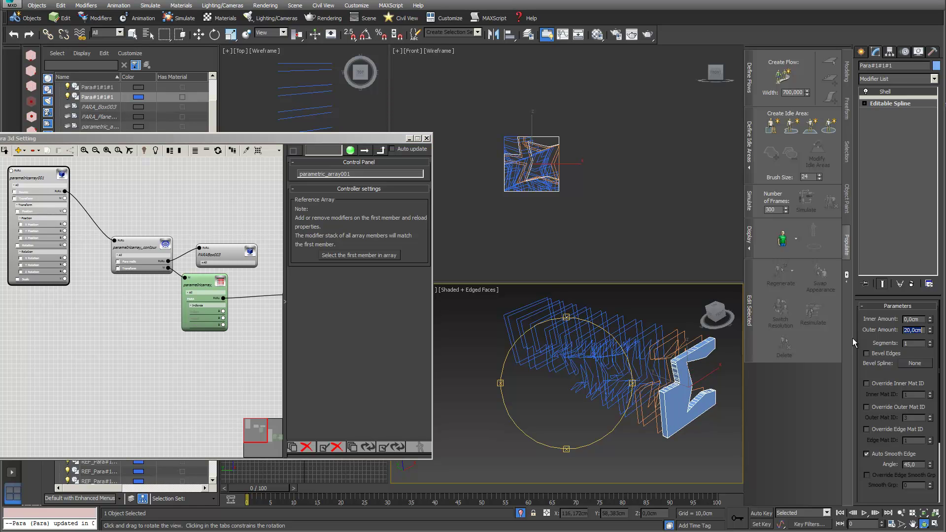
type("10")
key("Return")
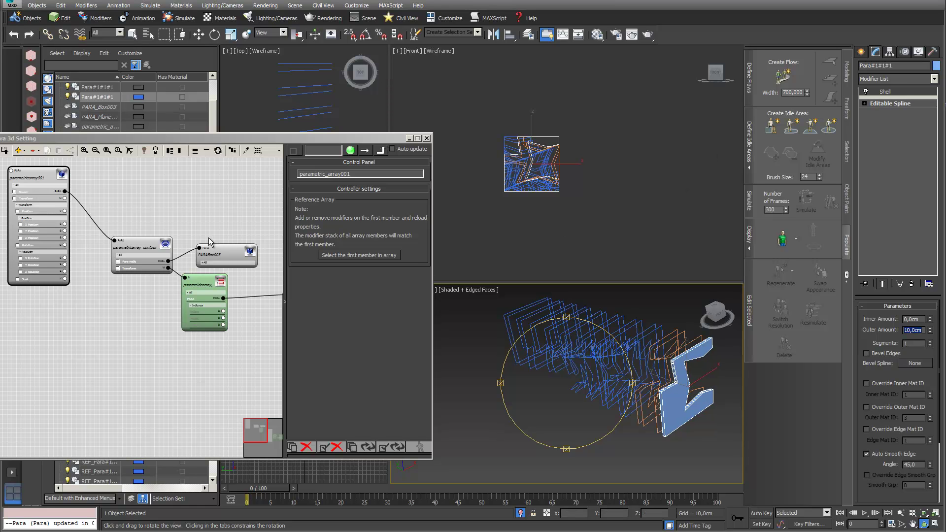
- Reload the reference array node's properties to apply the Shell to all members, declining access to all spline vertices
left_click(252, 184)
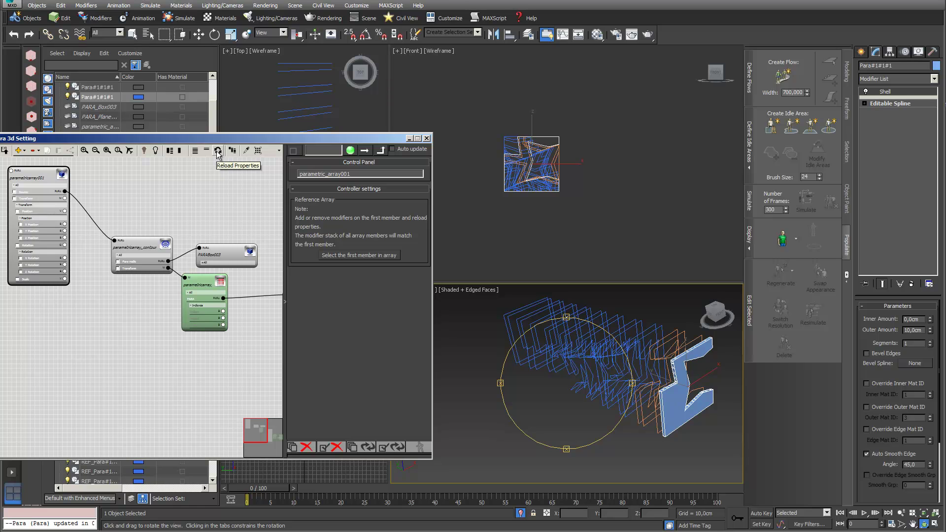
left_click(218, 151)
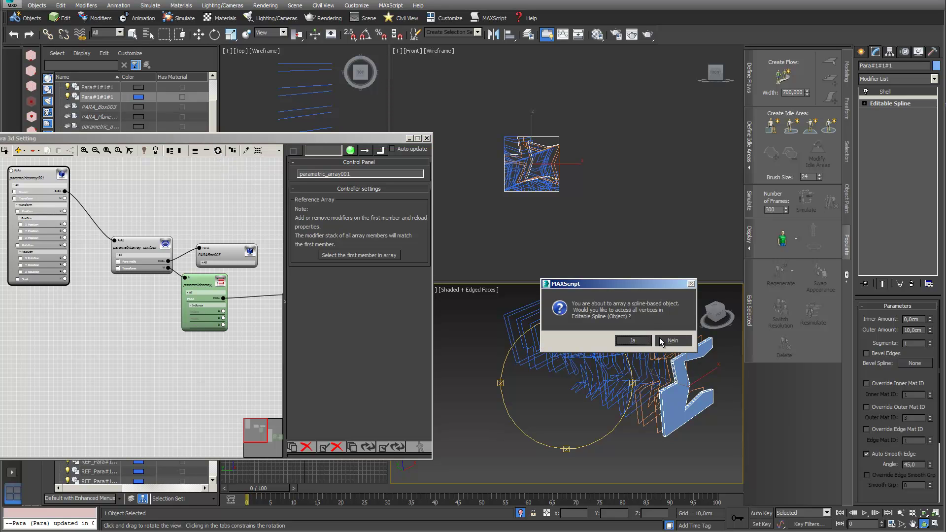
left_click(673, 340)
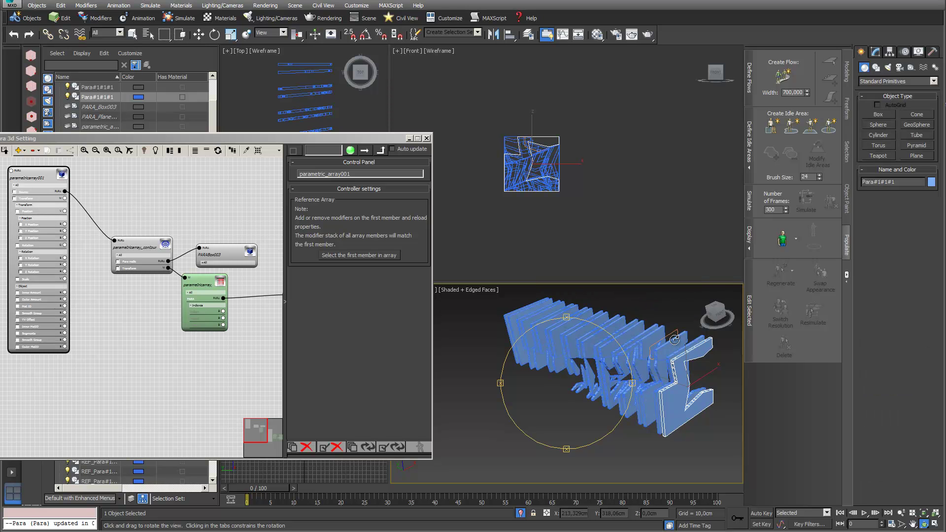
left_click_drag(608, 392, 628, 384)
left_click_drag(584, 393, 663, 385)
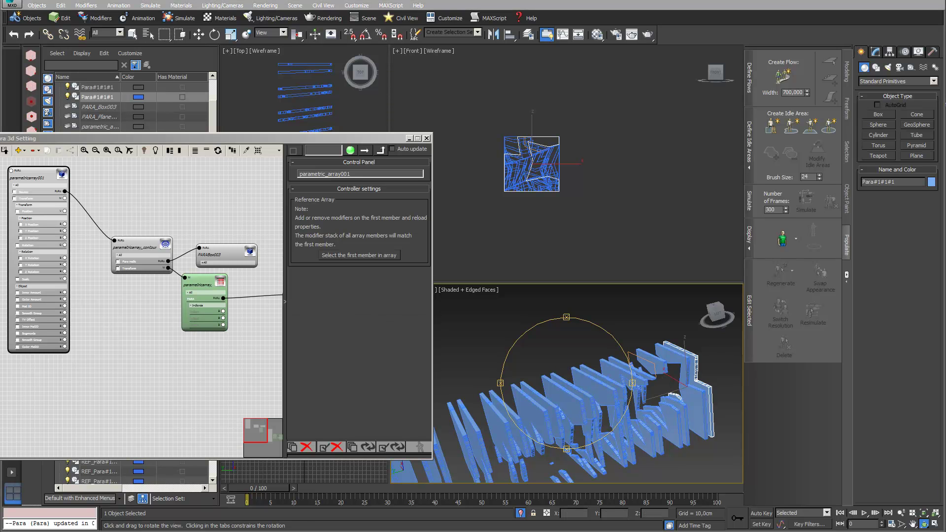
mouse_move(573, 413)
left_mouse_down()
mouse_move(554, 411)
mouse_move(568, 409)
left_mouse_up()
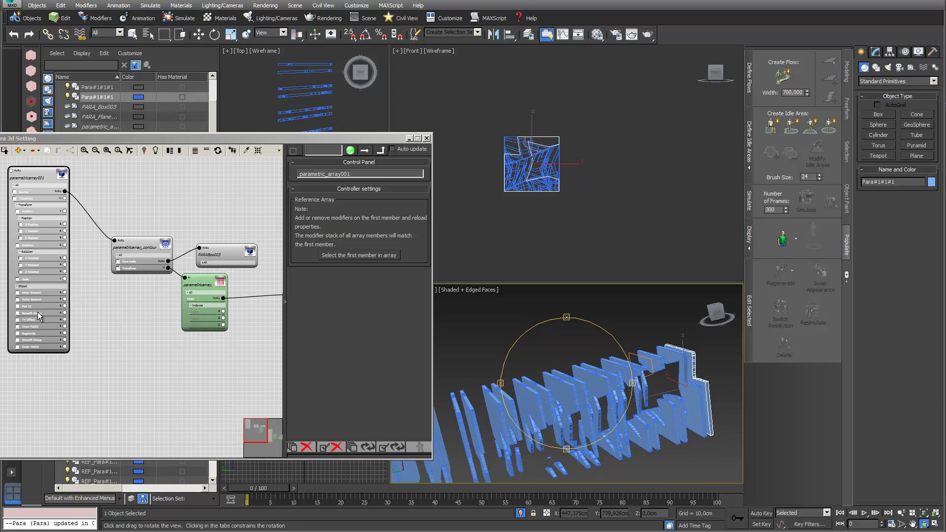
- Attach an Interpolate controller to the Shell's Outer Amount property on the reference array node
scroll(101, 306, "up", 2)
middle_click_drag(102, 306, 194, 321)
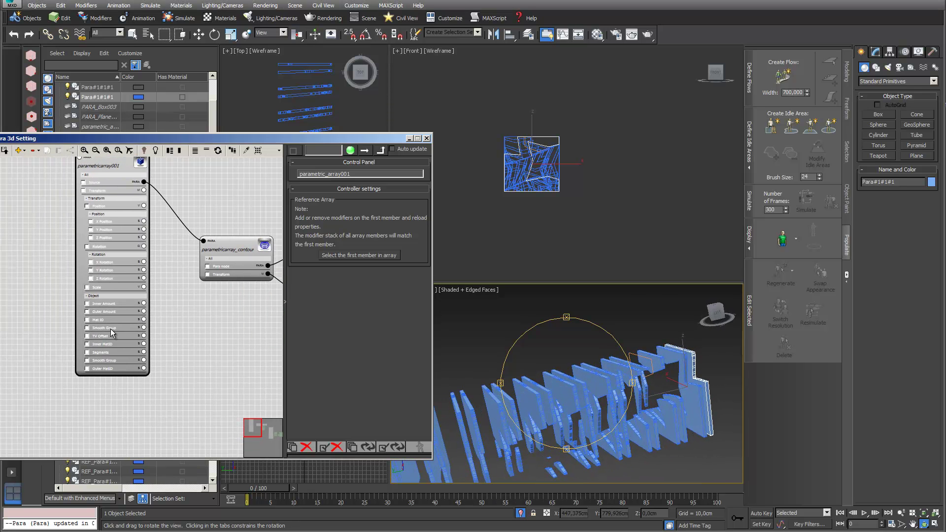
left_click(87, 304)
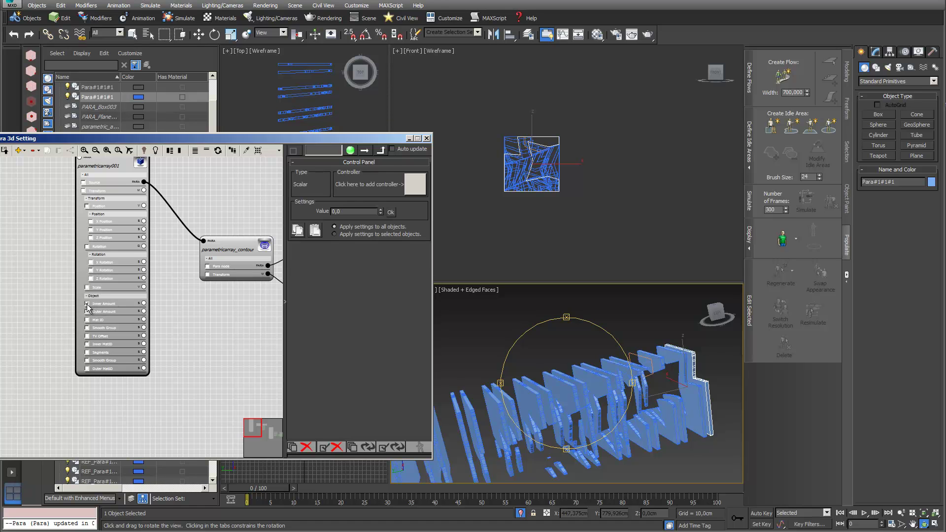
left_click(87, 312)
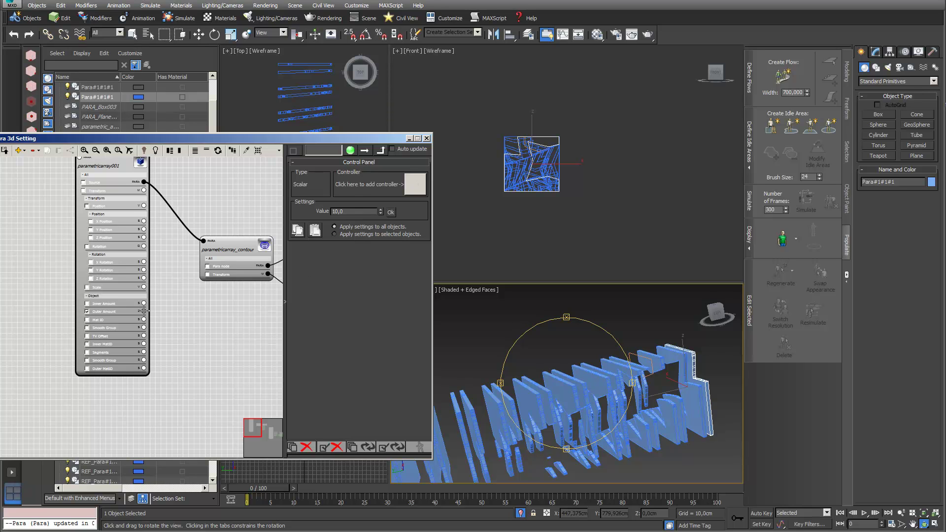
double_click(176, 318)
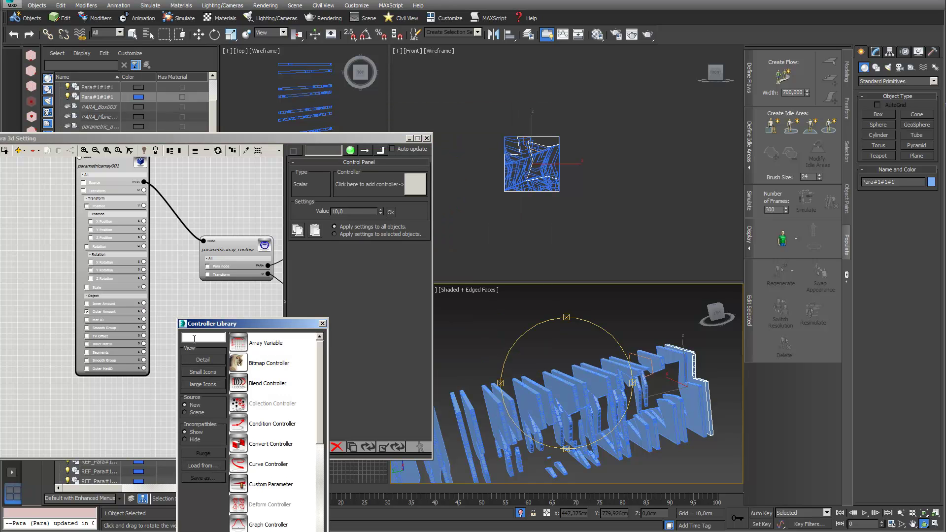
type("inter")
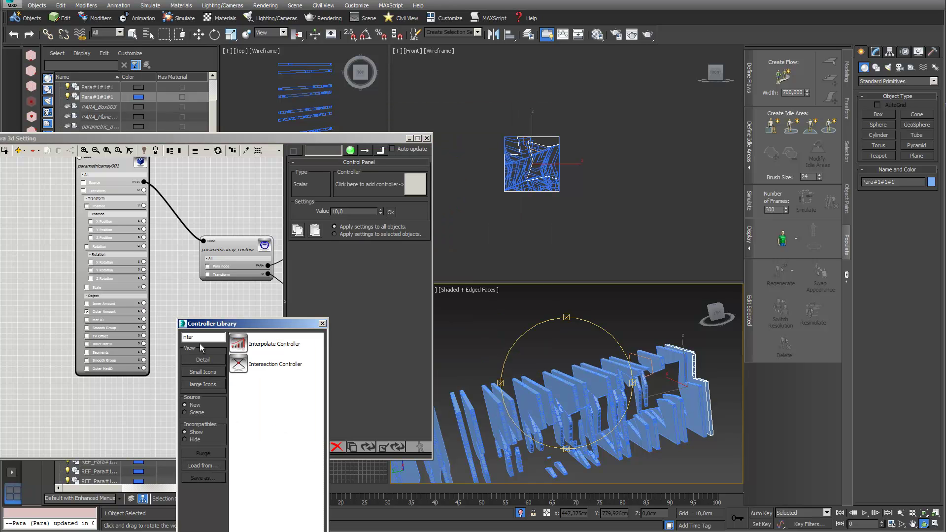
double_click(242, 343)
scroll(243, 343, "up", 5)
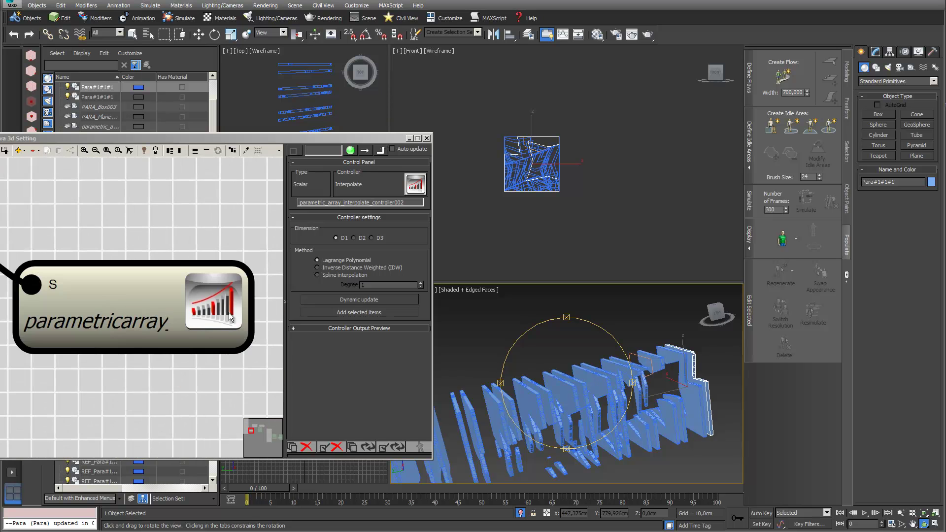
- Add the last slab REF_Para#1#1#20, the middle slab REF_Para#1#1#11 and the first slab Para#1#1#1 as items of the Interpolate controller
left_click_drag(240, 138, 644, 104)
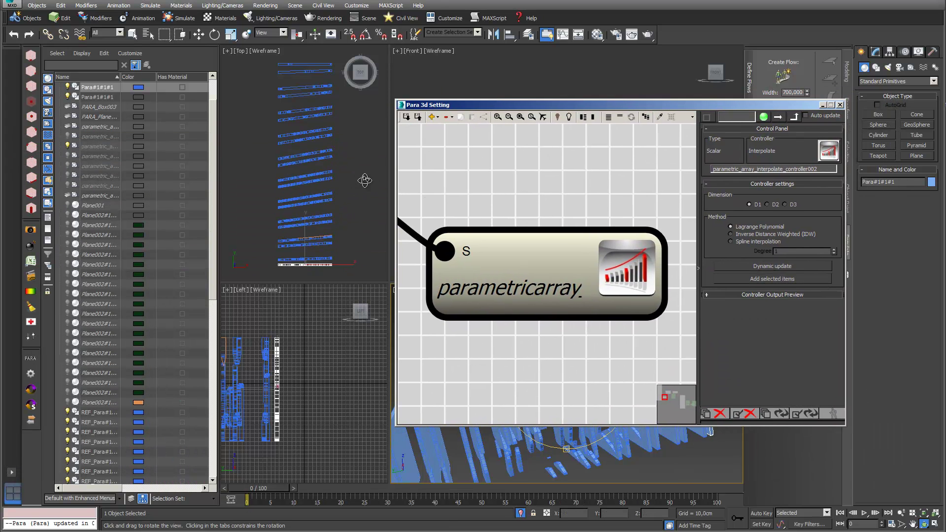
scroll(367, 181, "down", 2)
middle_click_drag(368, 182, 329, 179)
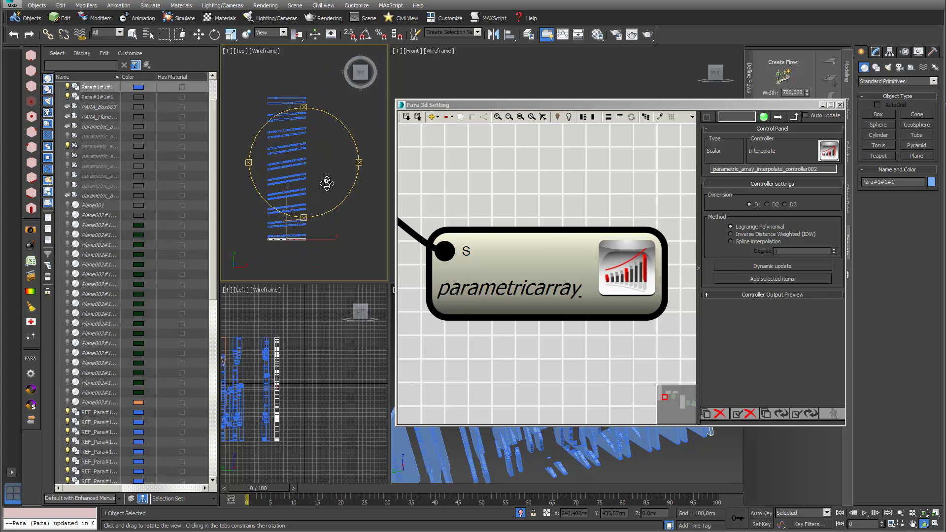
left_click(199, 34)
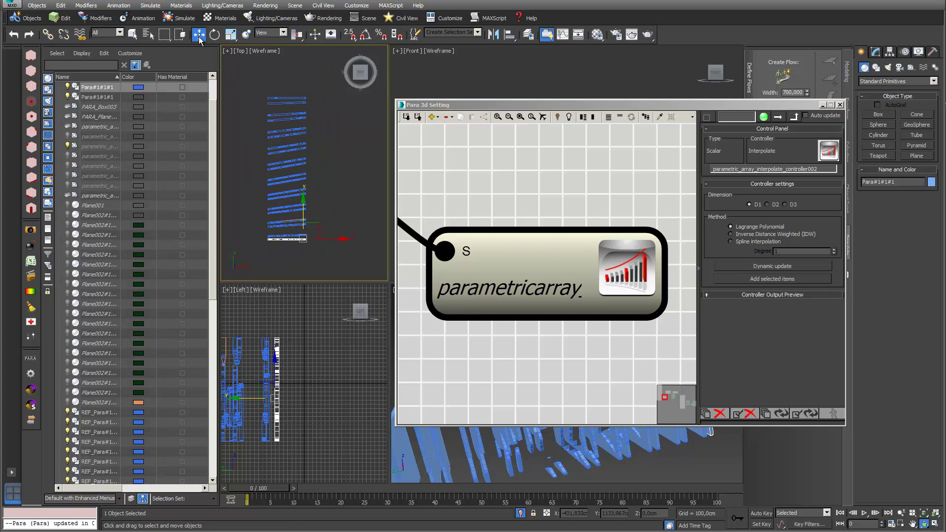
left_click(281, 98)
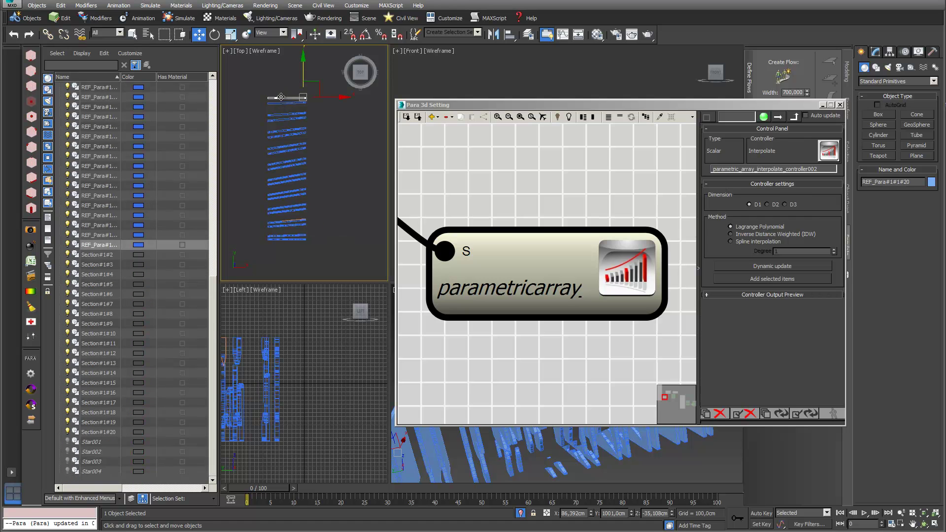
left_click(767, 279)
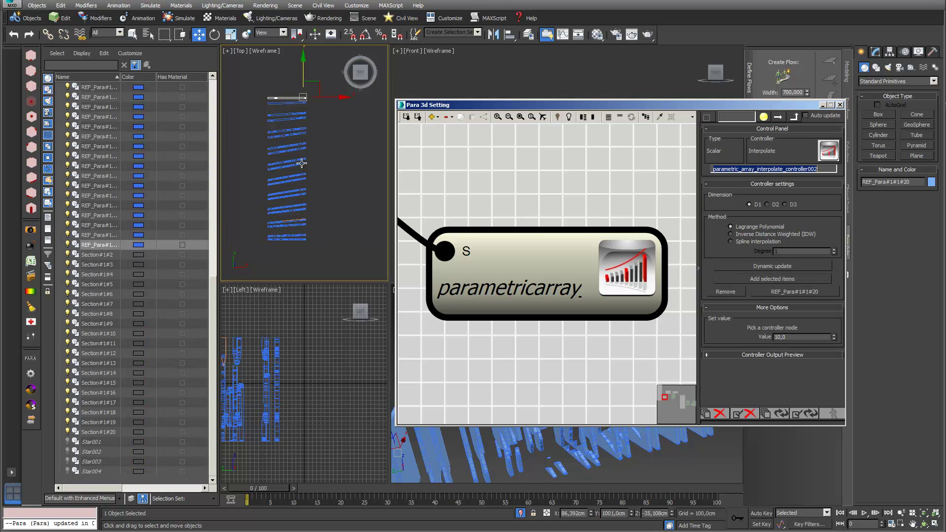
left_click(302, 164)
left_click(773, 279)
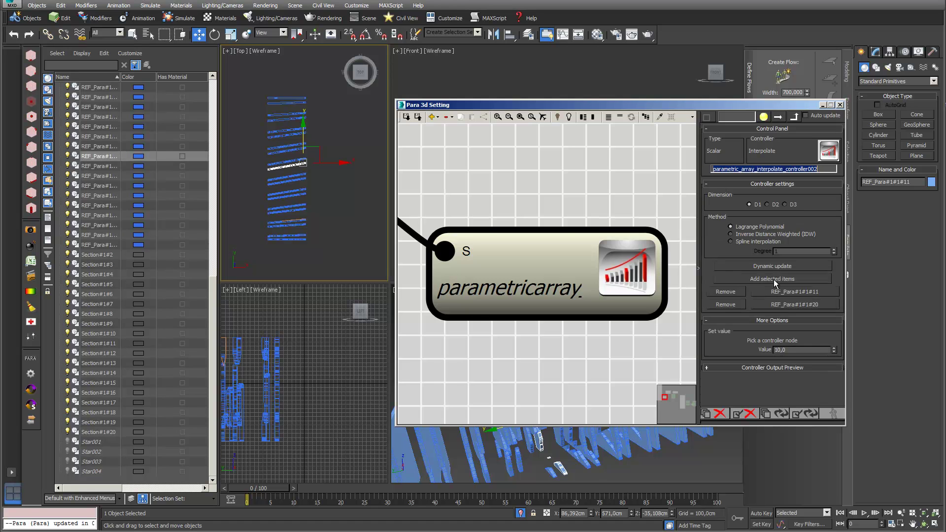
left_click(299, 238)
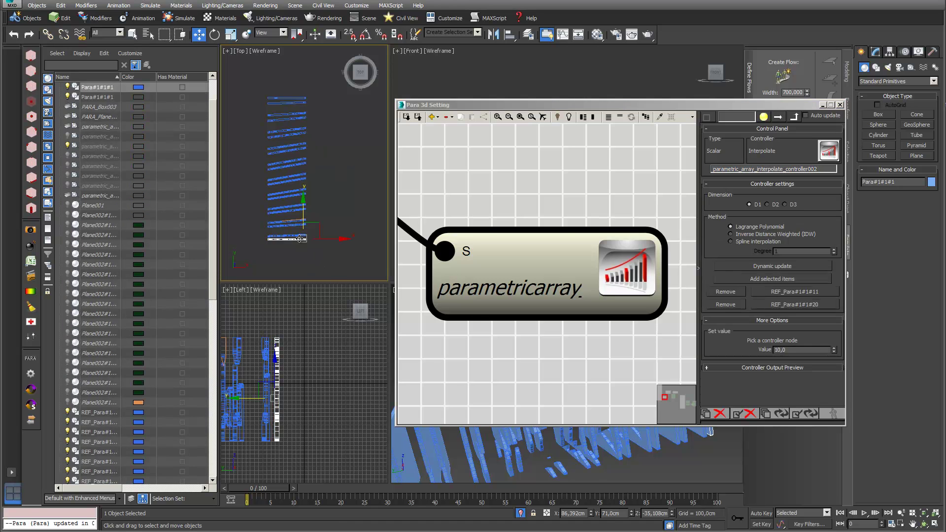
left_click(790, 279)
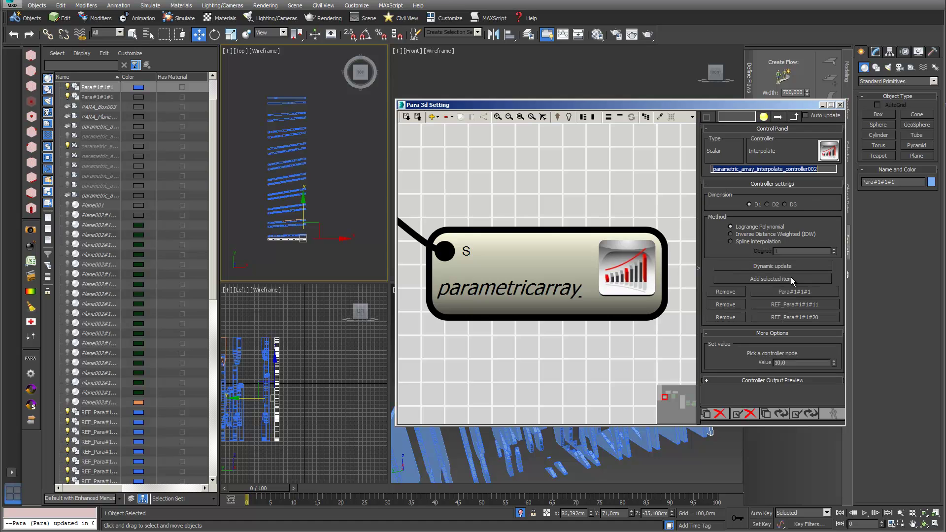
- Try a value of 40 for the middle slab REF_Para#1#1#11 and update the interpolated thickness across the array
left_click(794, 306)
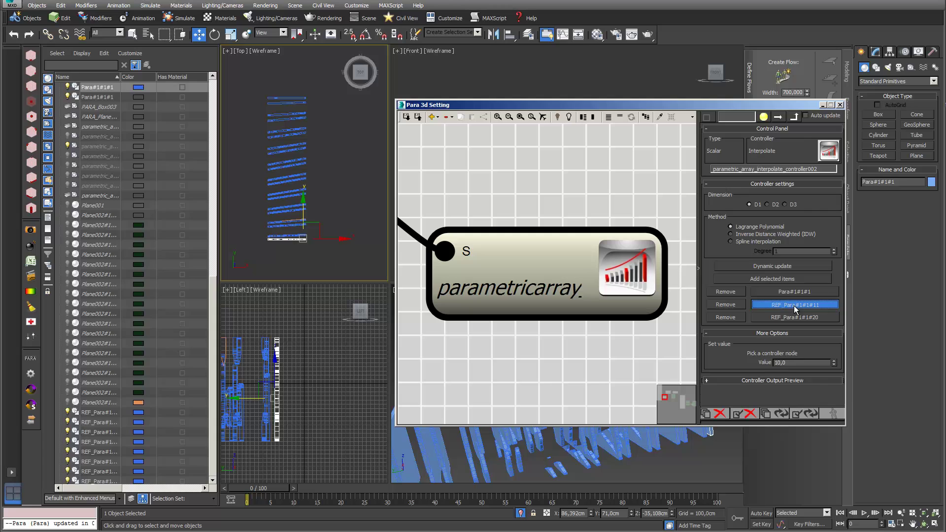
double_click(777, 363)
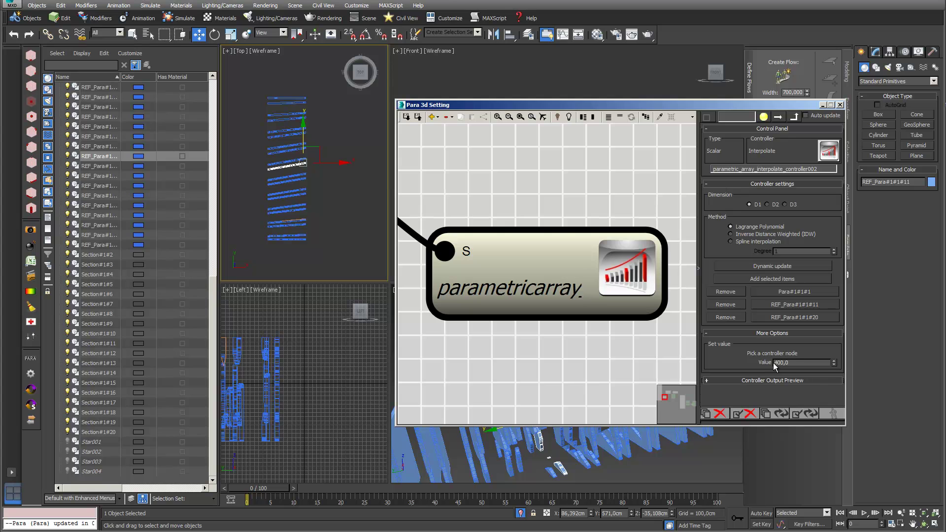
left_click(773, 415)
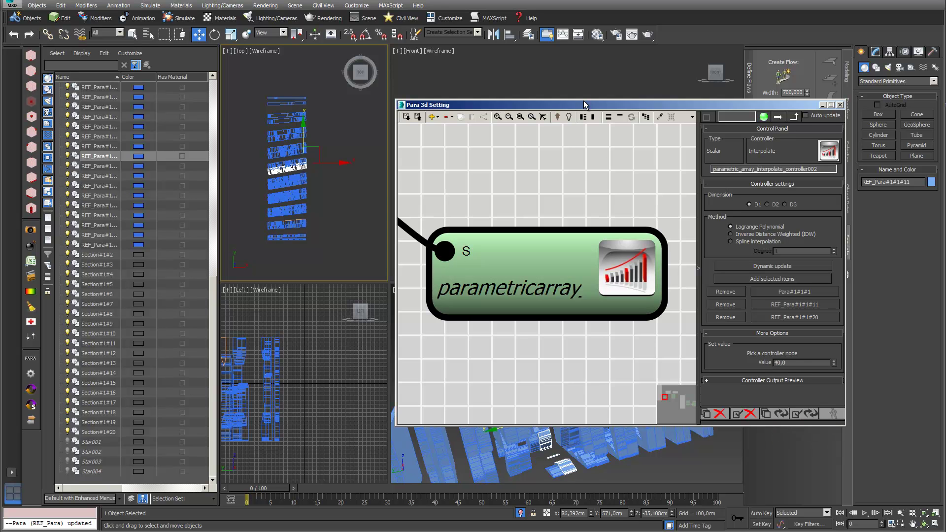
left_click_drag(588, 104, 148, 178)
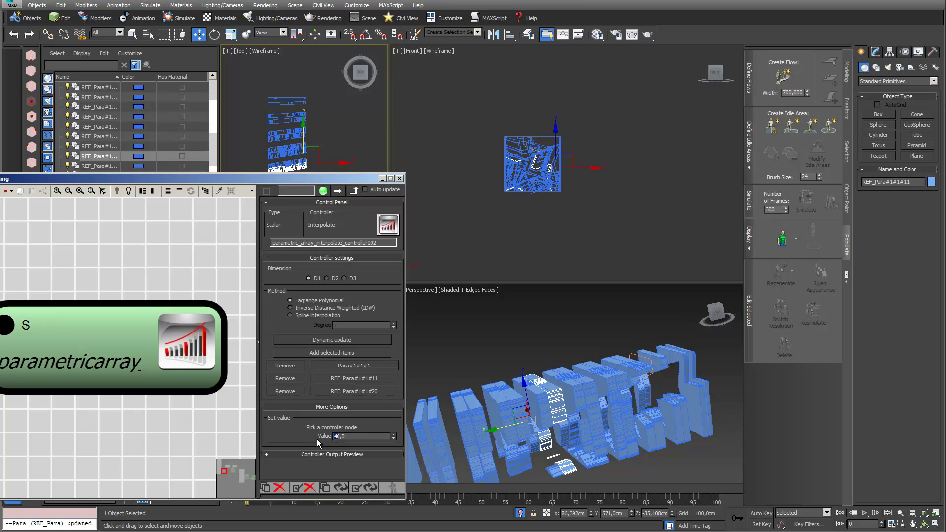
key("Return")
- Set the Interpolate value of the first slab Para#1#1#1 and the last slab REF_Para#1#1#20 to 5
left_click(360, 365)
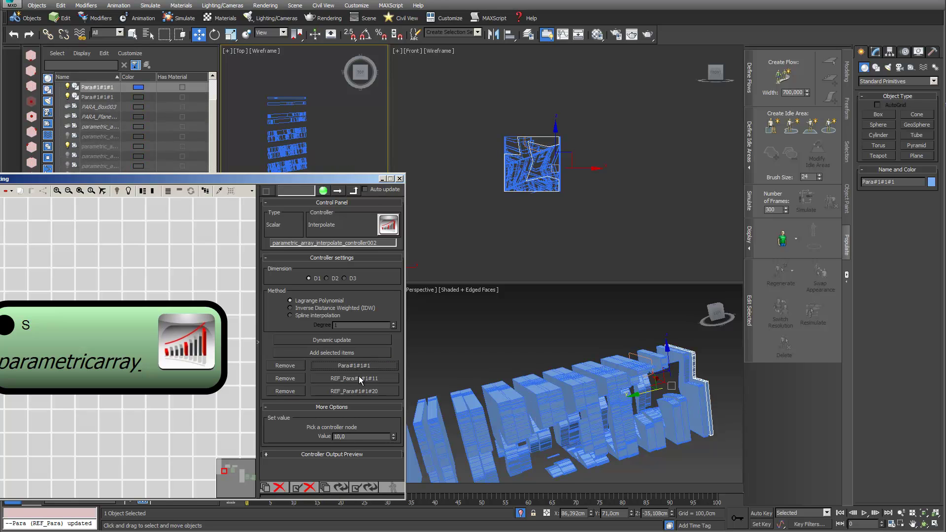
double_click(353, 434)
type("5")
key("Return")
left_click(330, 392)
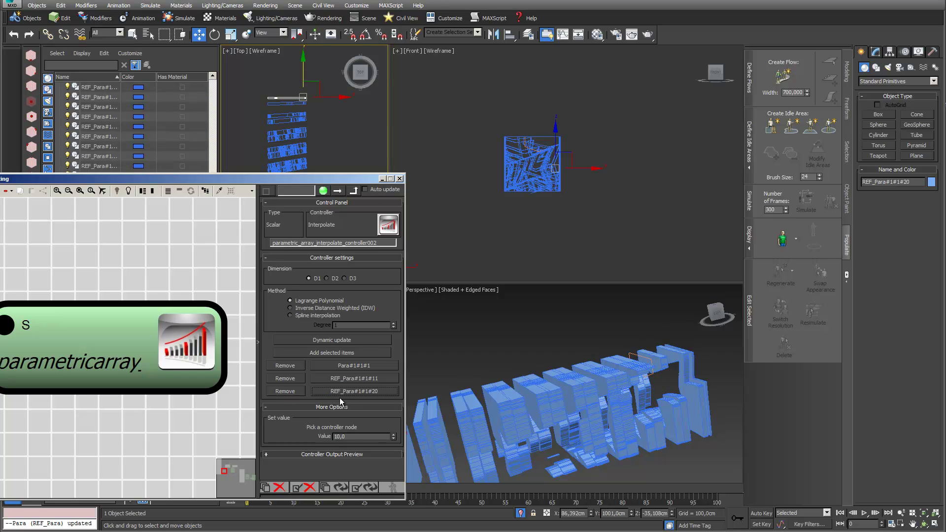
key("Return")
middle_click_drag(588, 408, 460, 362, "alt")
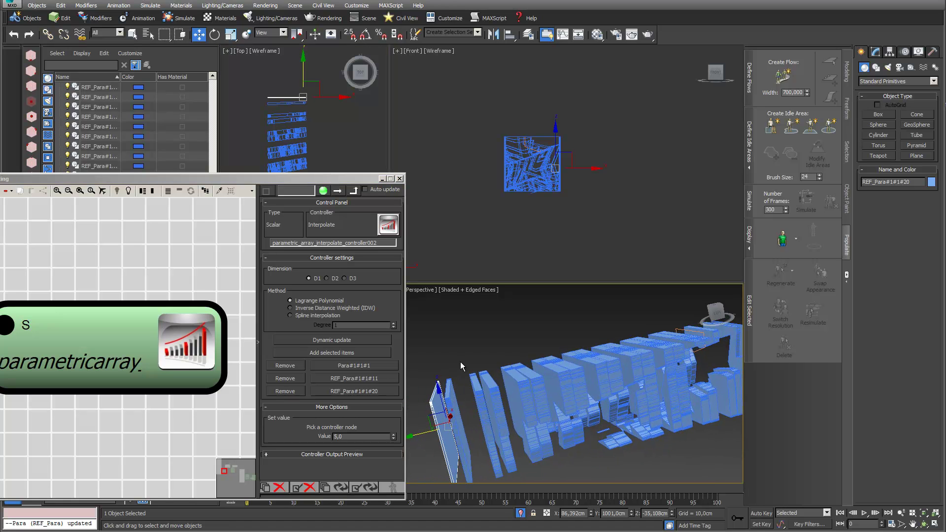
- Set the middle slab's Interpolate value to 20 and update the array
left_click(380, 379)
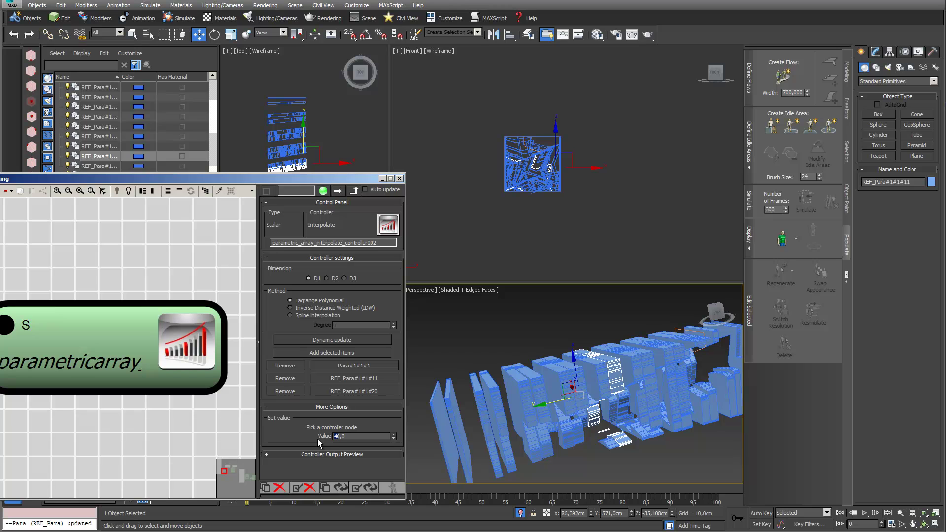
type("30")
key("Return")
left_click(338, 488)
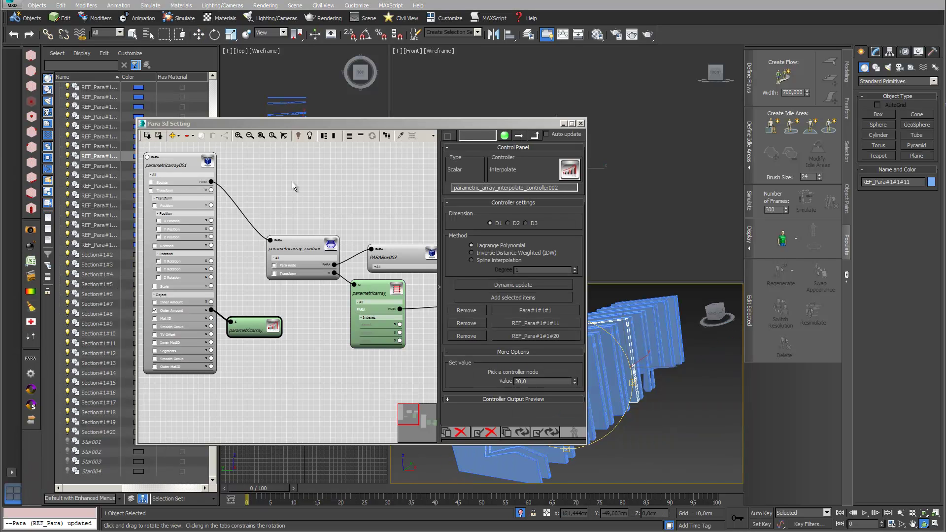
- Create a second parametric array node of the Reference type, place it below the first and connect its source to the contour generator node
left_click(174, 135)
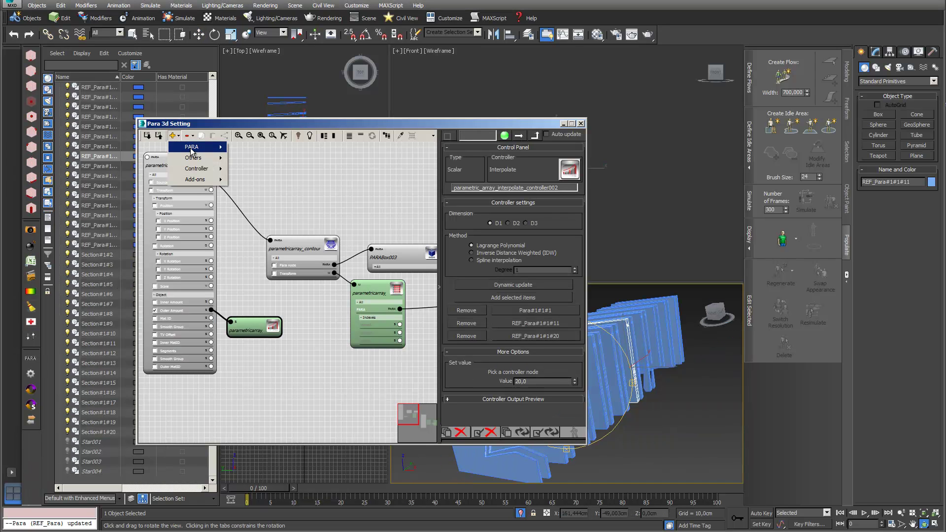
mouse_move(185, 146)
left_click(247, 151)
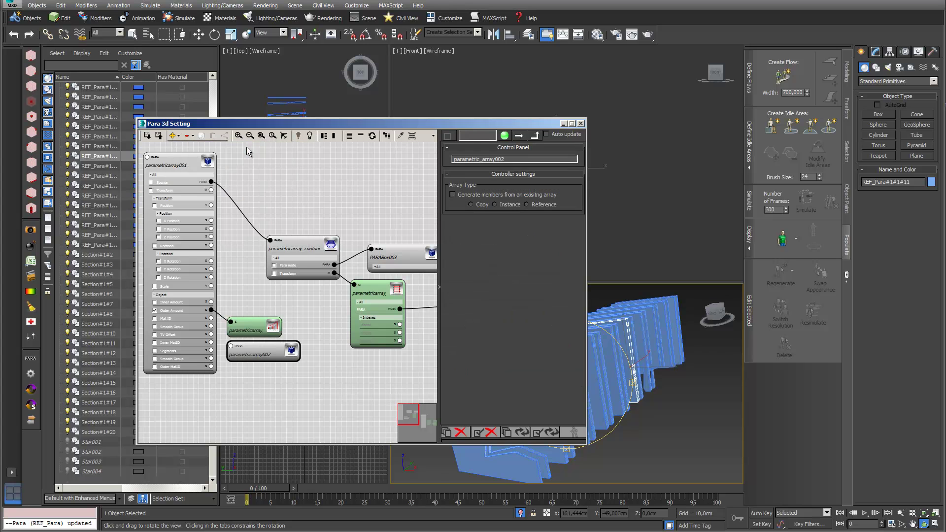
left_click(526, 204)
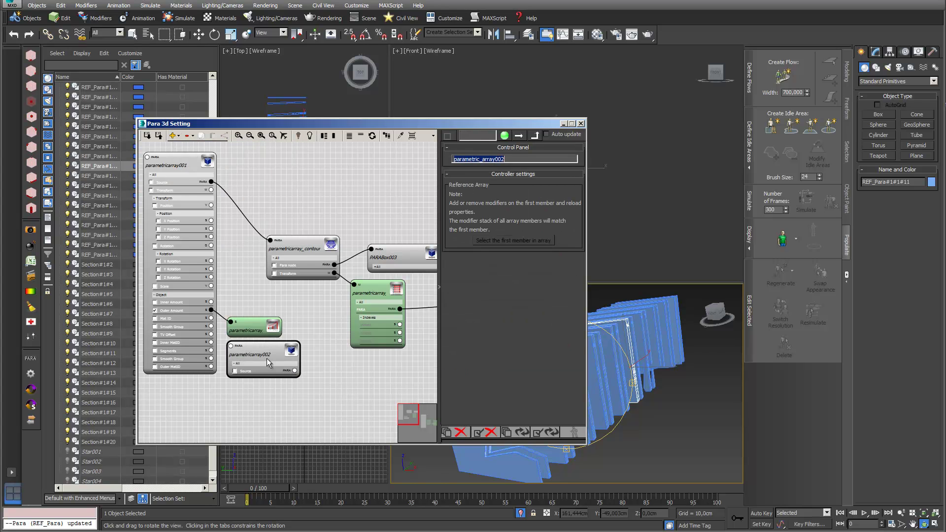
left_click_drag(272, 351, 270, 240)
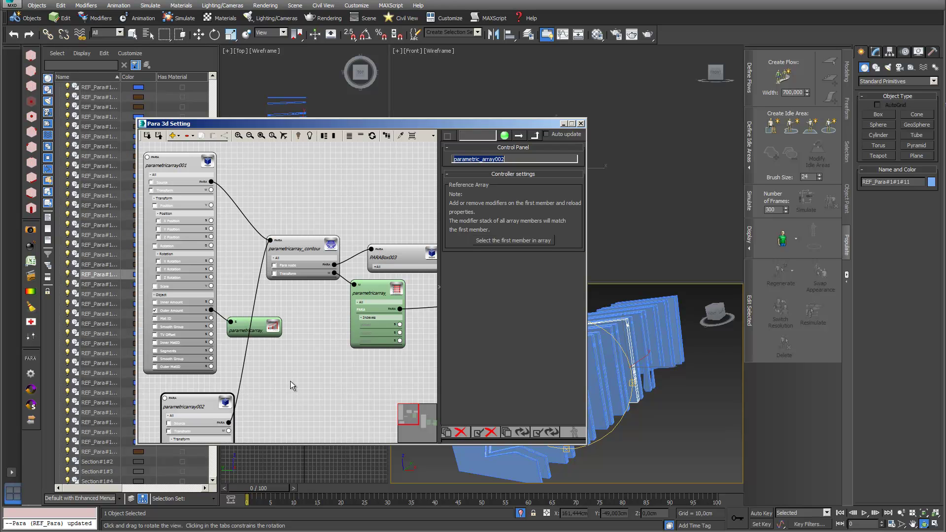
- Attach a Packing controller to the second array node's Transform and set it to Rectangle packing
middle_click_drag(283, 382, 281, 256)
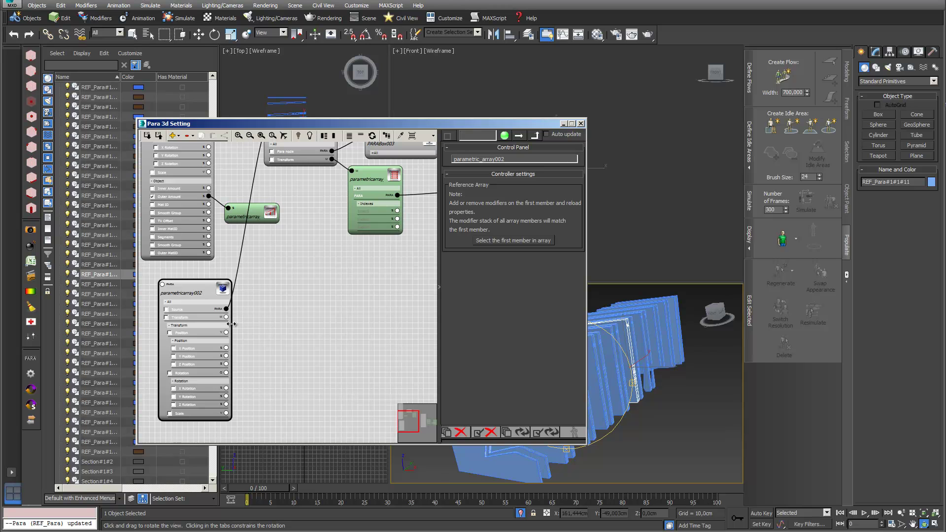
left_click_drag(226, 316, 290, 323)
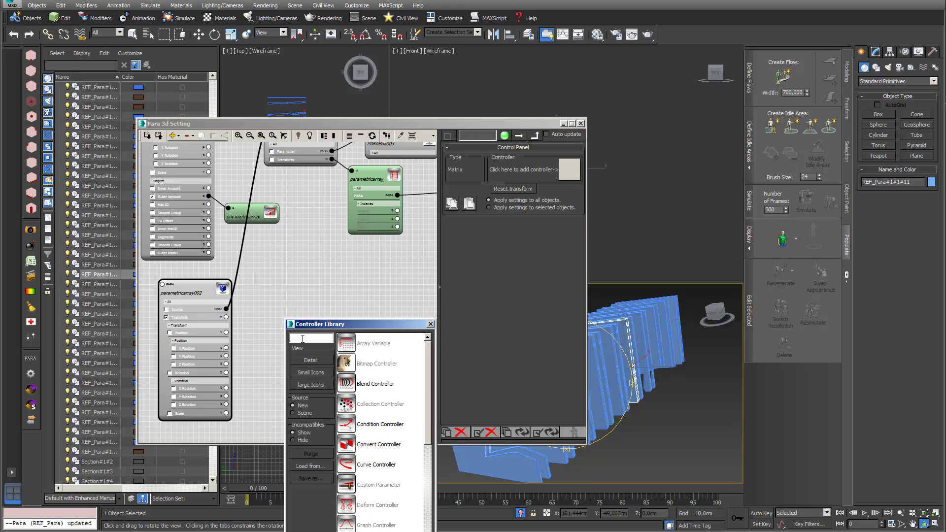
type("pack")
double_click(347, 344)
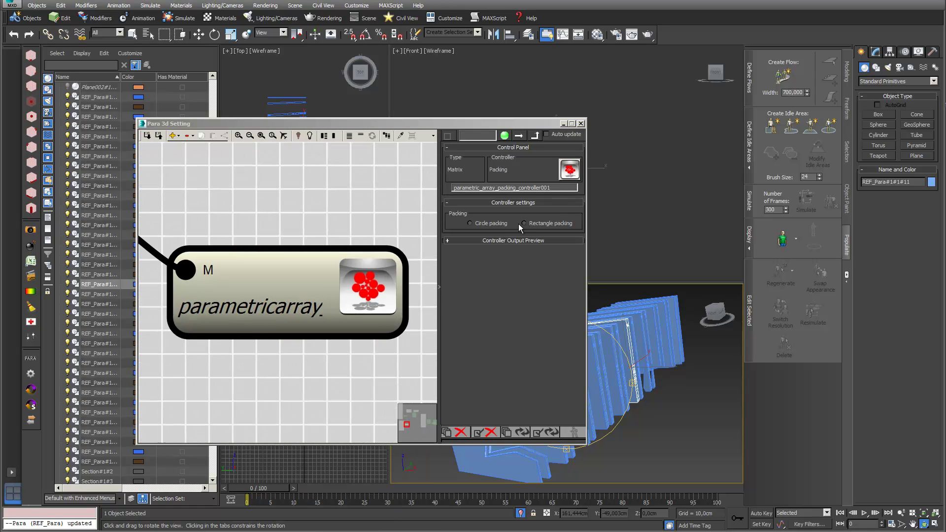
left_click(524, 223)
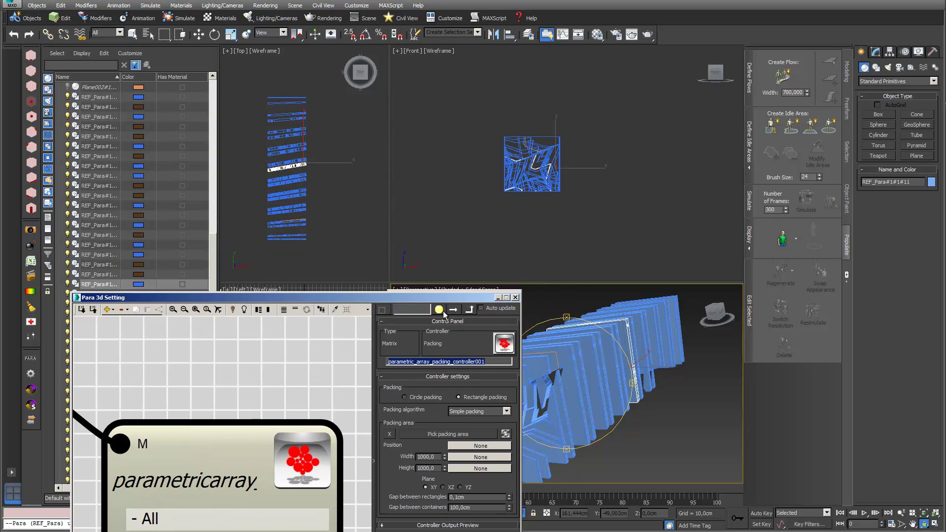
- Update the packing with a 10 cm gap between containers and enlarge the Top viewport
scroll(359, 156, "down", 3)
middle_click_drag(359, 155, 321, 157)
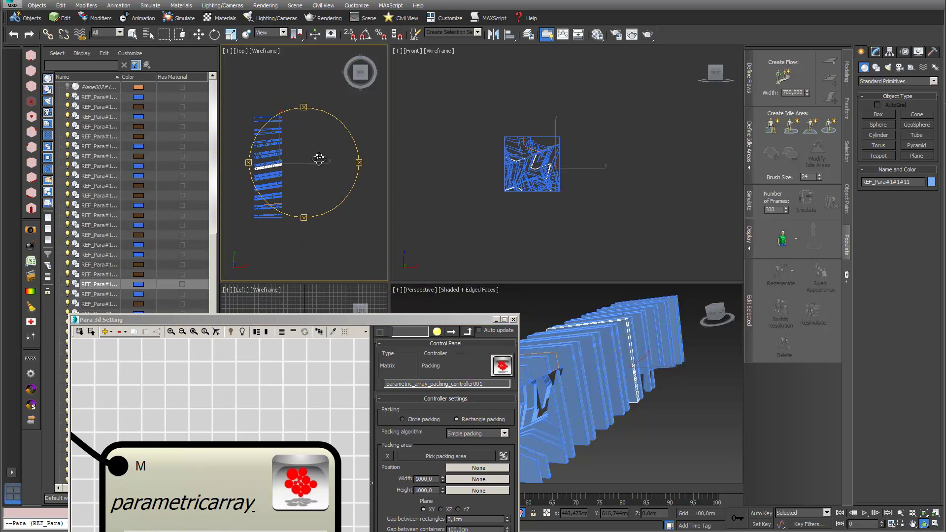
left_click_drag(441, 317, 403, 236)
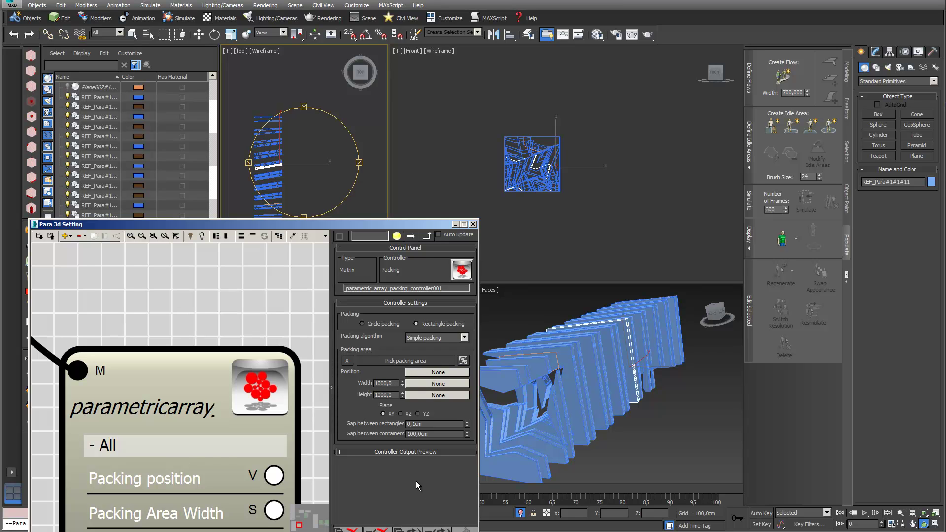
left_click_drag(418, 222, 285, 147)
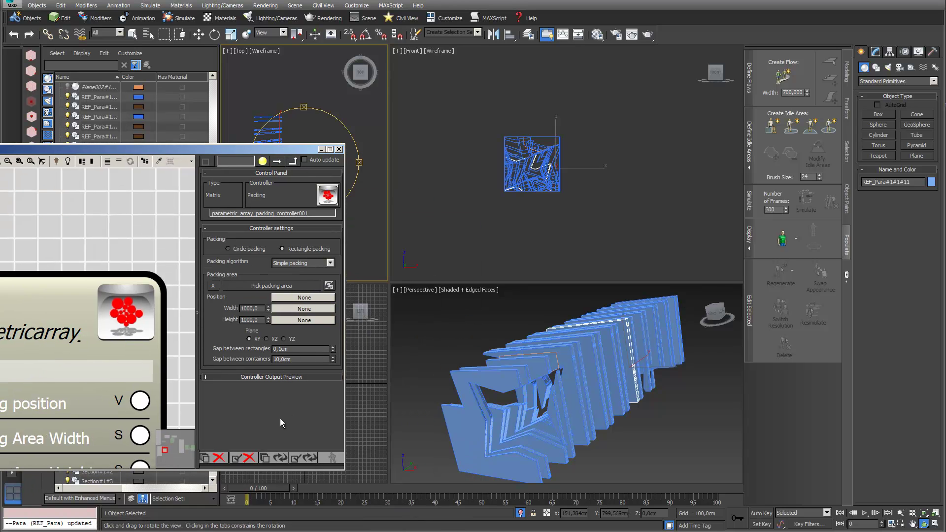
left_click(279, 458)
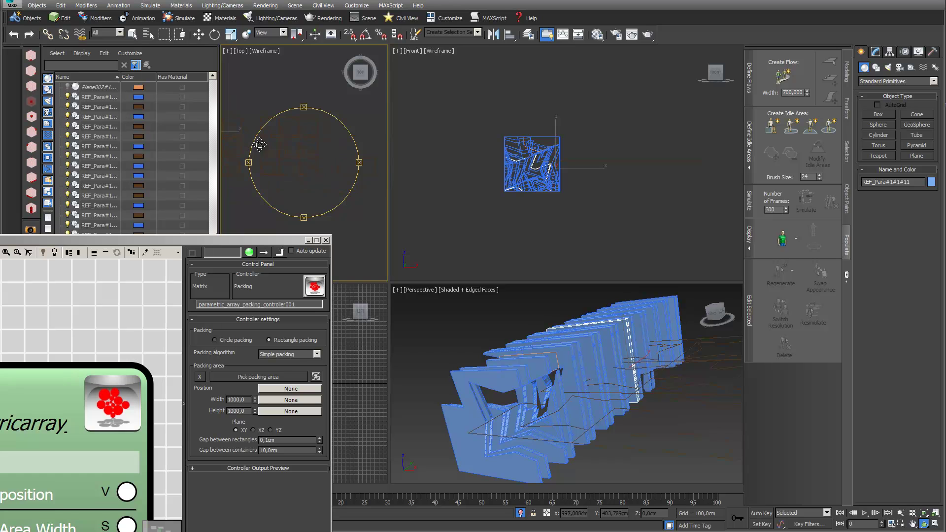
left_click_drag(389, 282, 608, 360)
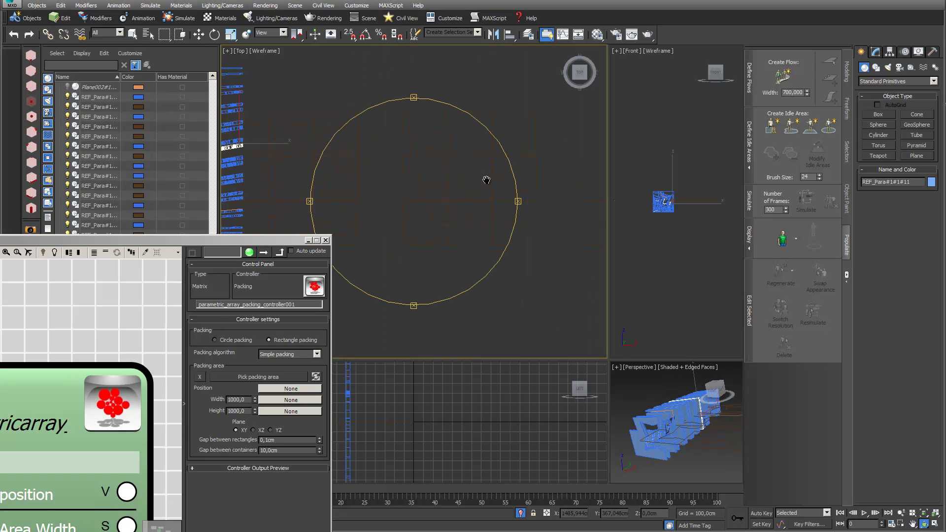